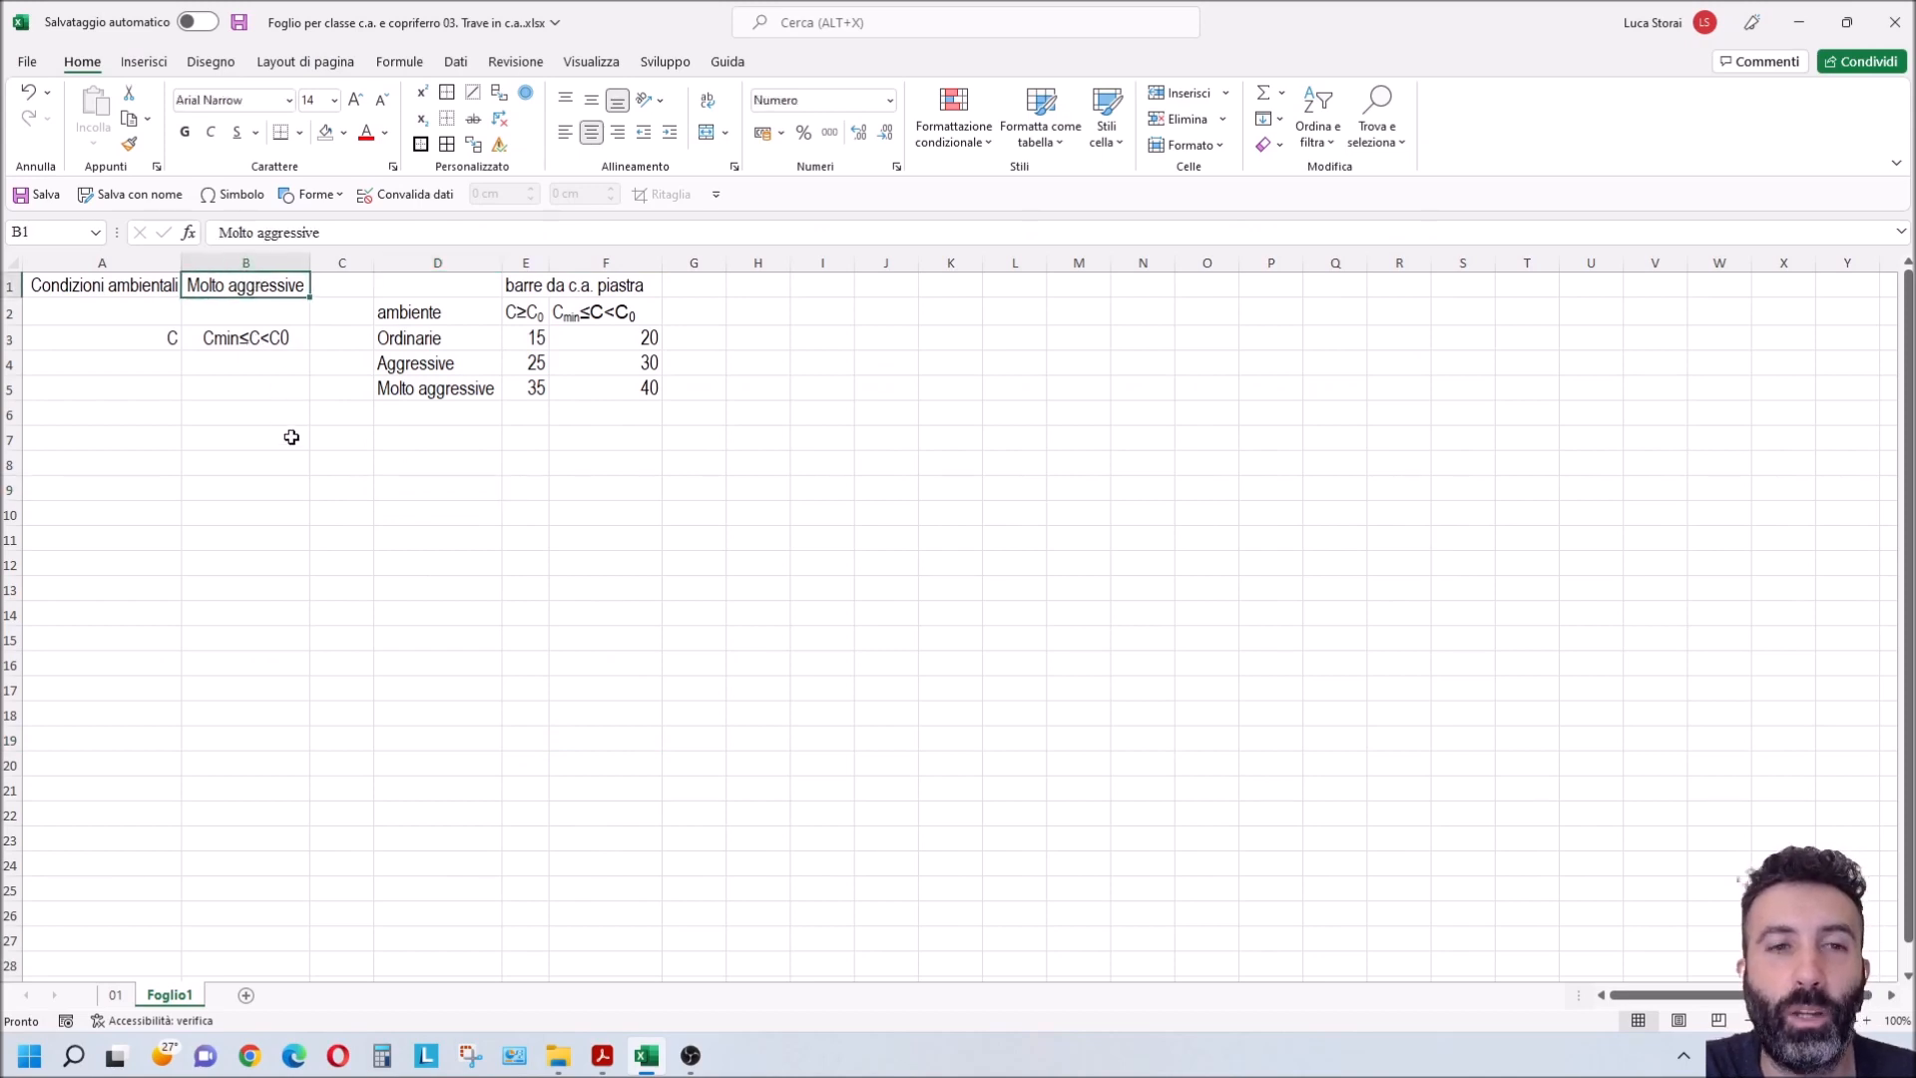
Step: Enter the label "spessore minimo del copriferro" in cell A5
left_click(87, 388)
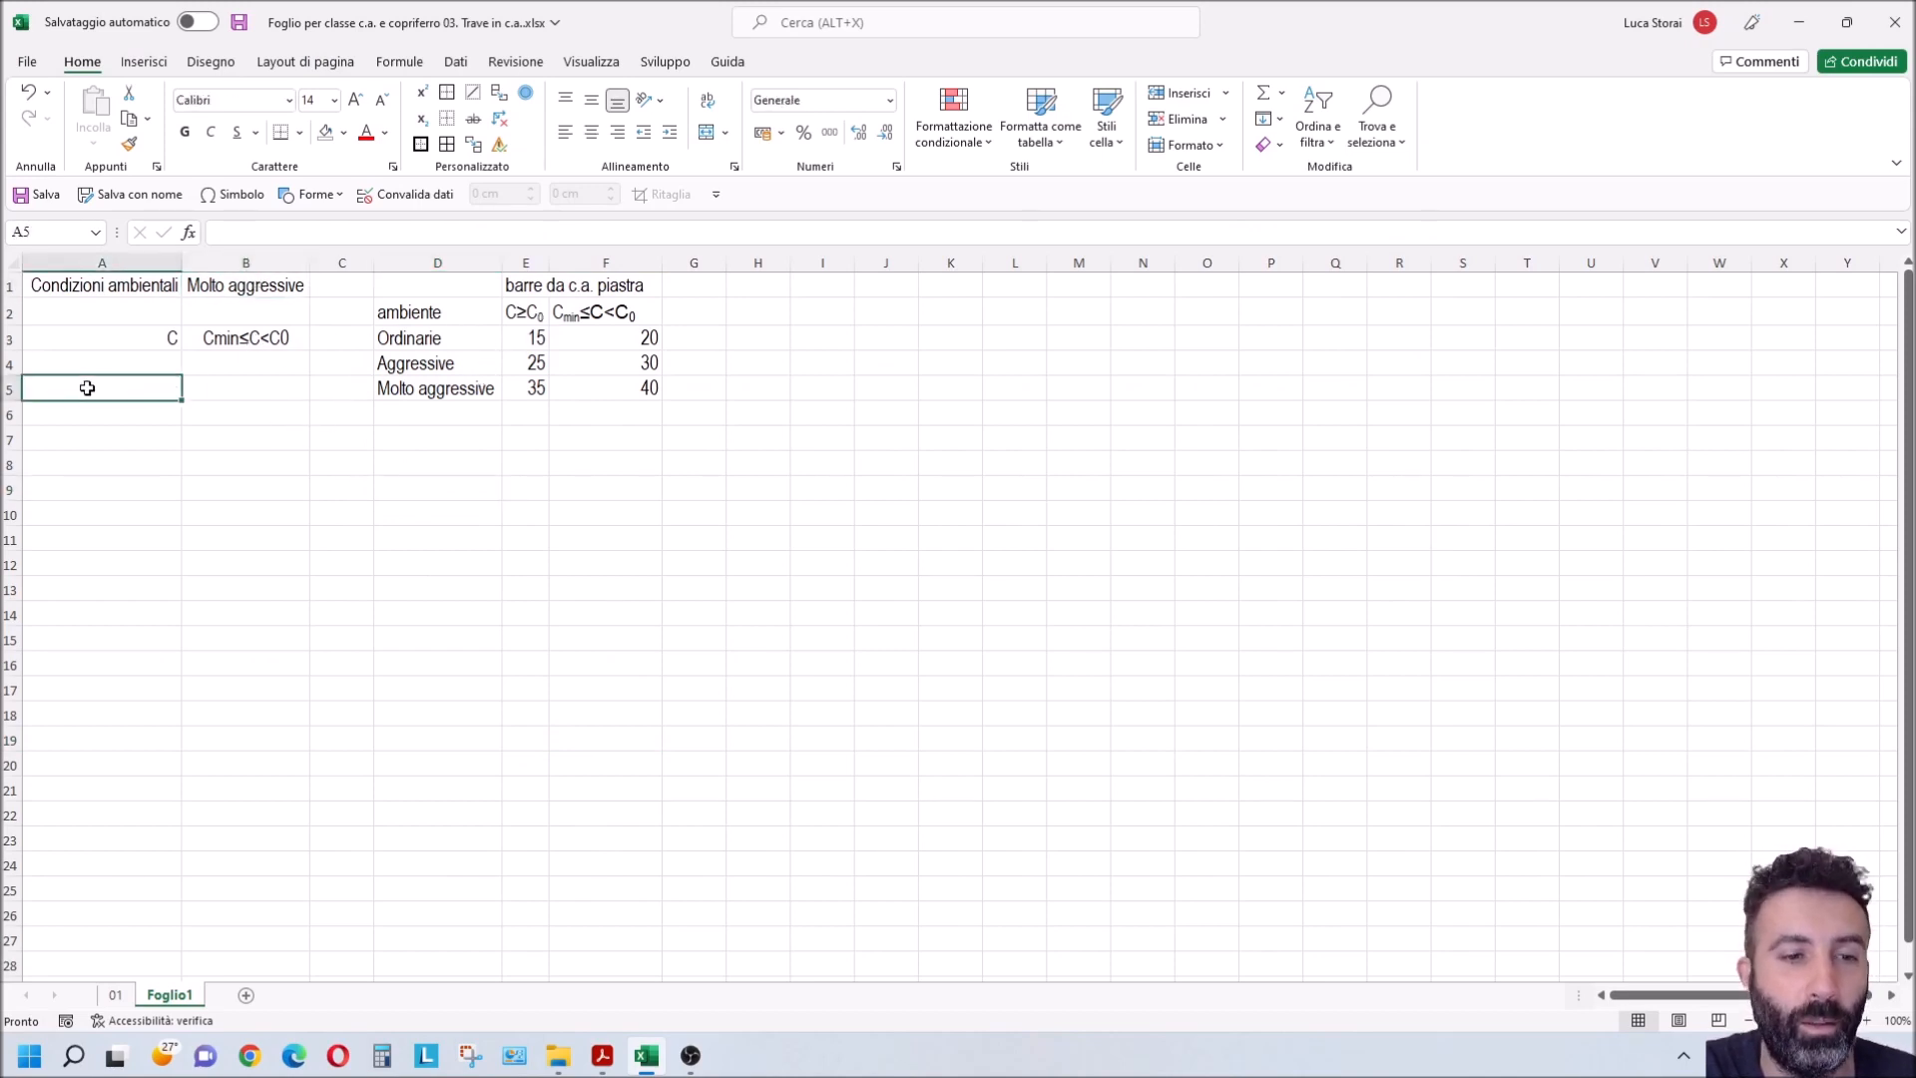
type("spessore minimo del coprie")
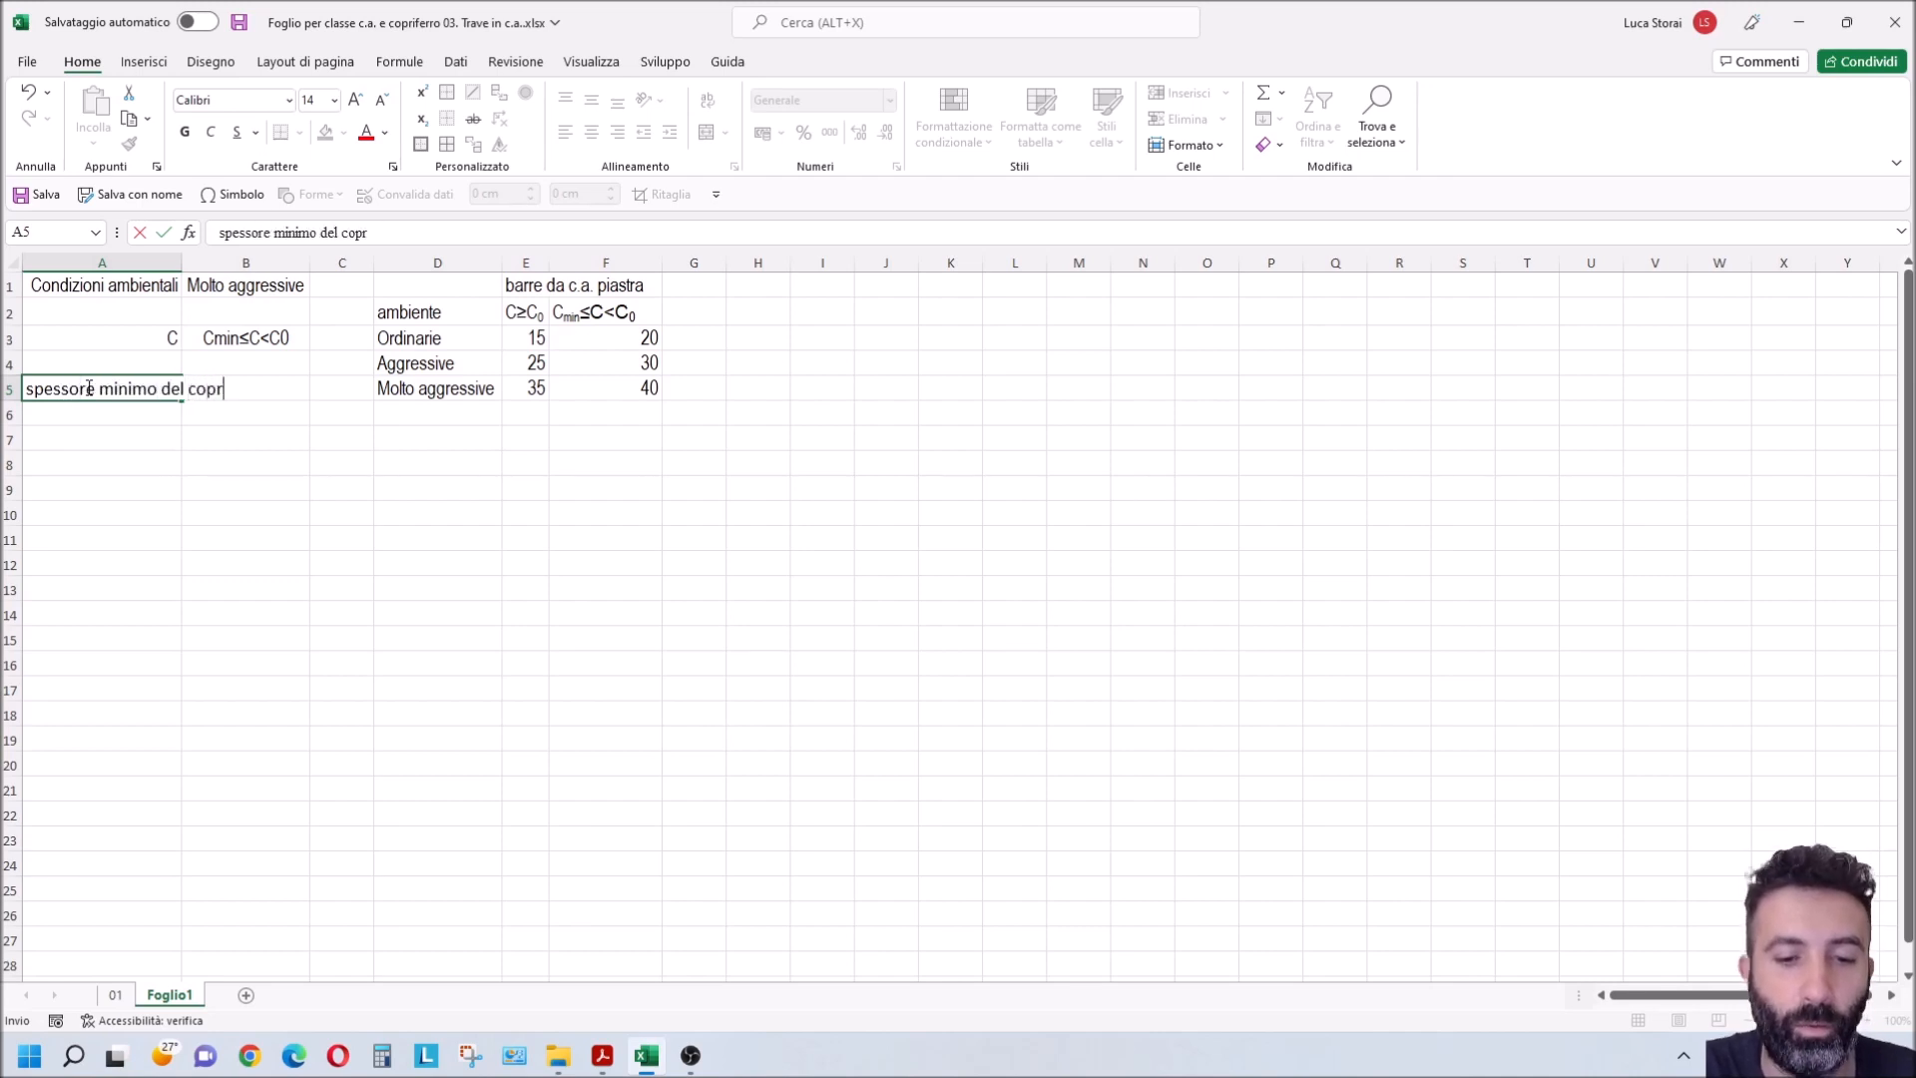
key("BackSpace")
key("BackSpace")
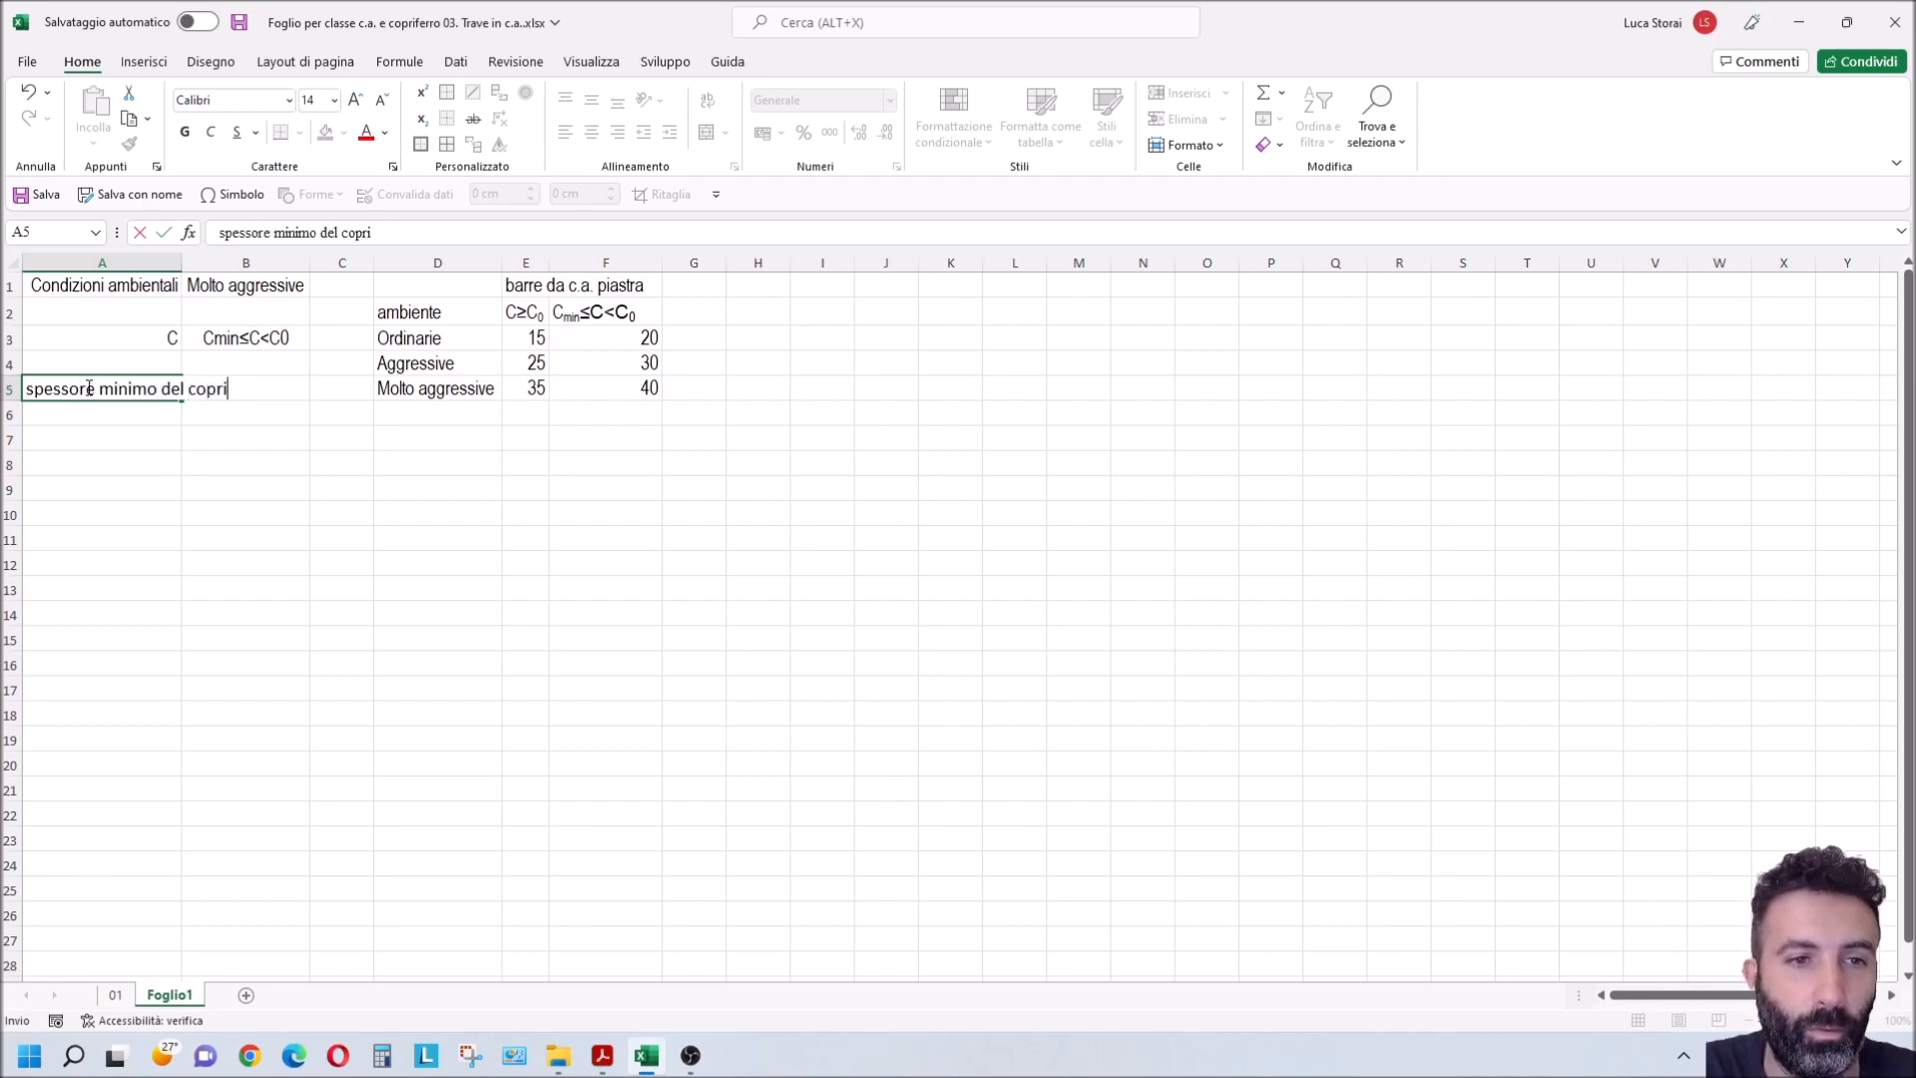
type("ferro")
key("Return")
Step: Set the font of A5 to Arial Narrow and fit column A's width to its contents
left_click(85, 387)
left_click(198, 100)
type("Arial")
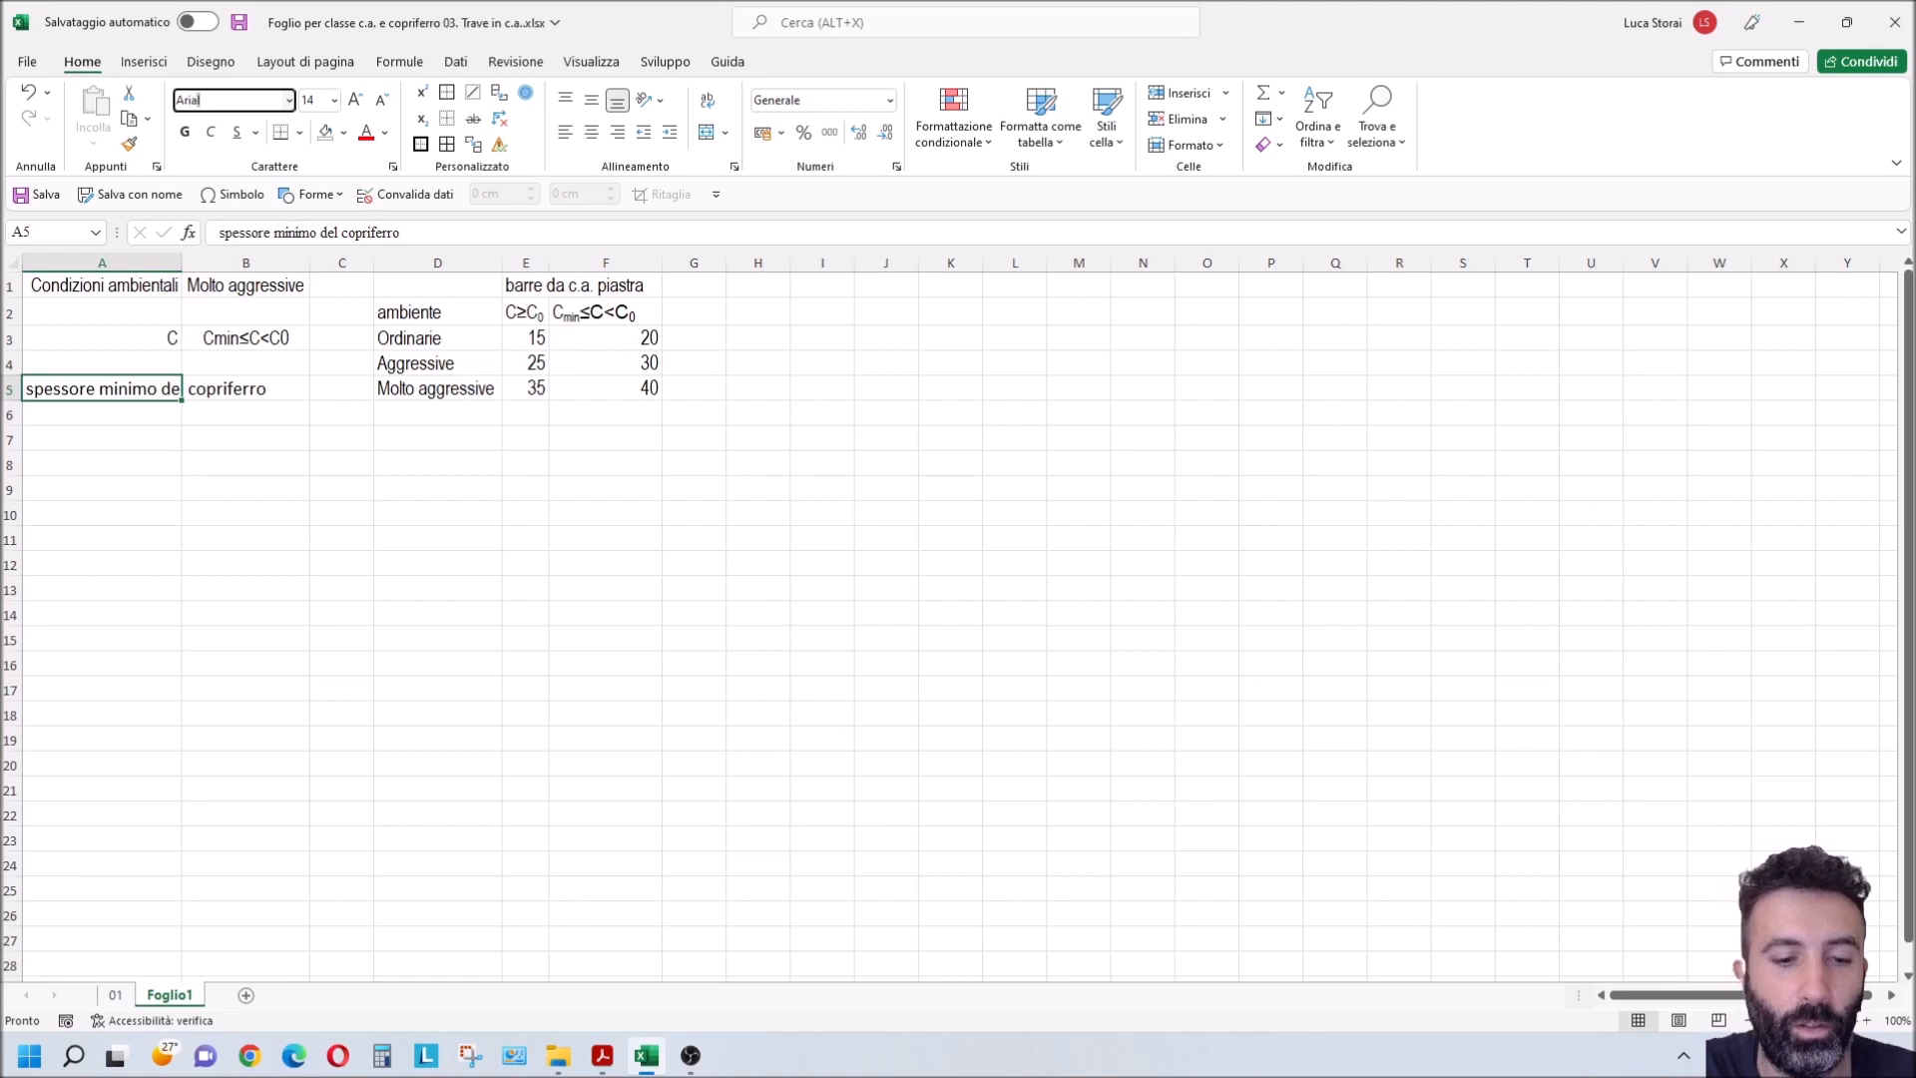
type(" Na")
key("Return")
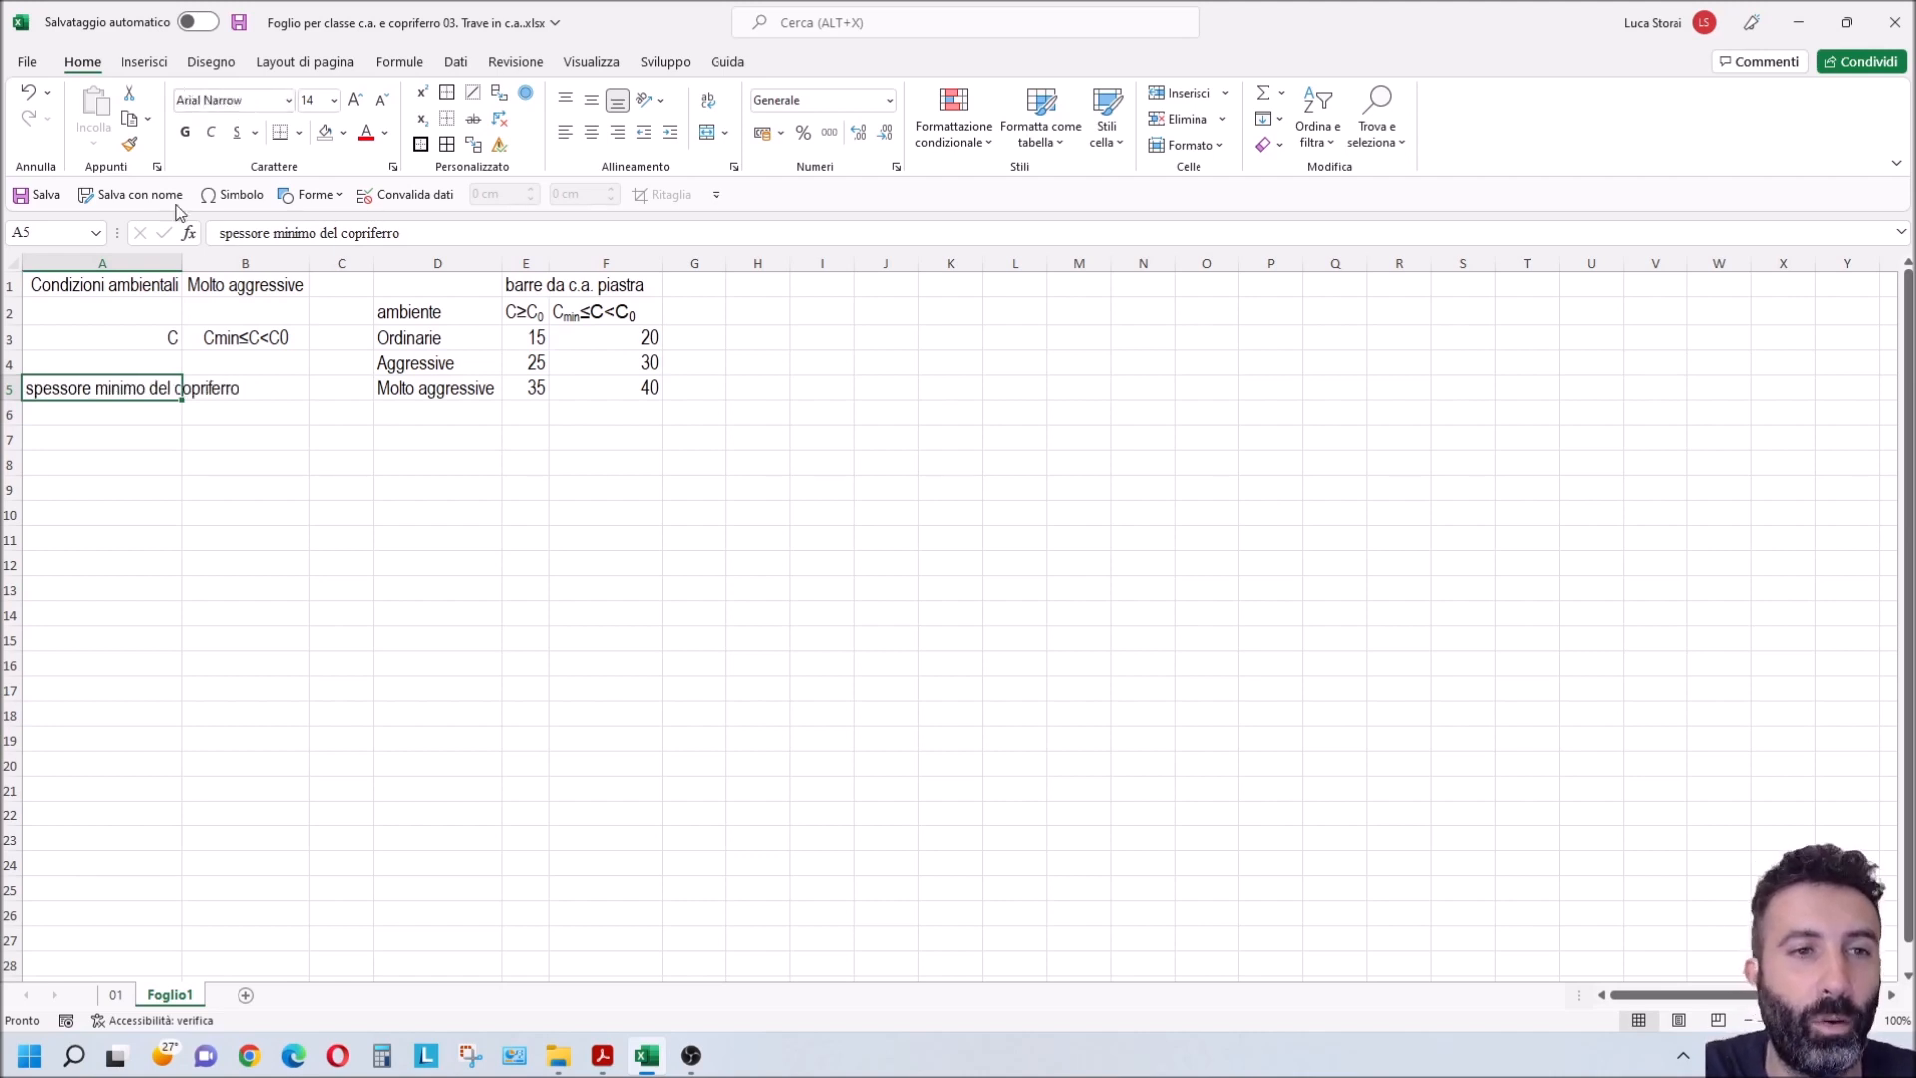
double_click(182, 265)
Step: Place the worksheet side by side with the NTC-18 PDF and collapse the PDF's tools pane to show Tabella C4.1.IV
left_click(661, 456)
left_click_drag(474, 286, 672, 390)
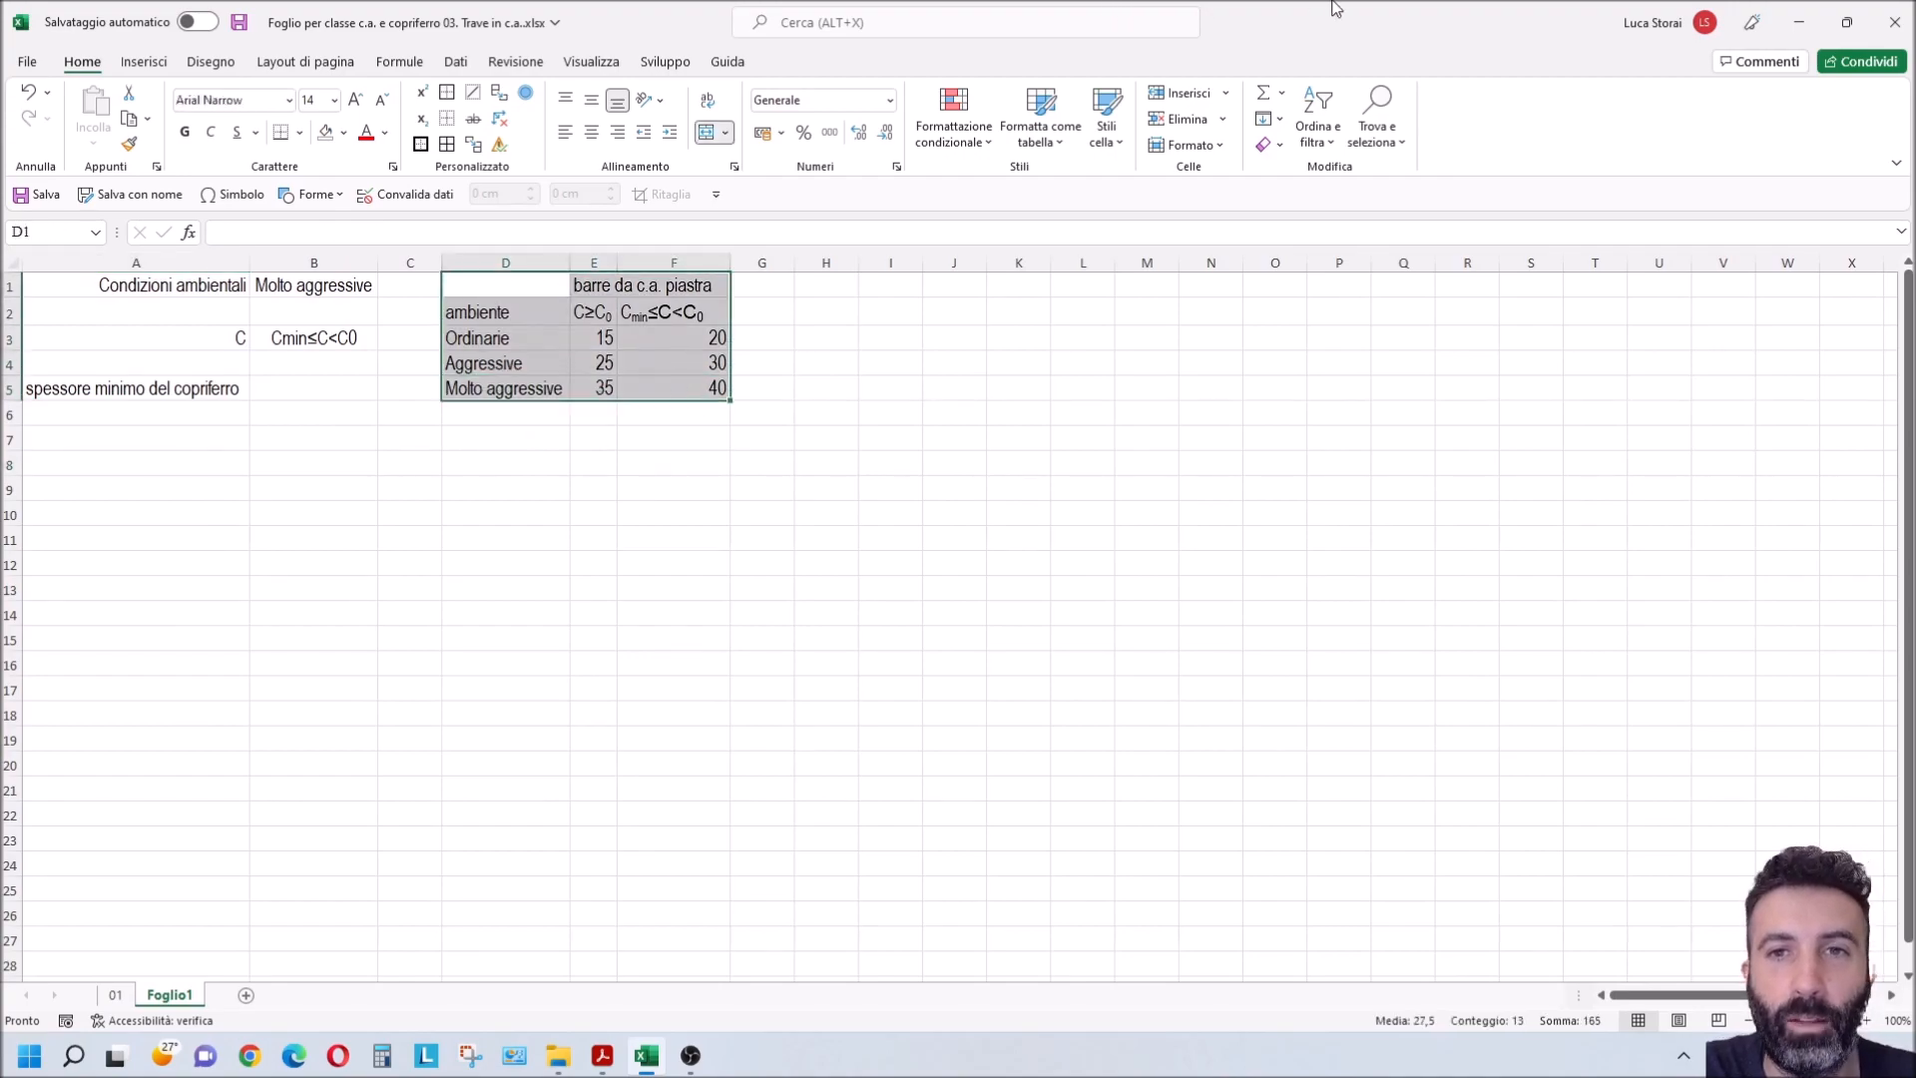
key("super+Right")
left_click(369, 367)
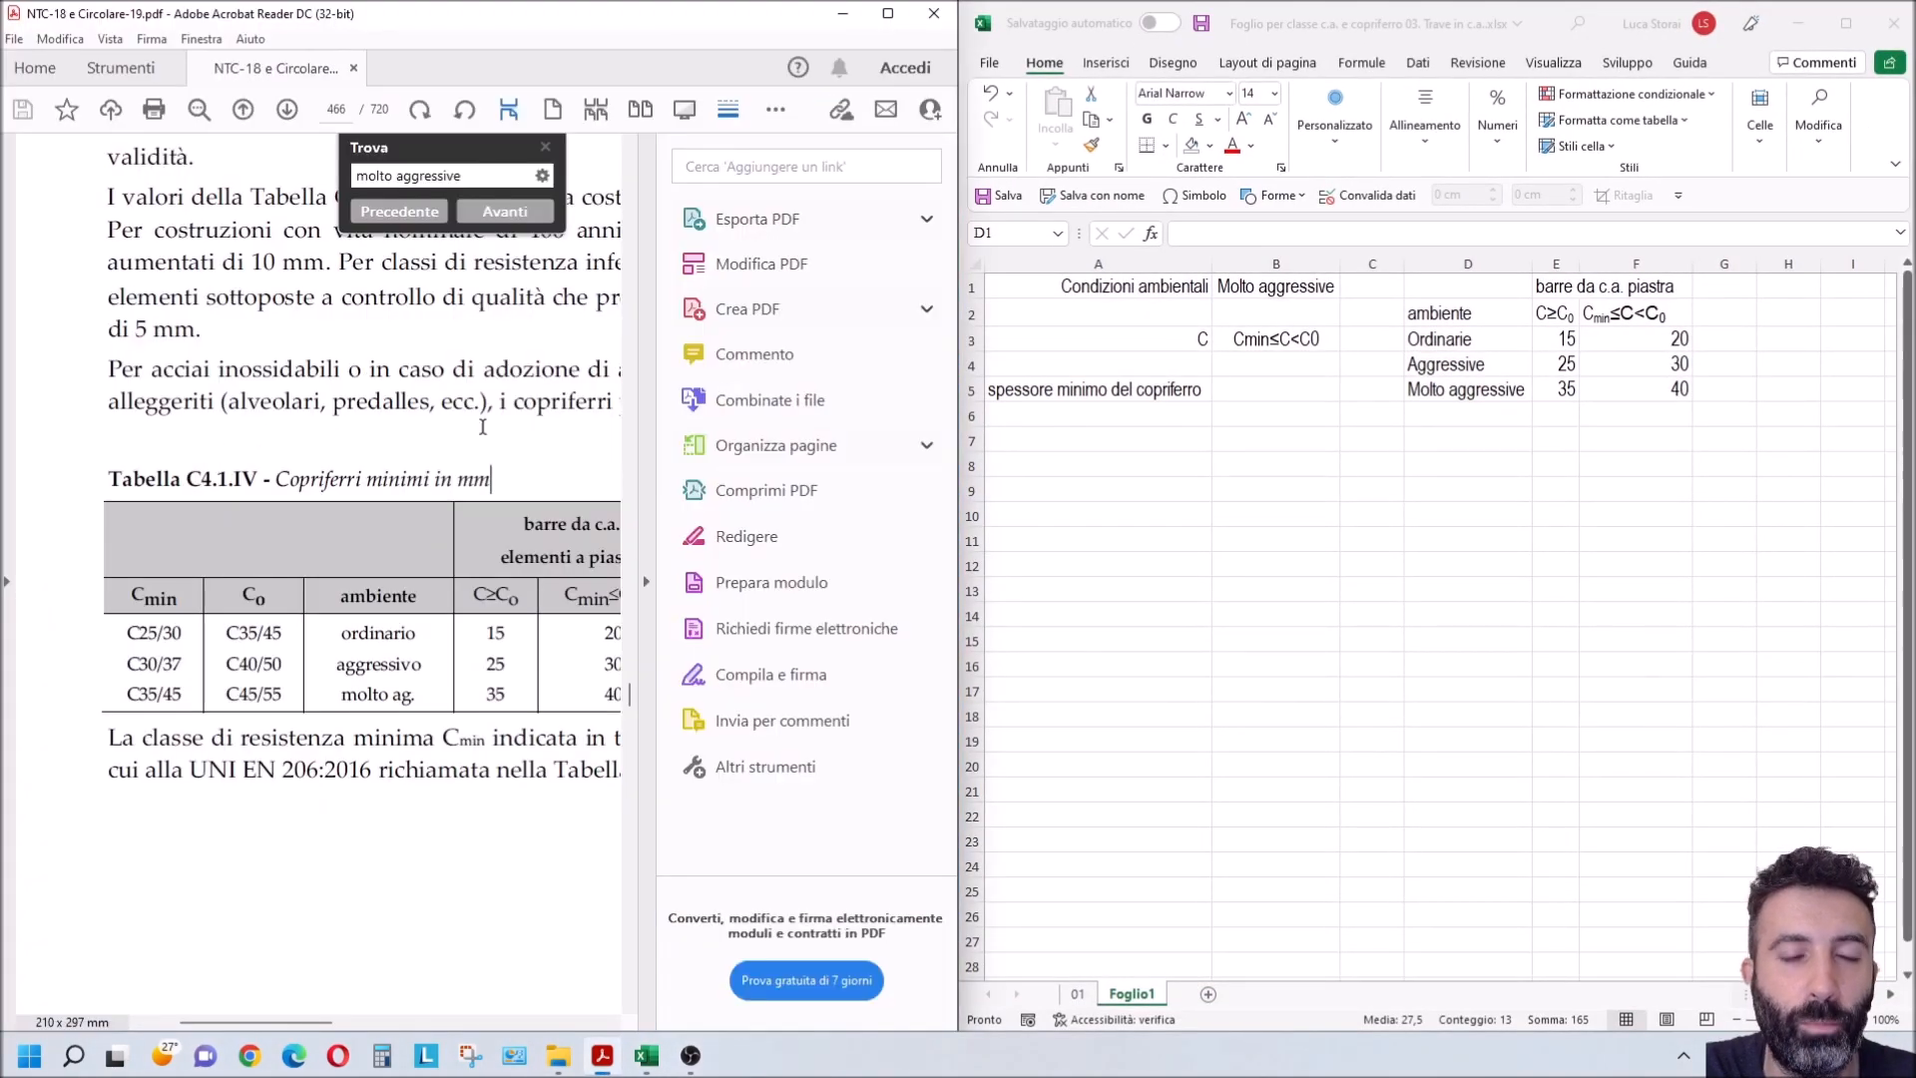
left_click(647, 417)
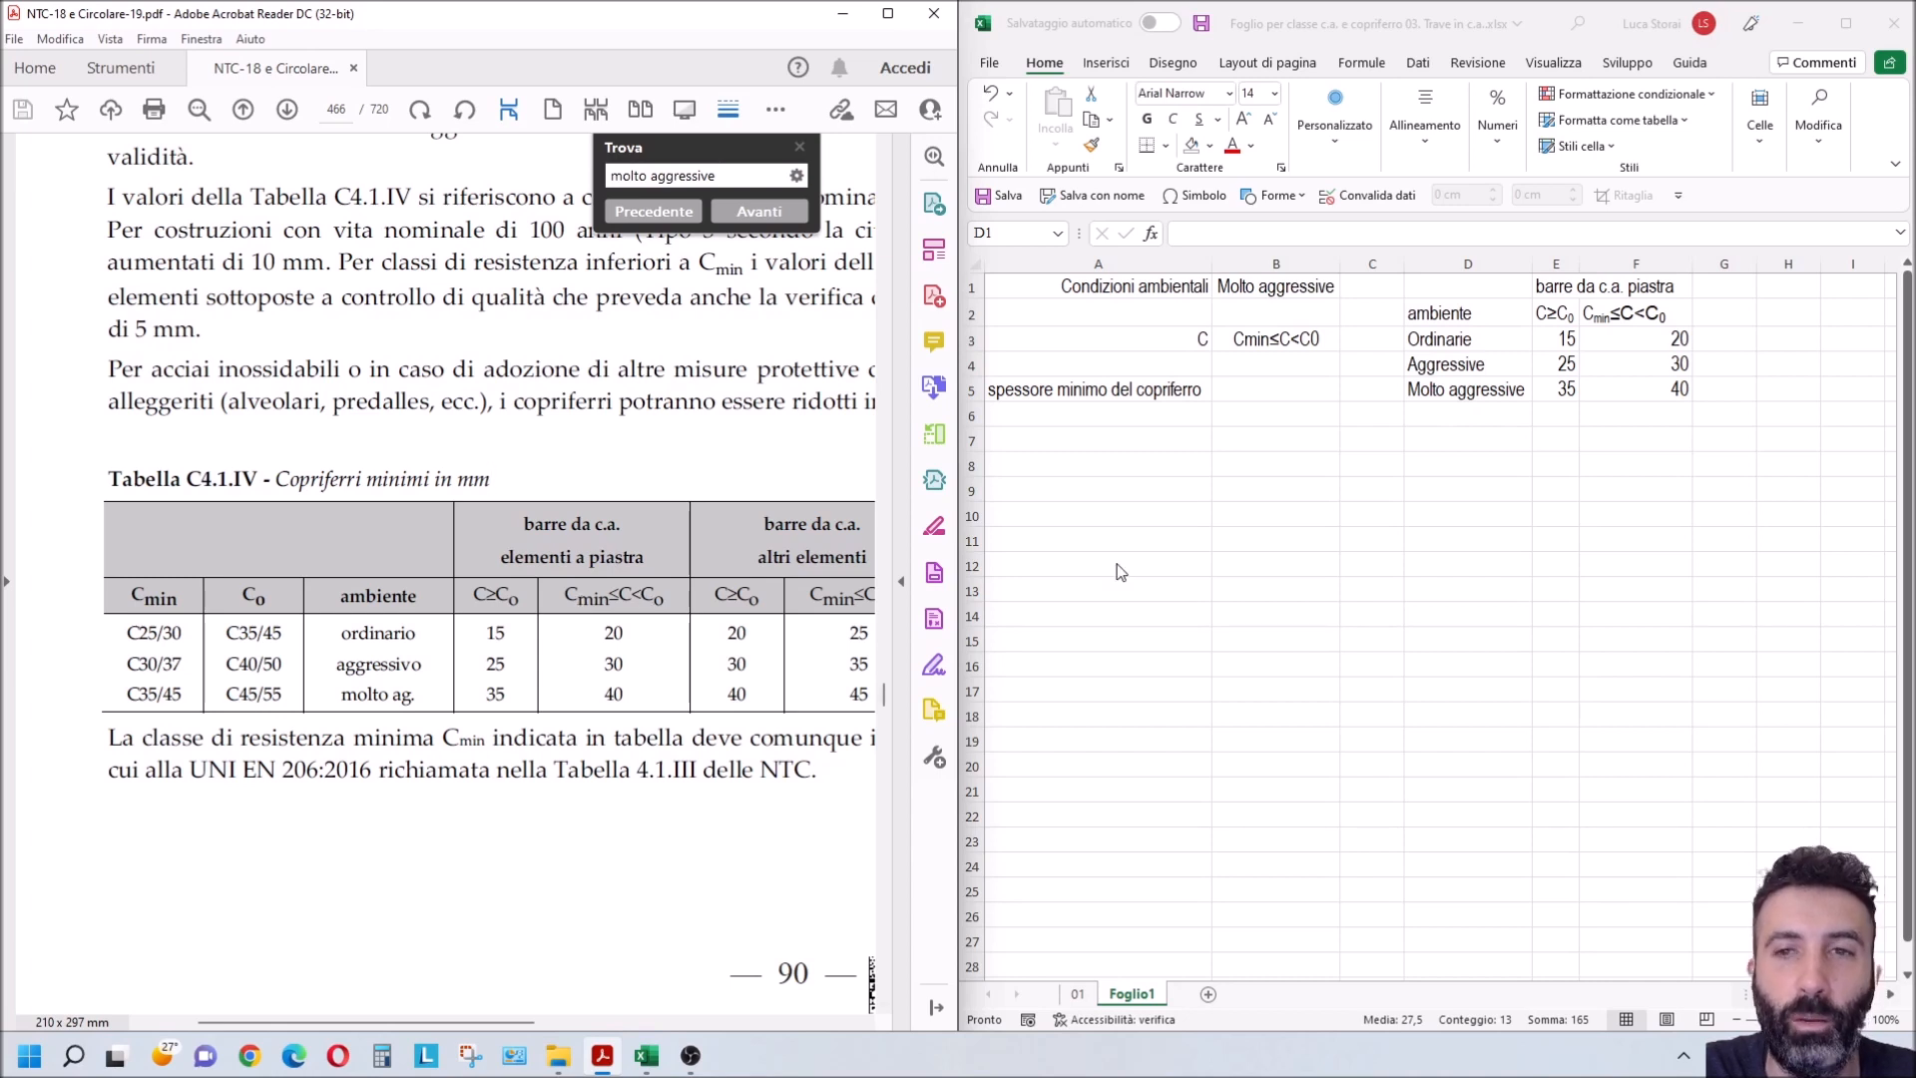
Step: Clear the contents of the environmental conditions cell B1 and the concrete class cell B3
left_click(1150, 339)
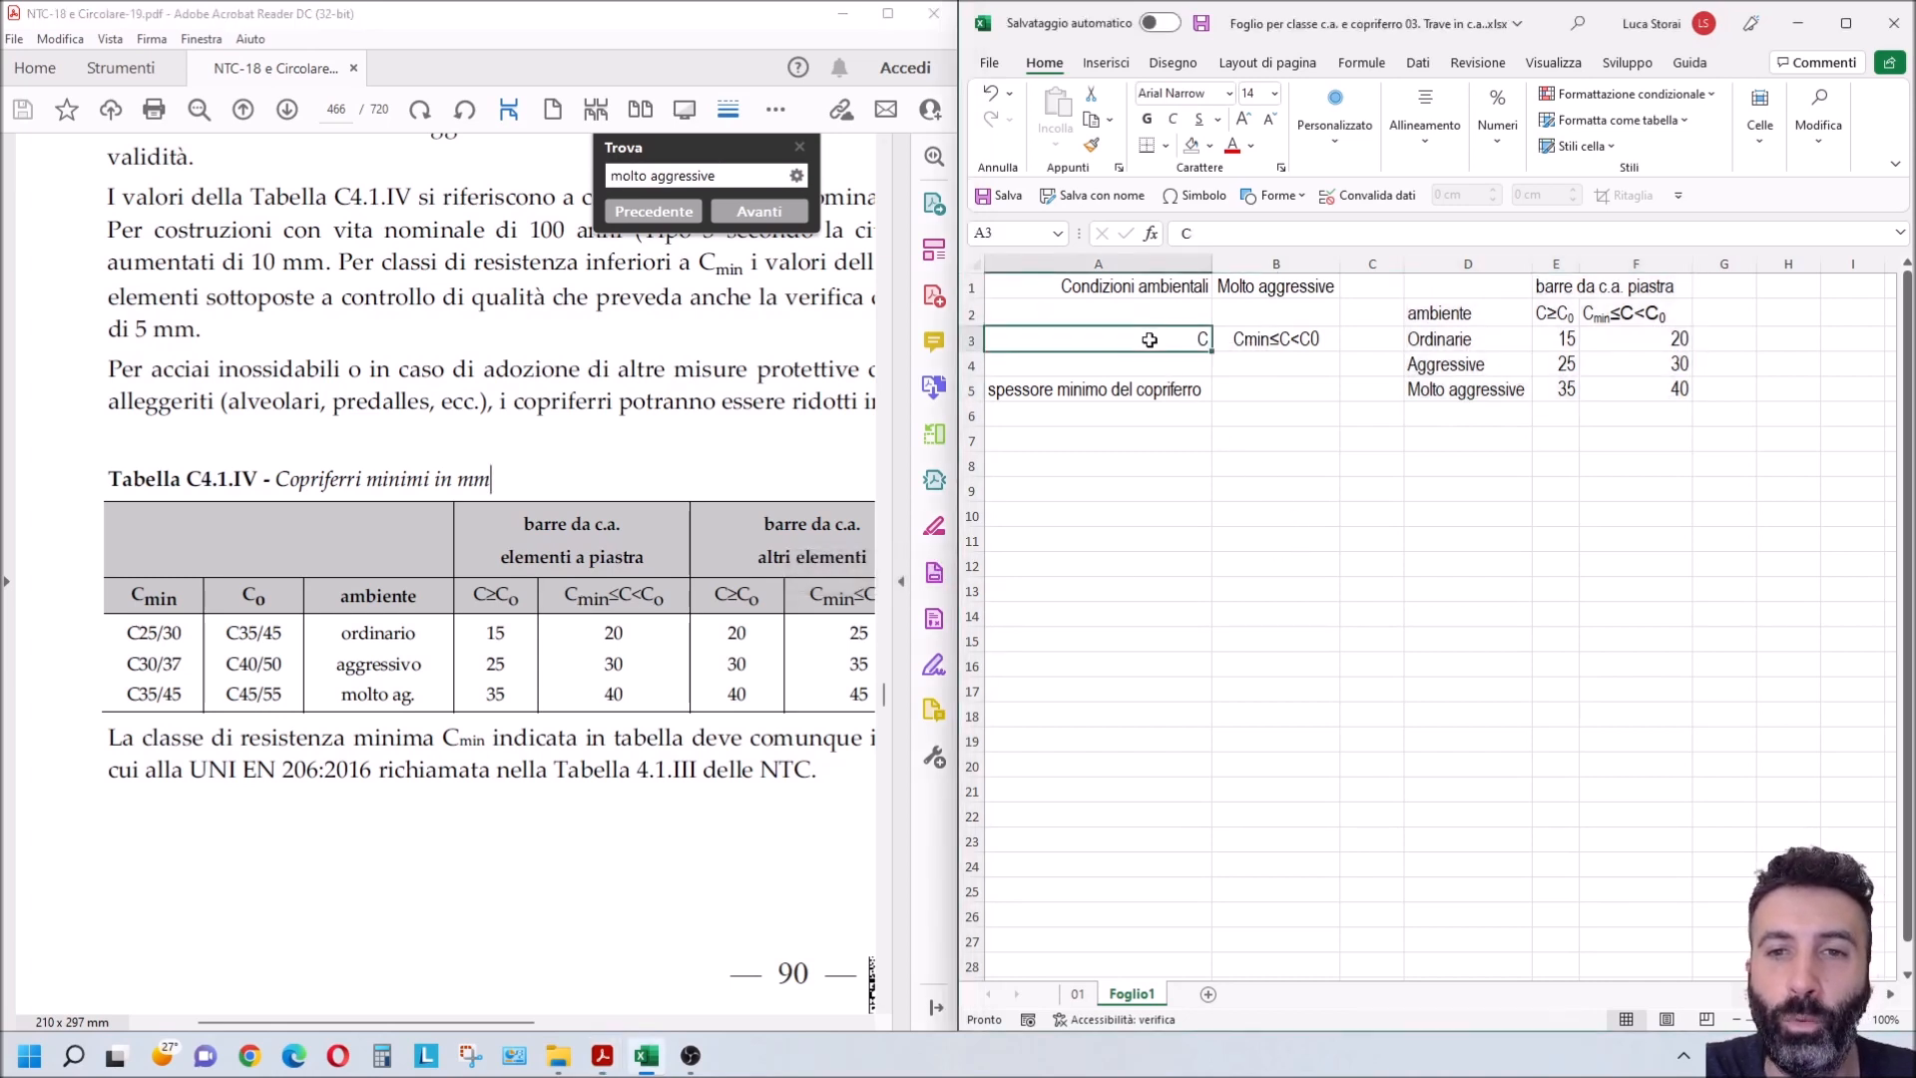
left_click(1264, 289)
key("Delete")
left_click(1271, 338)
key("Delete")
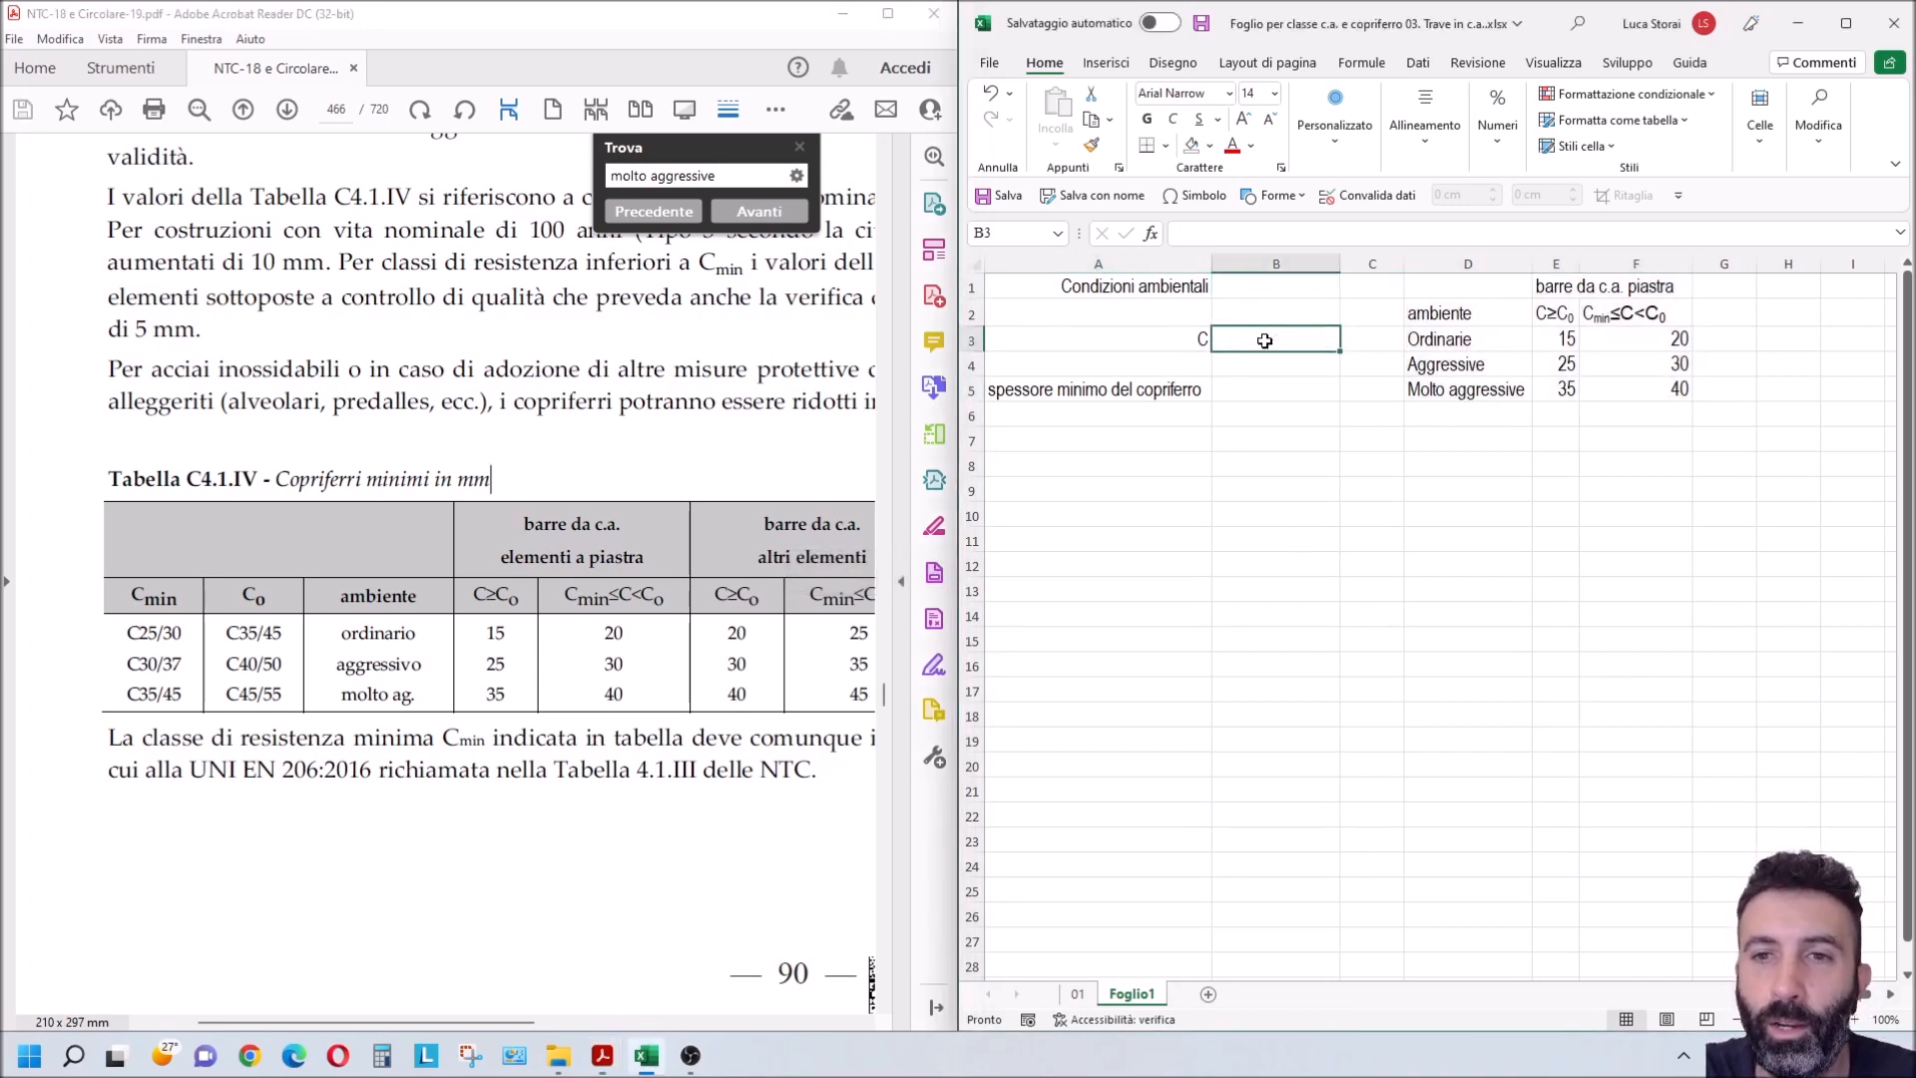
left_click_drag(1434, 342, 1448, 396)
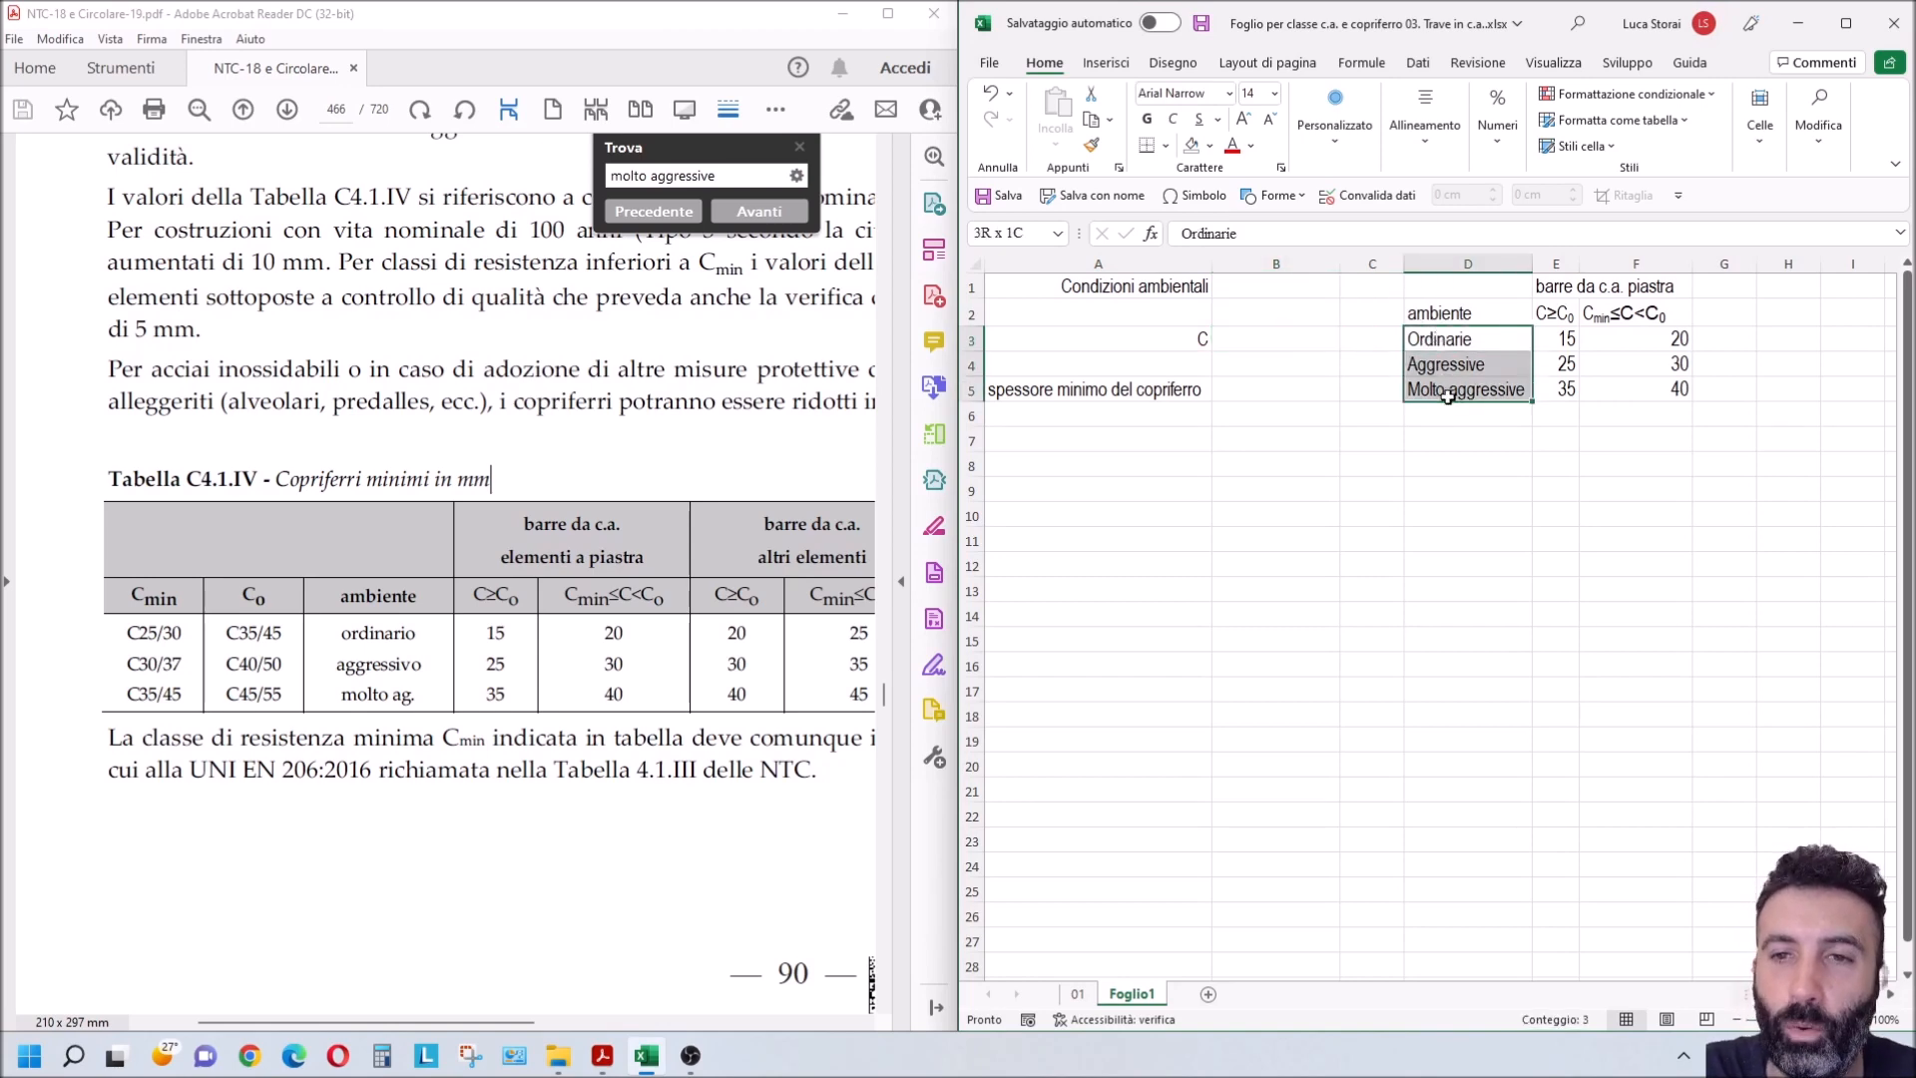
key("ctrl+v")
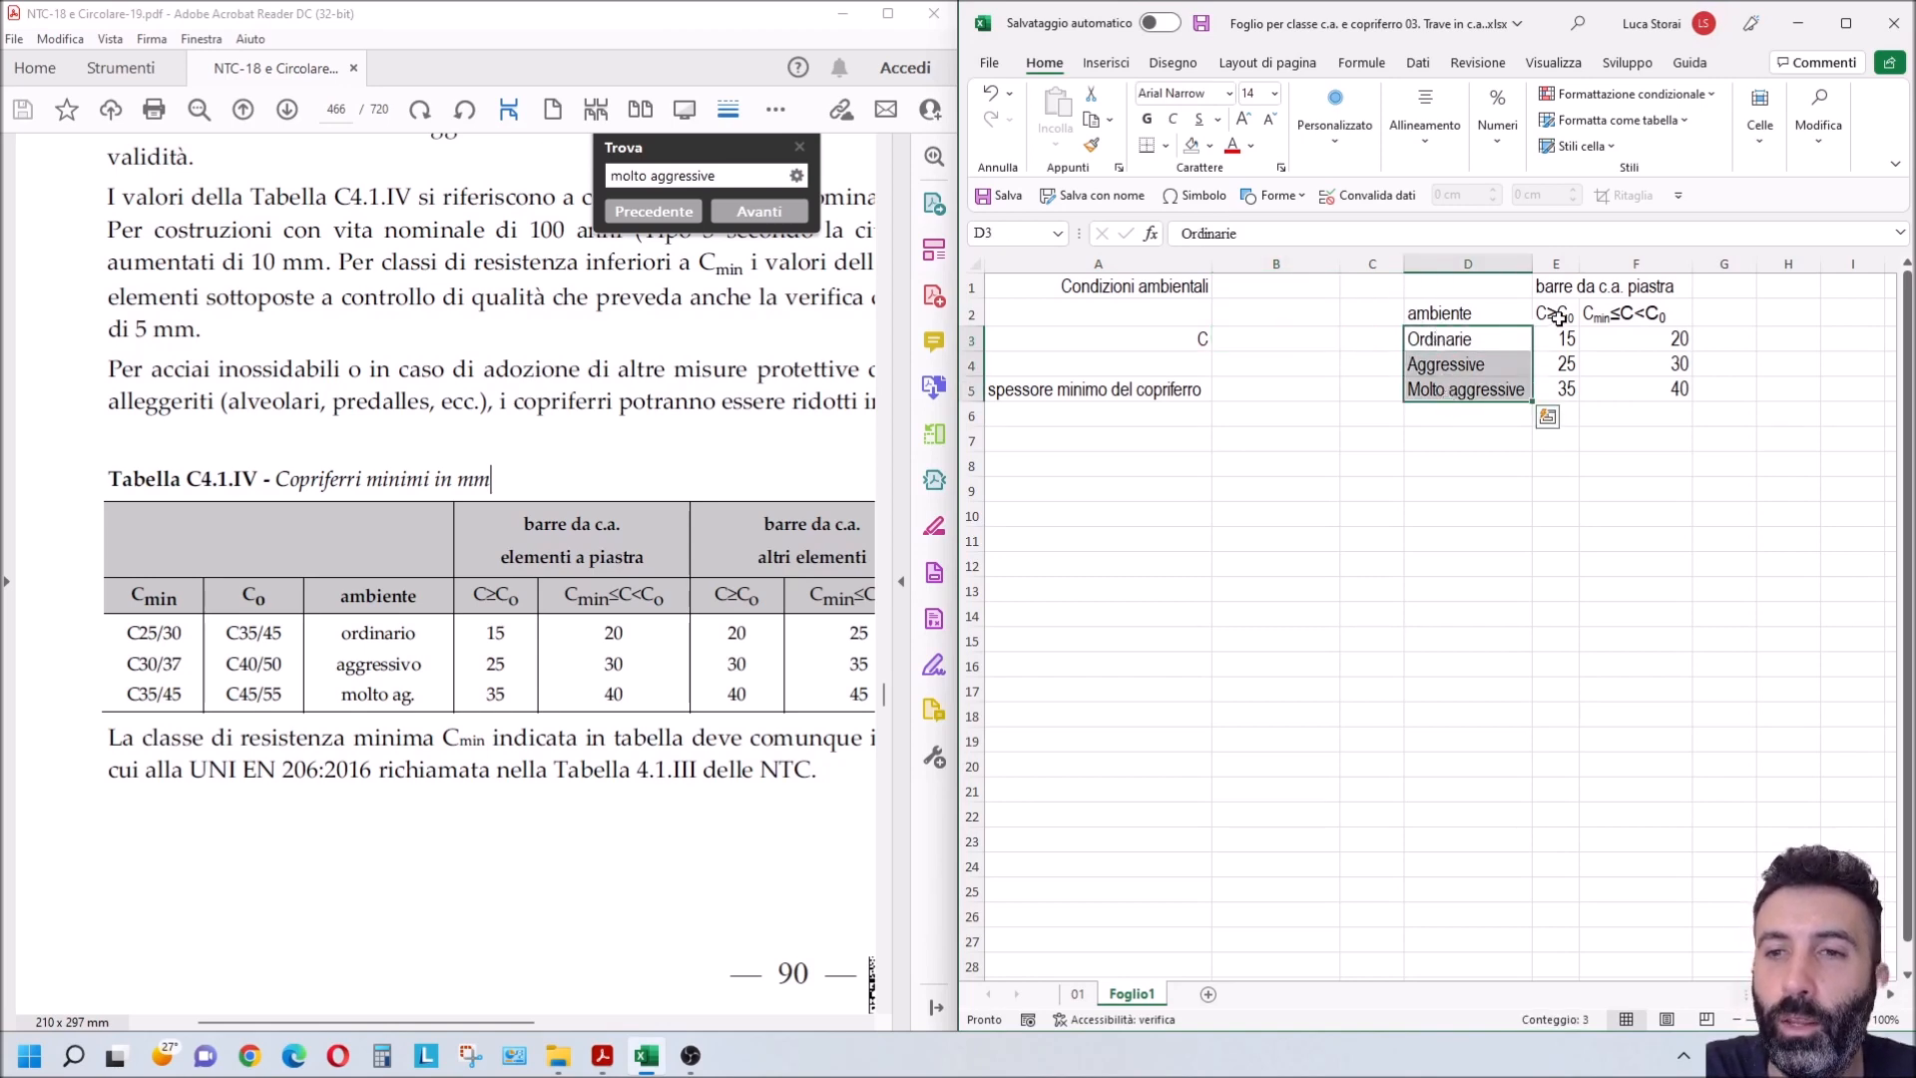
left_click_drag(1557, 316, 1639, 316)
type("C≥C0\tCmin≤C<C0")
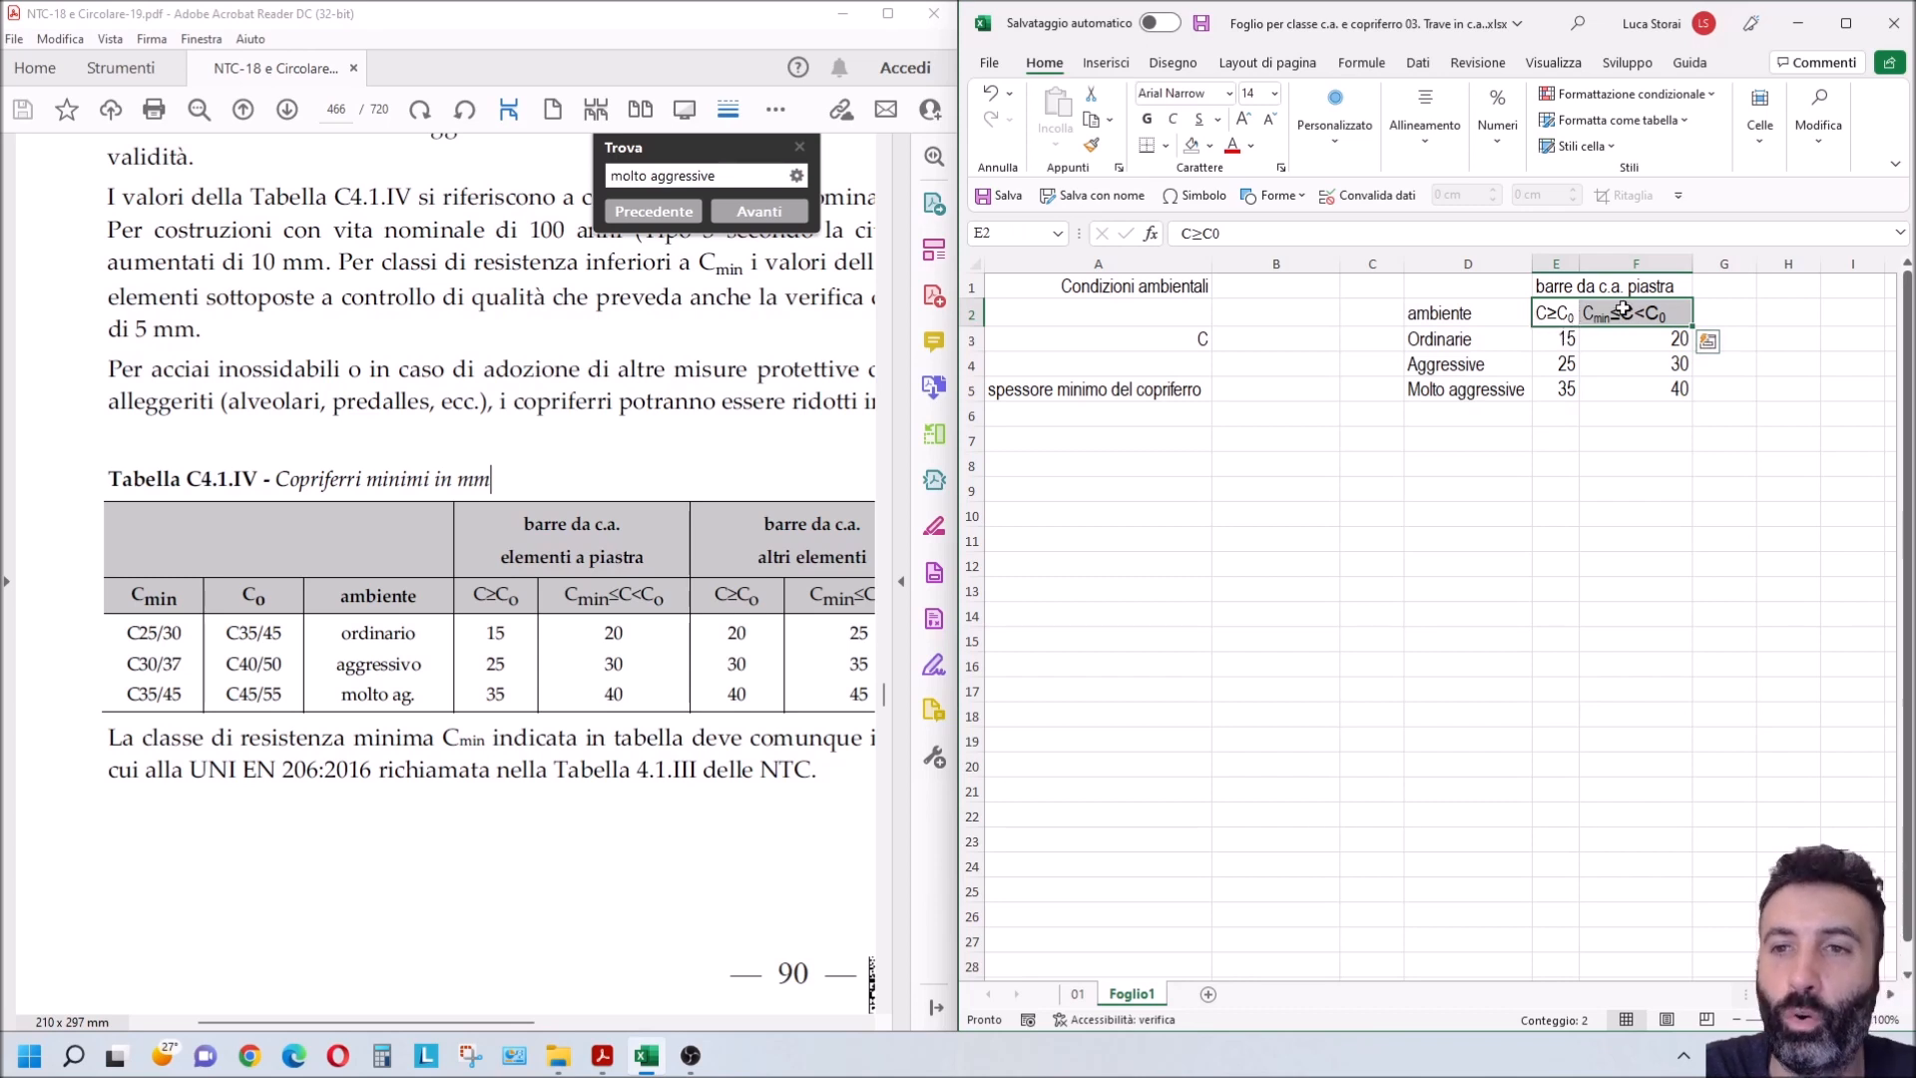
Step: Apply Elenco data validation to B1 with the environment names in D3:D5 as its source
left_click(1265, 291)
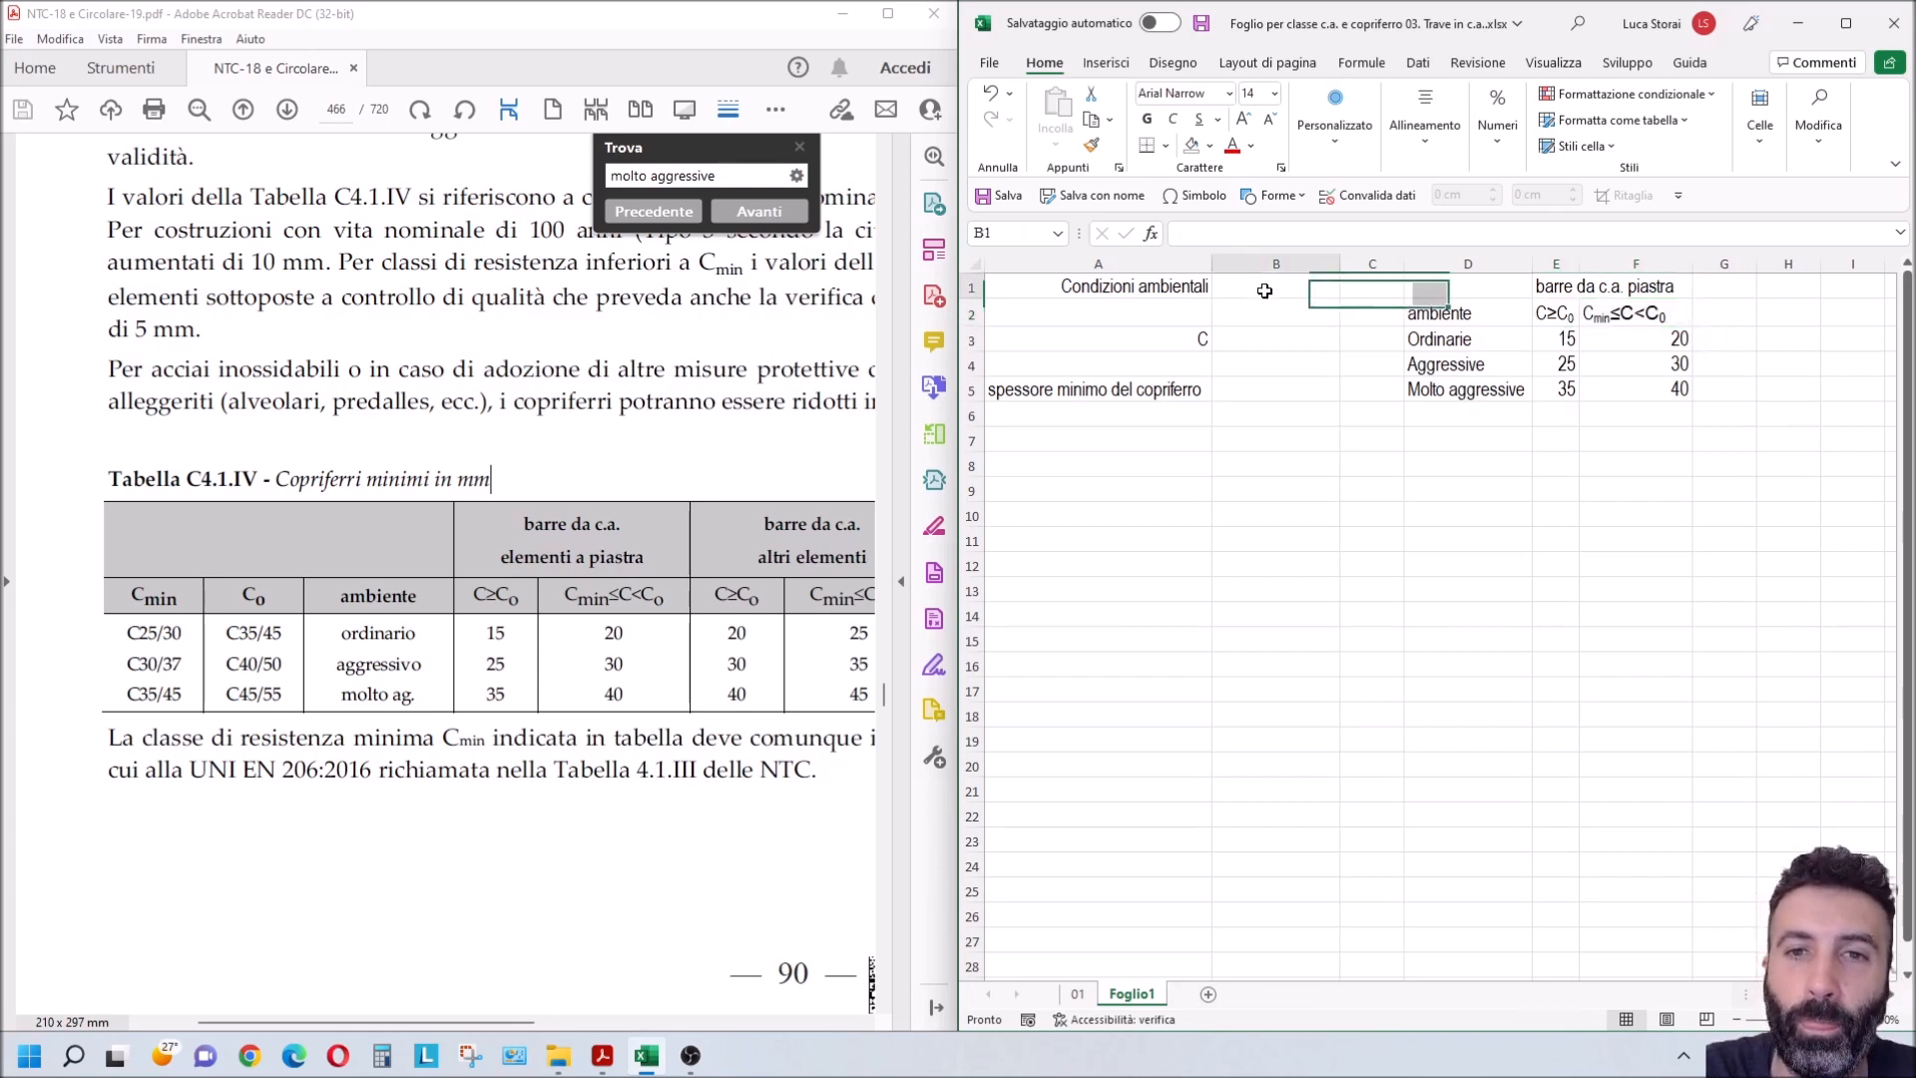
left_click(1418, 63)
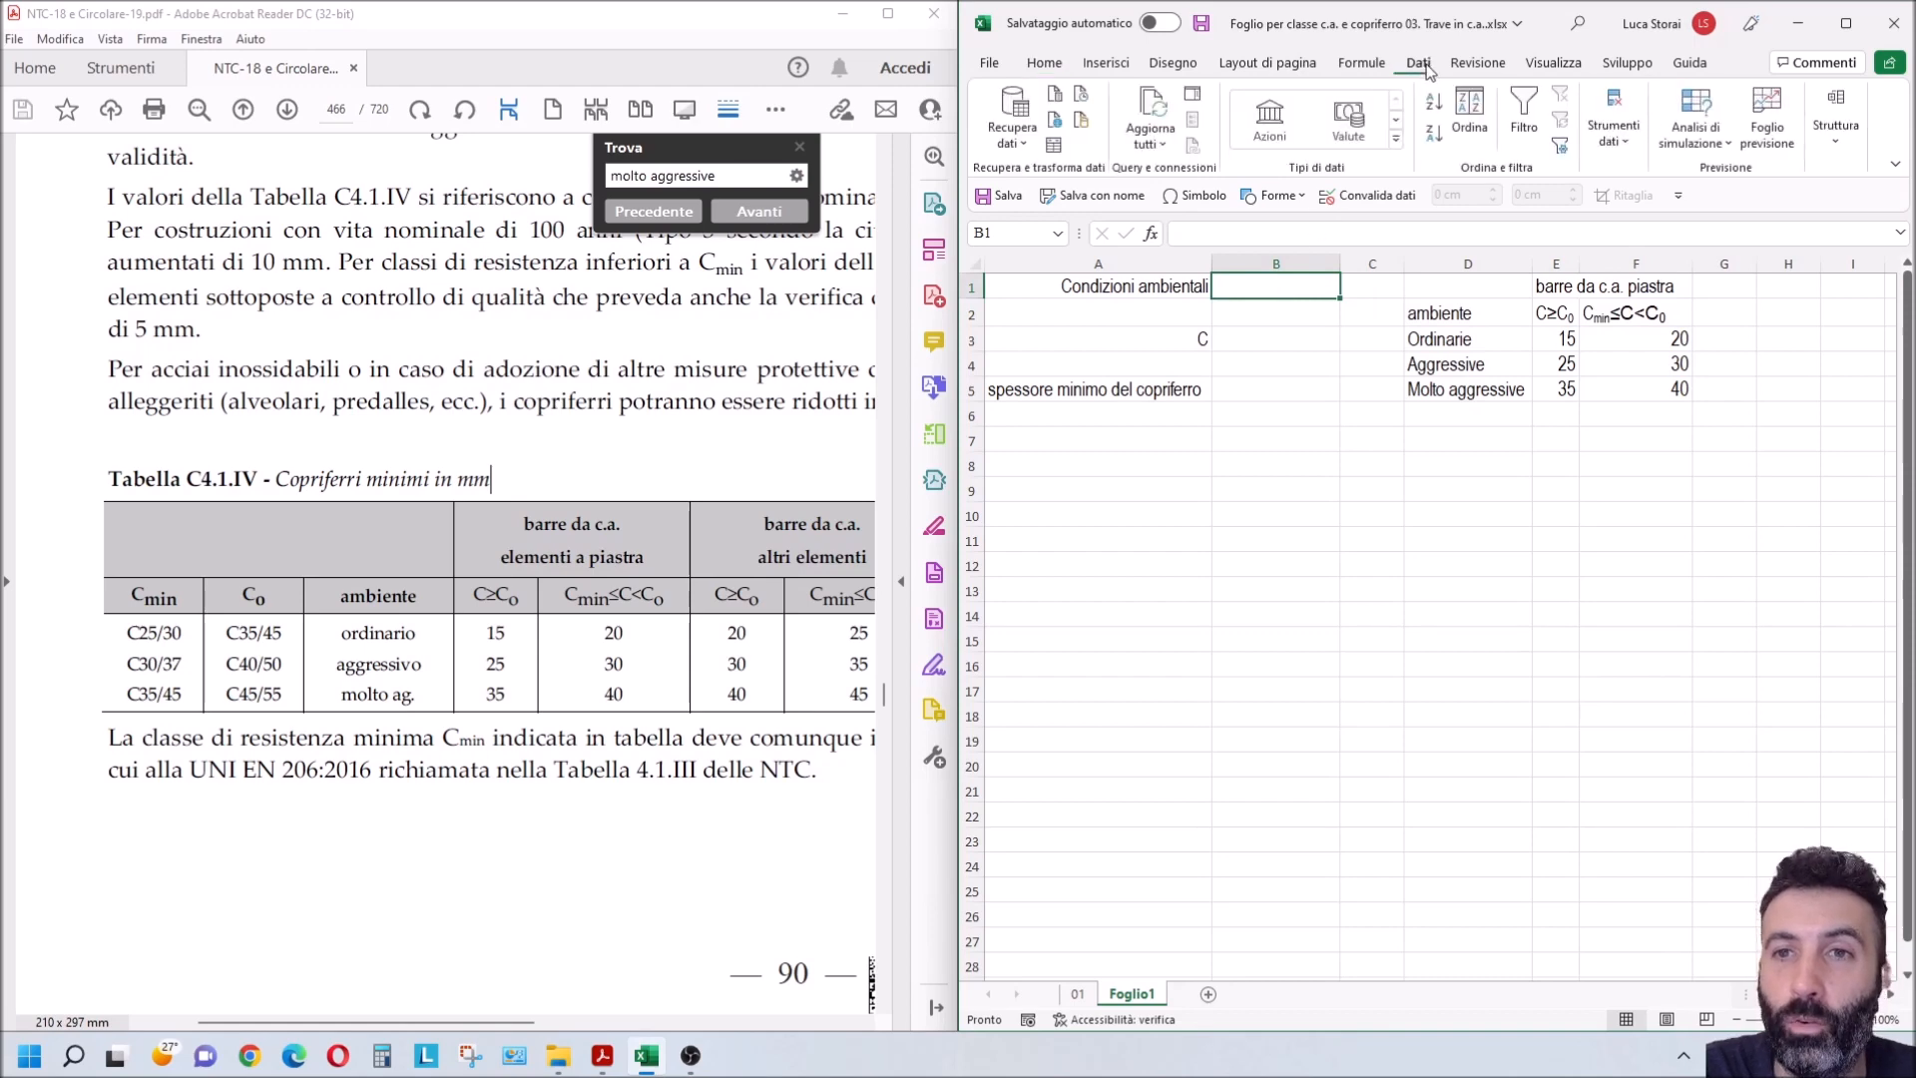
key("super+Up")
left_click(1193, 147)
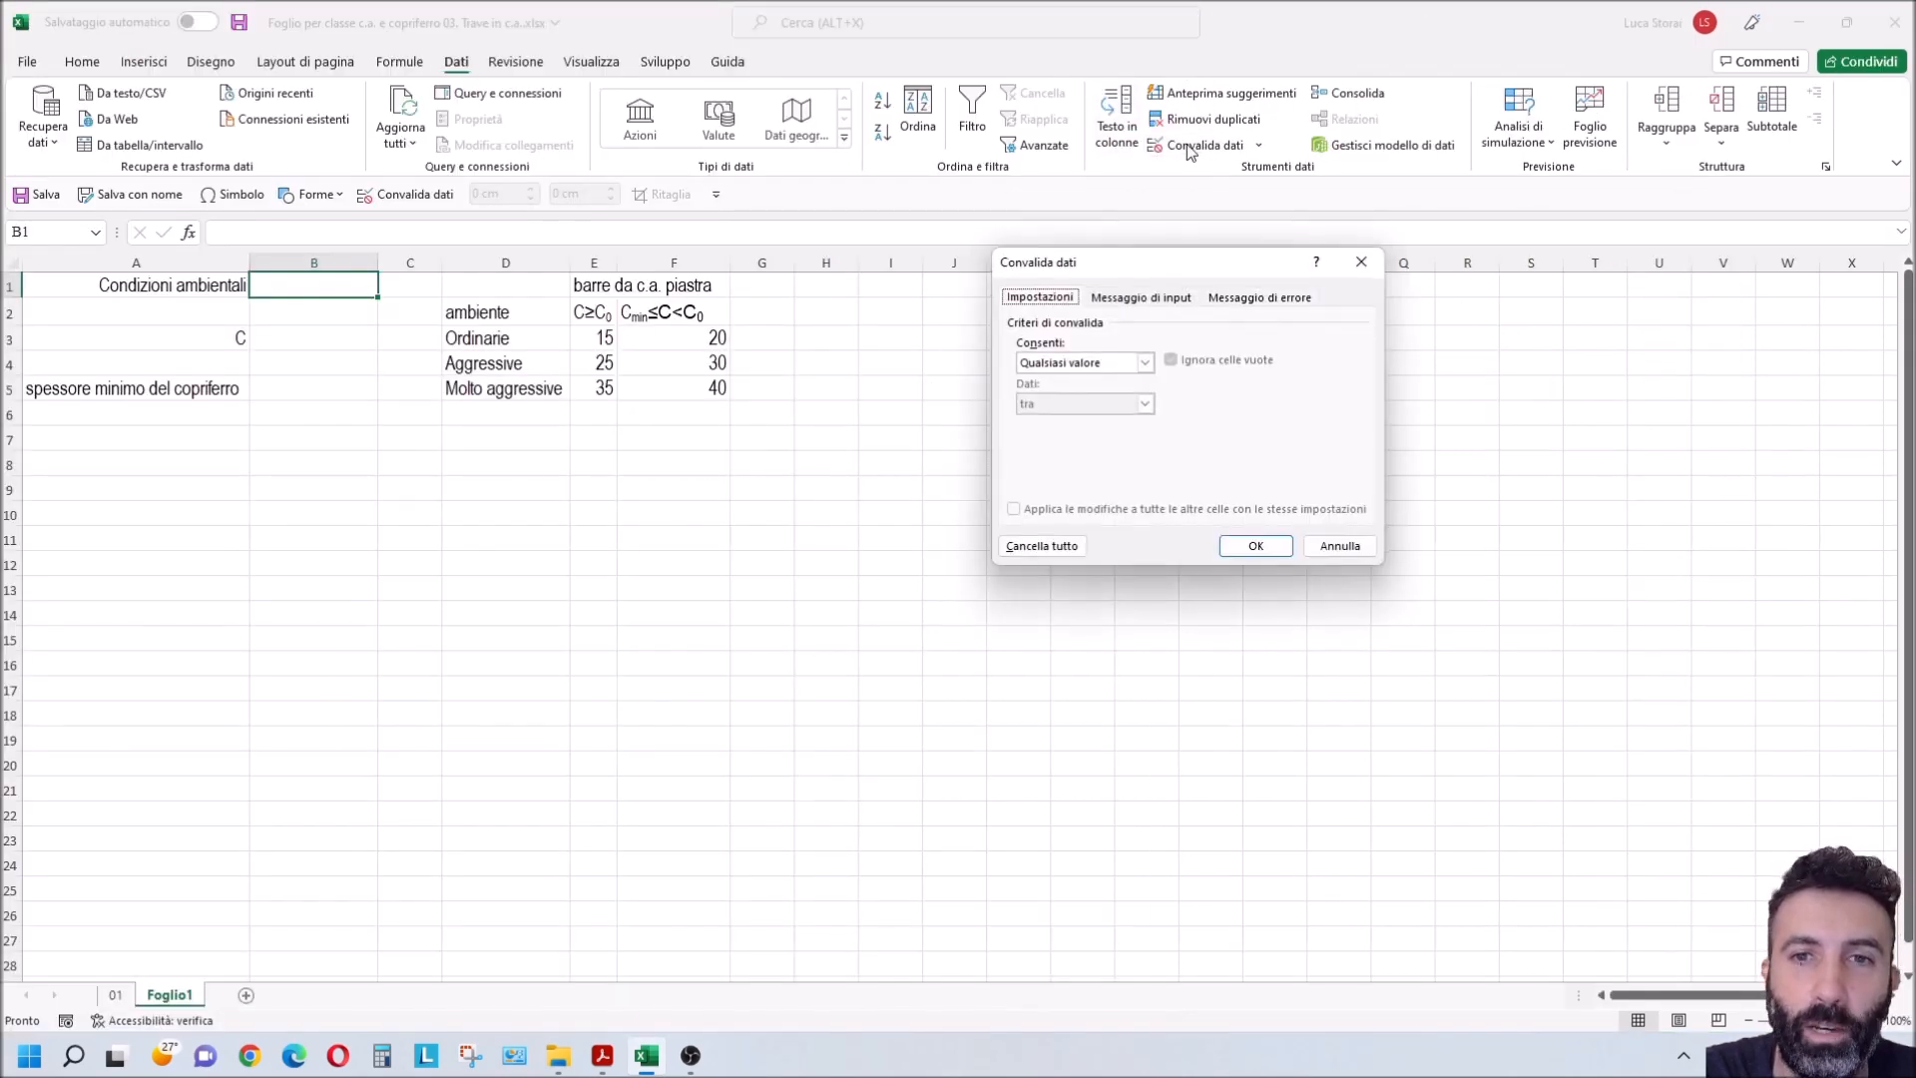
left_click(1145, 362)
left_click(1058, 421)
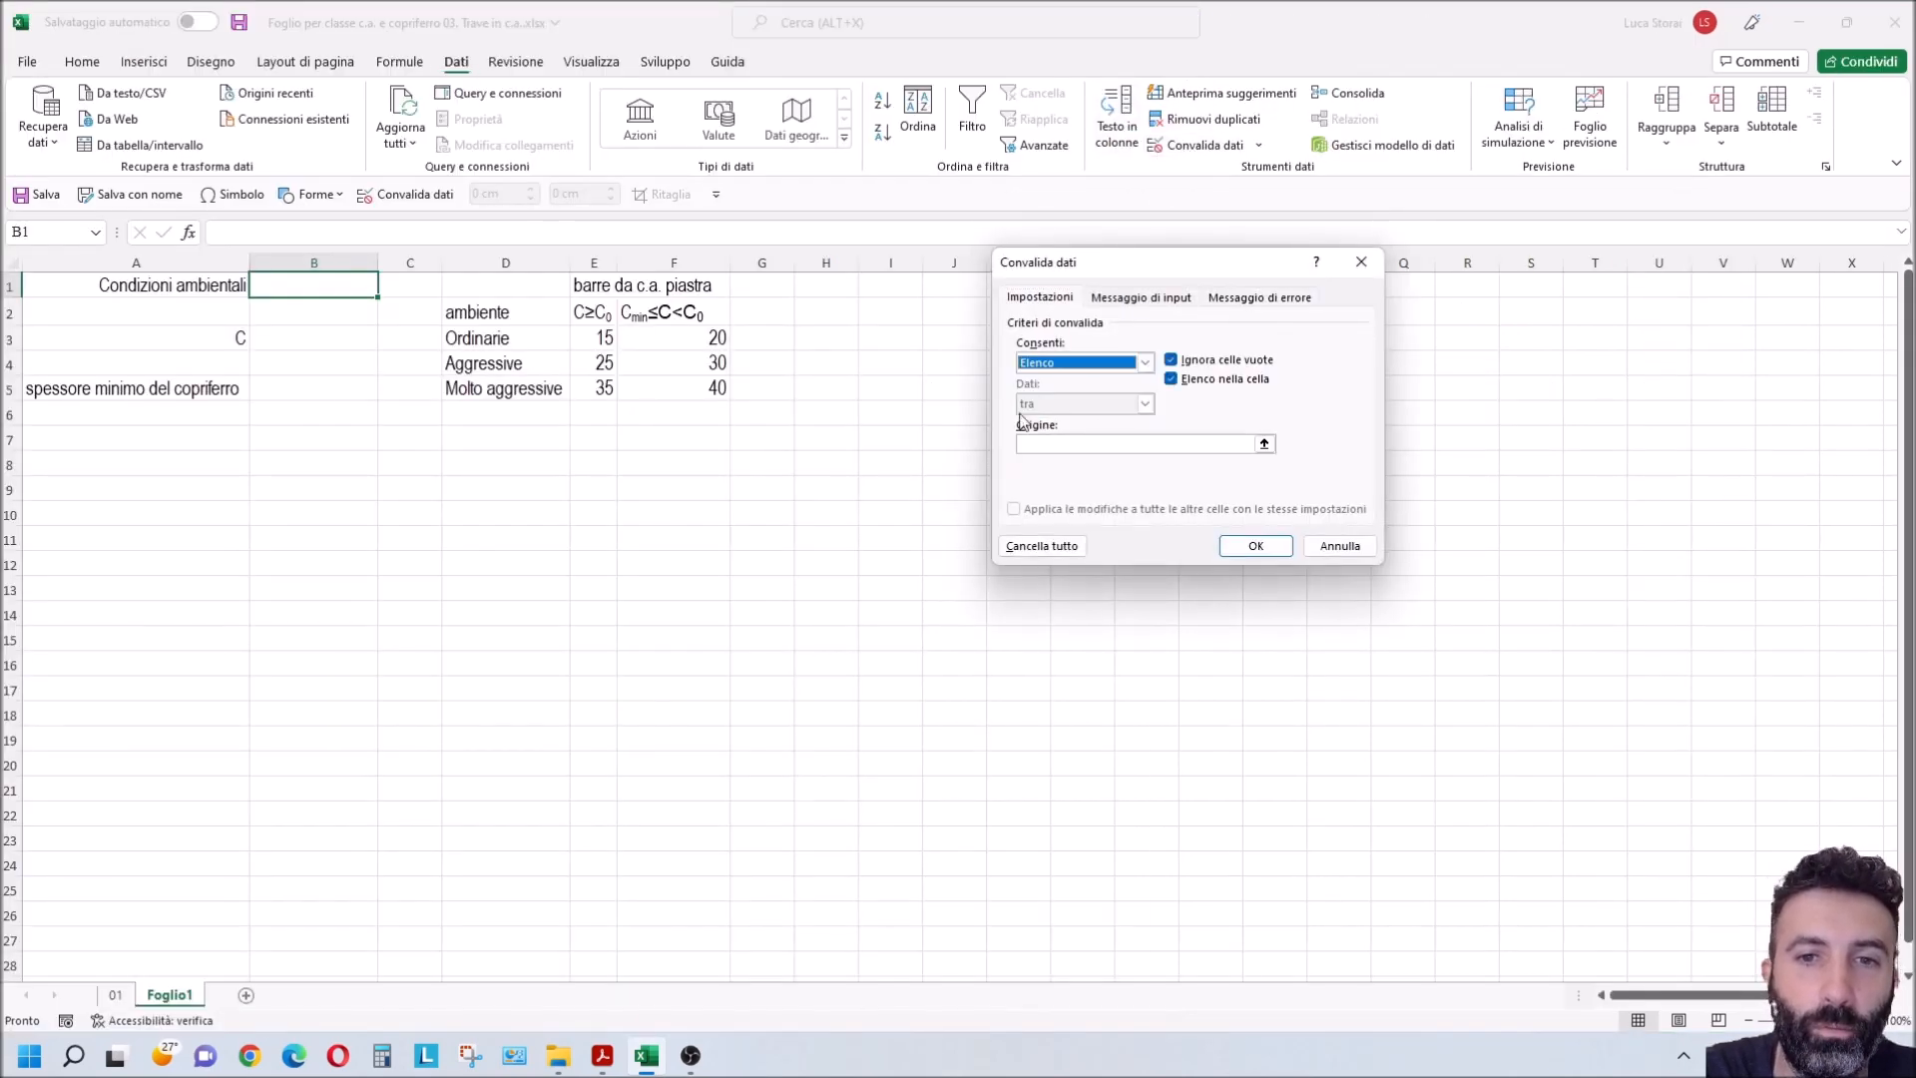
left_click(1264, 443)
left_click_drag(499, 341, 500, 393)
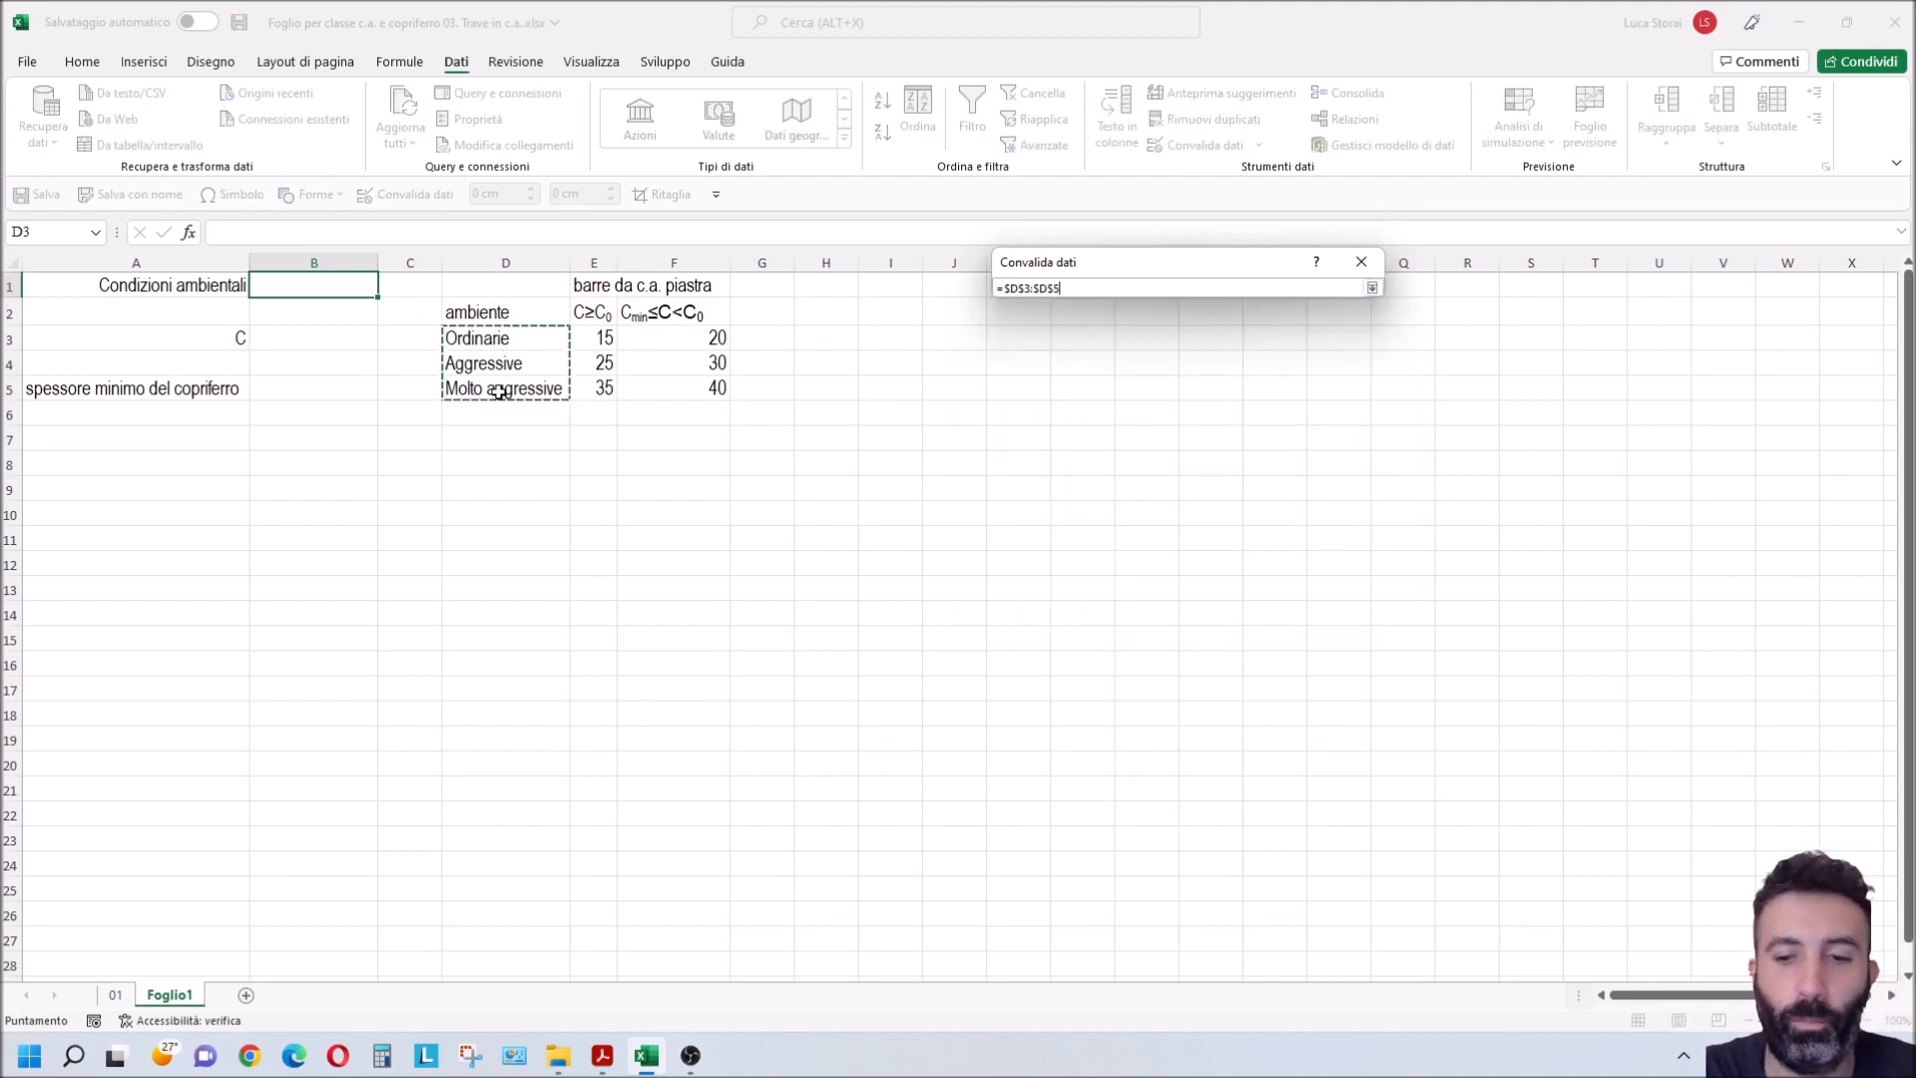
key("Return")
left_click(1256, 545)
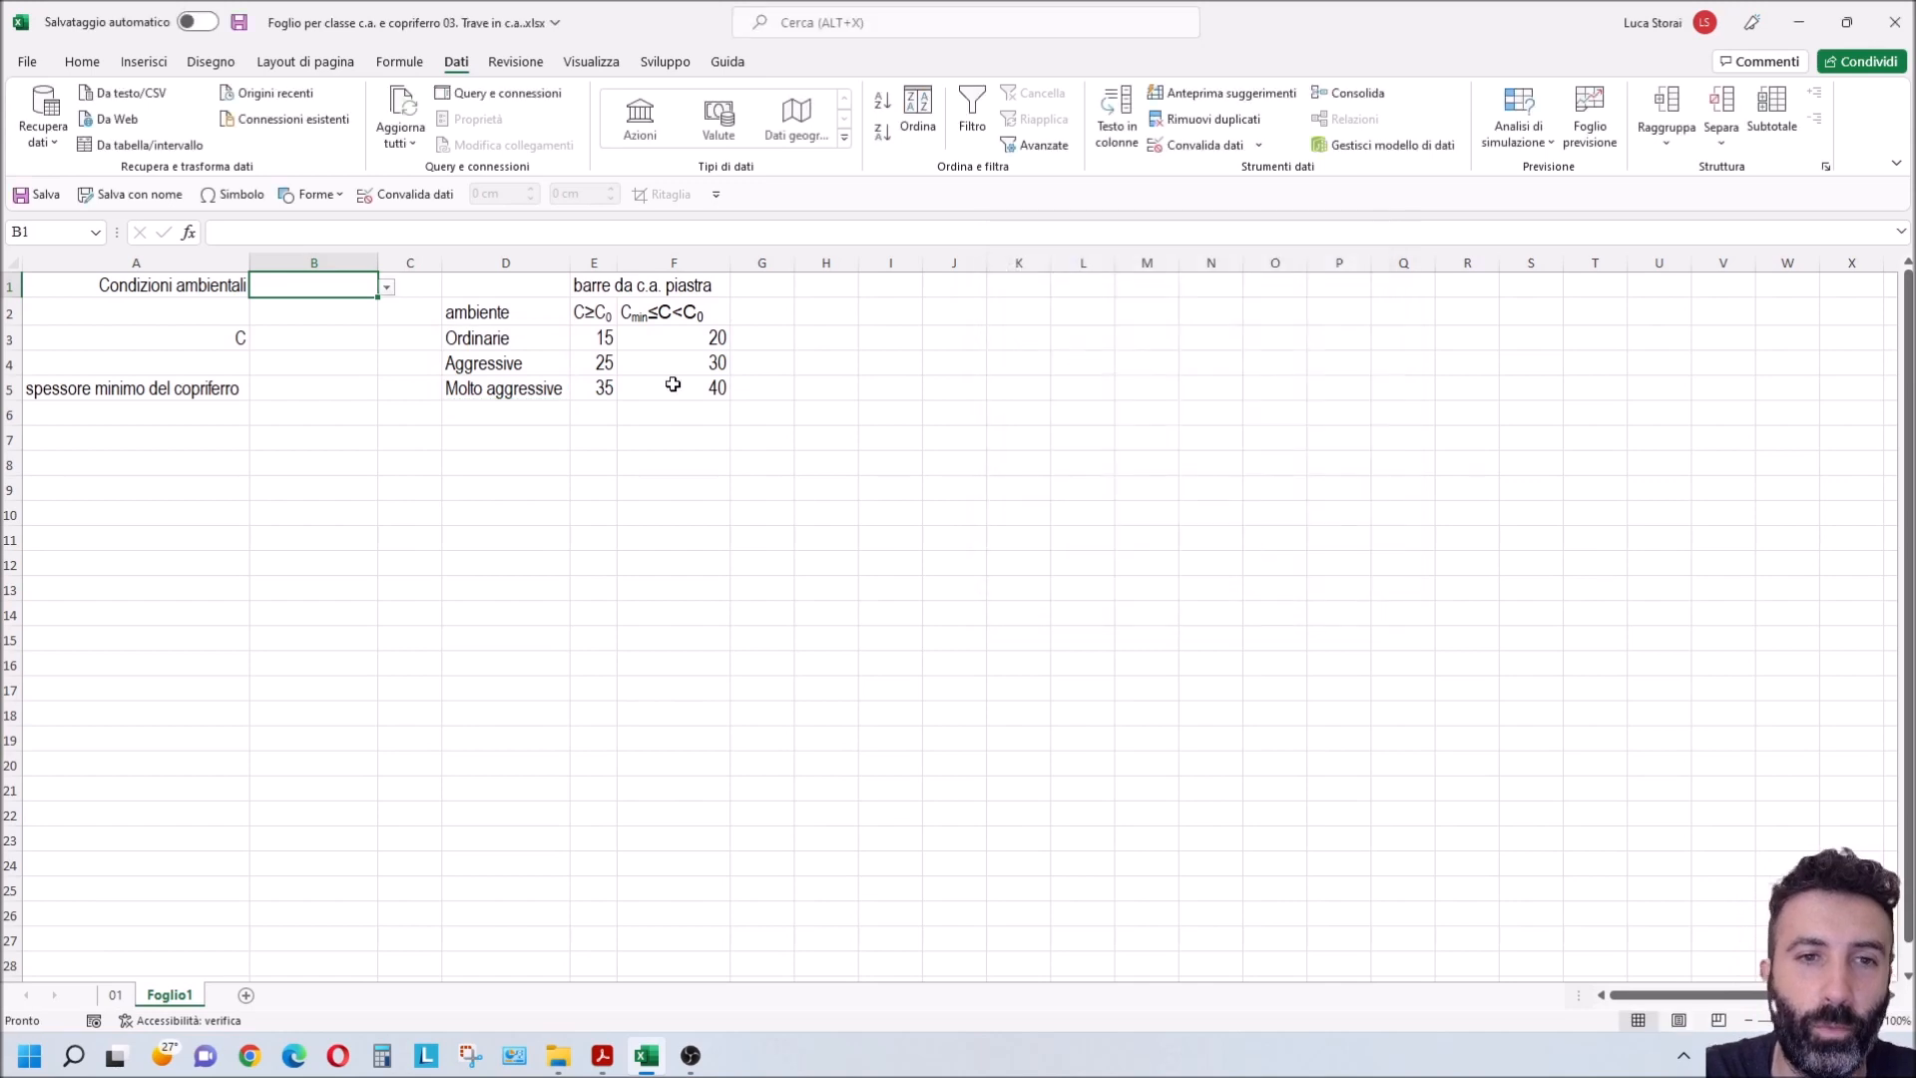
Step: Choose Aggressive as the environmental condition from the list in B1
left_click(387, 289)
left_click(300, 316)
left_click(349, 339)
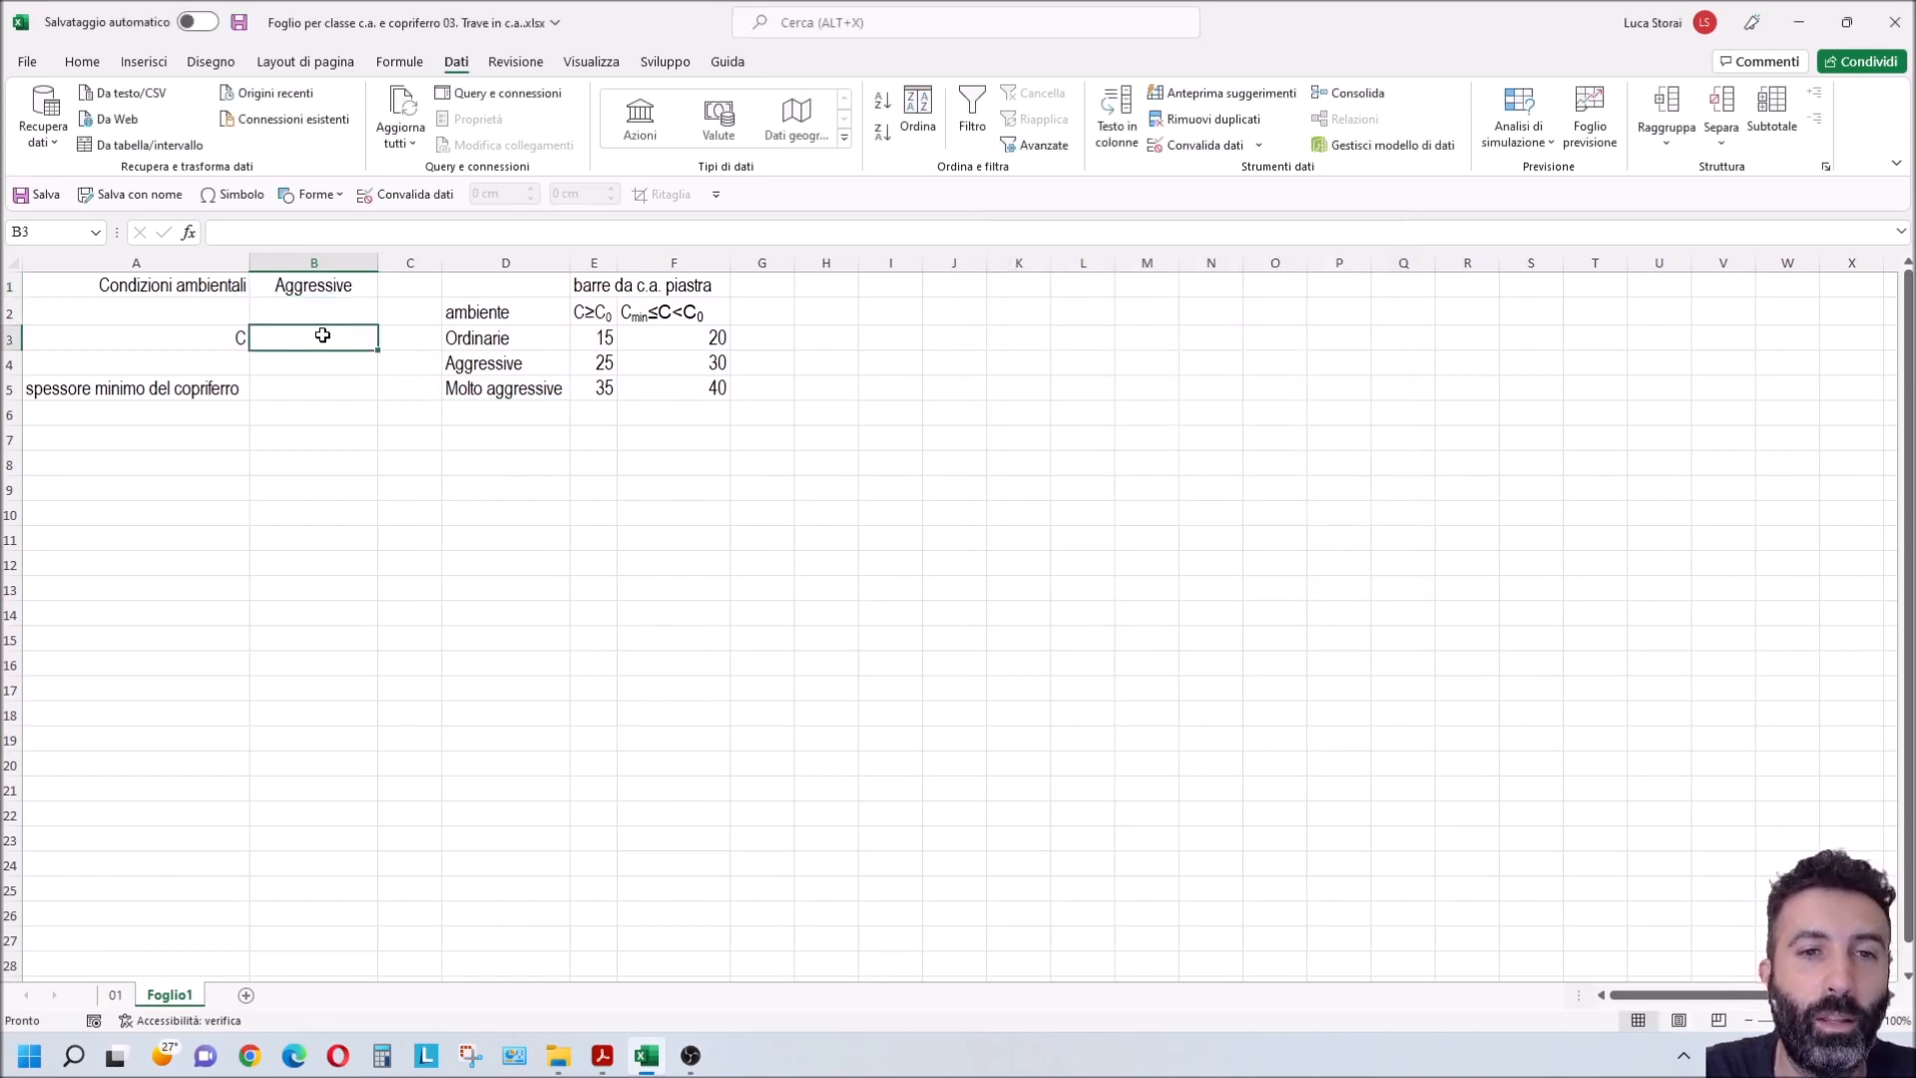
Step: Place the worksheet beside the PDF again and enter the example concrete class c35/45 in A7
left_click_drag(1404, 5, 1914, 139)
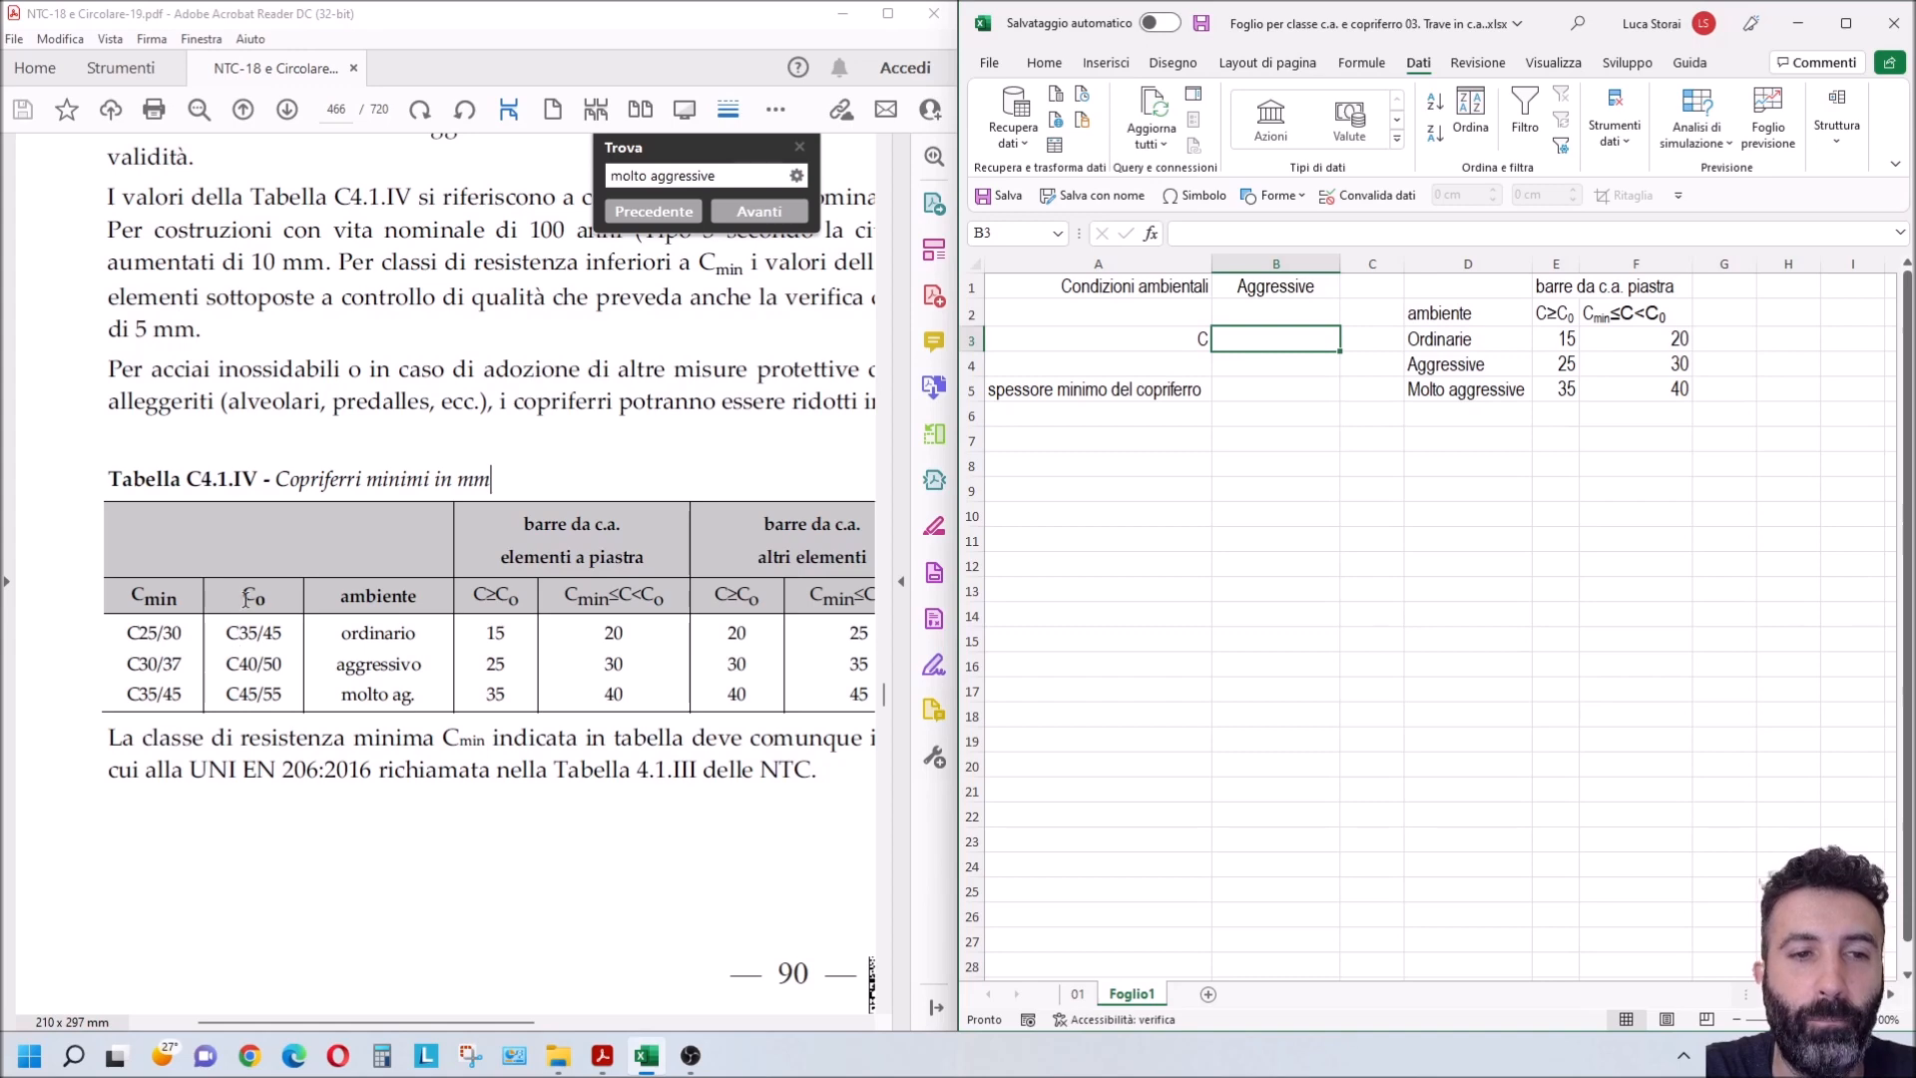
left_click(870, 1020)
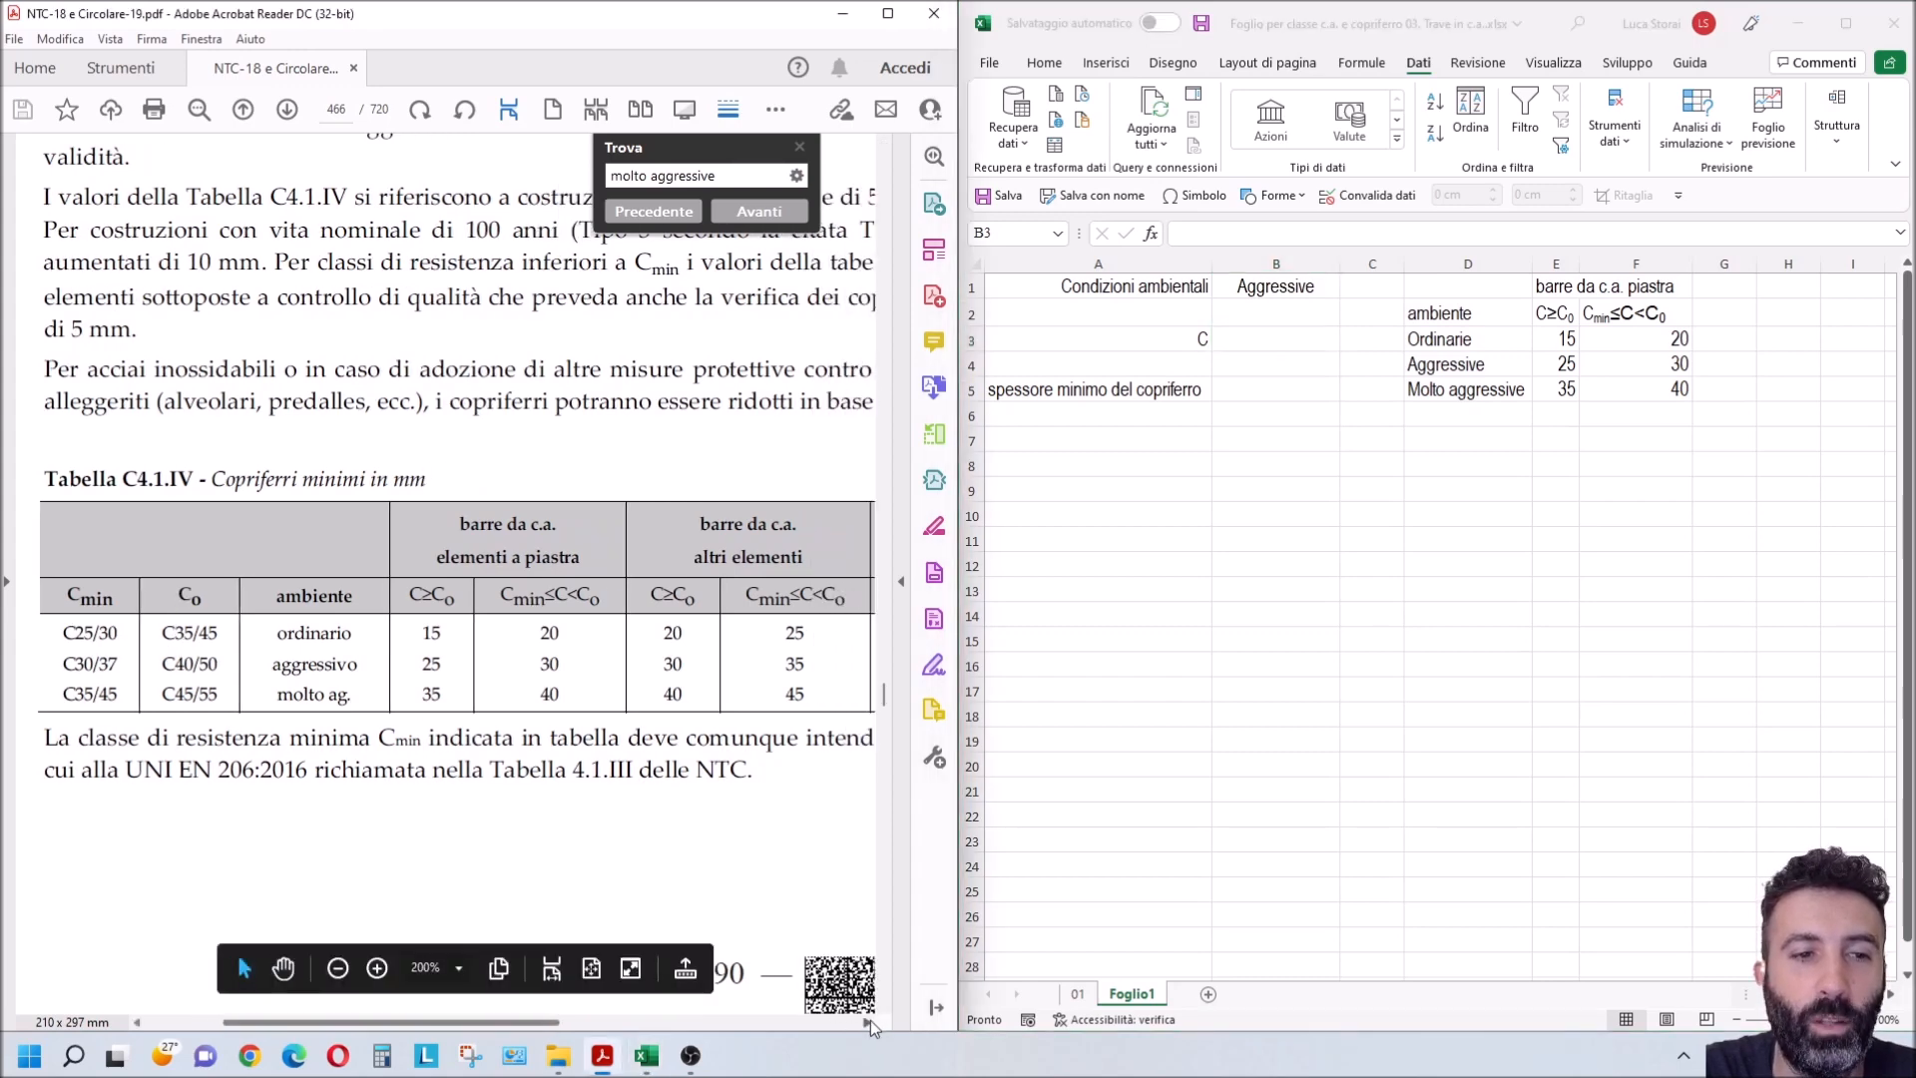
double_click(1079, 437)
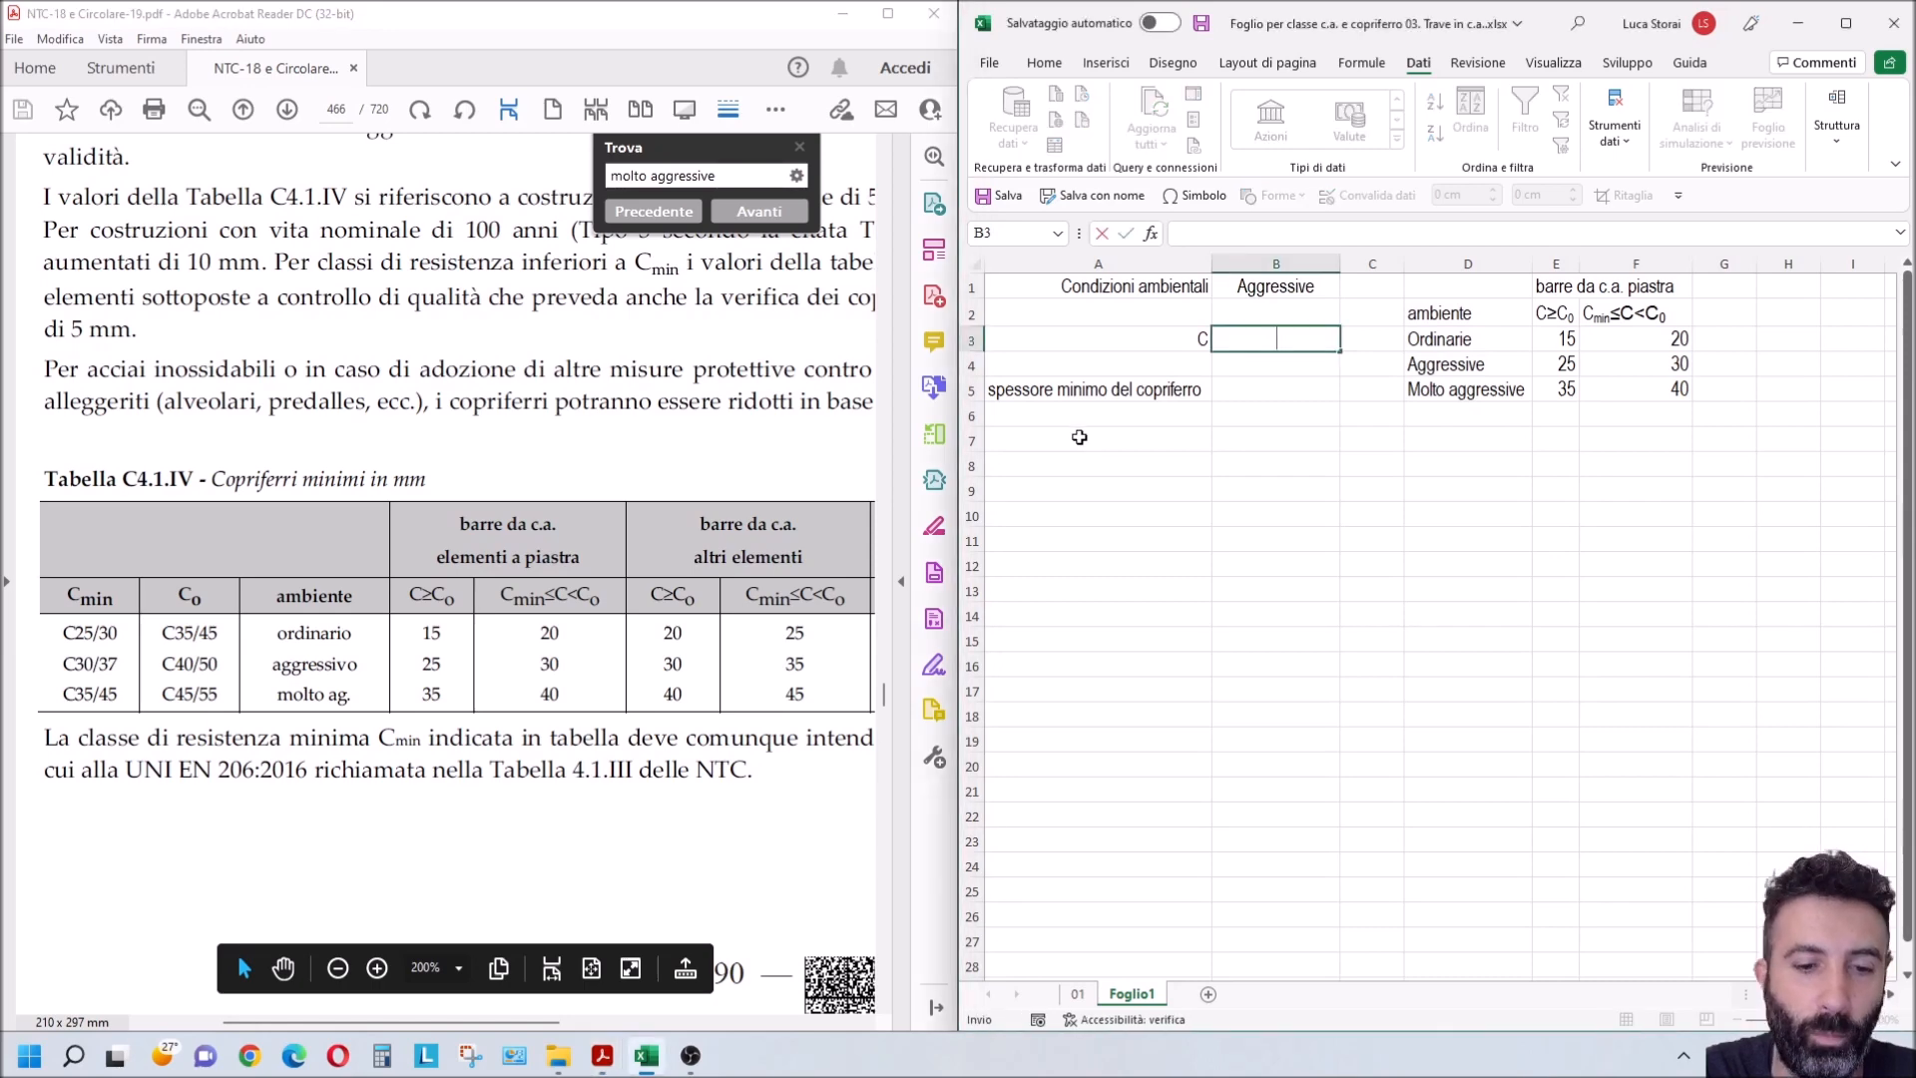
left_click(1080, 437)
type("c35")
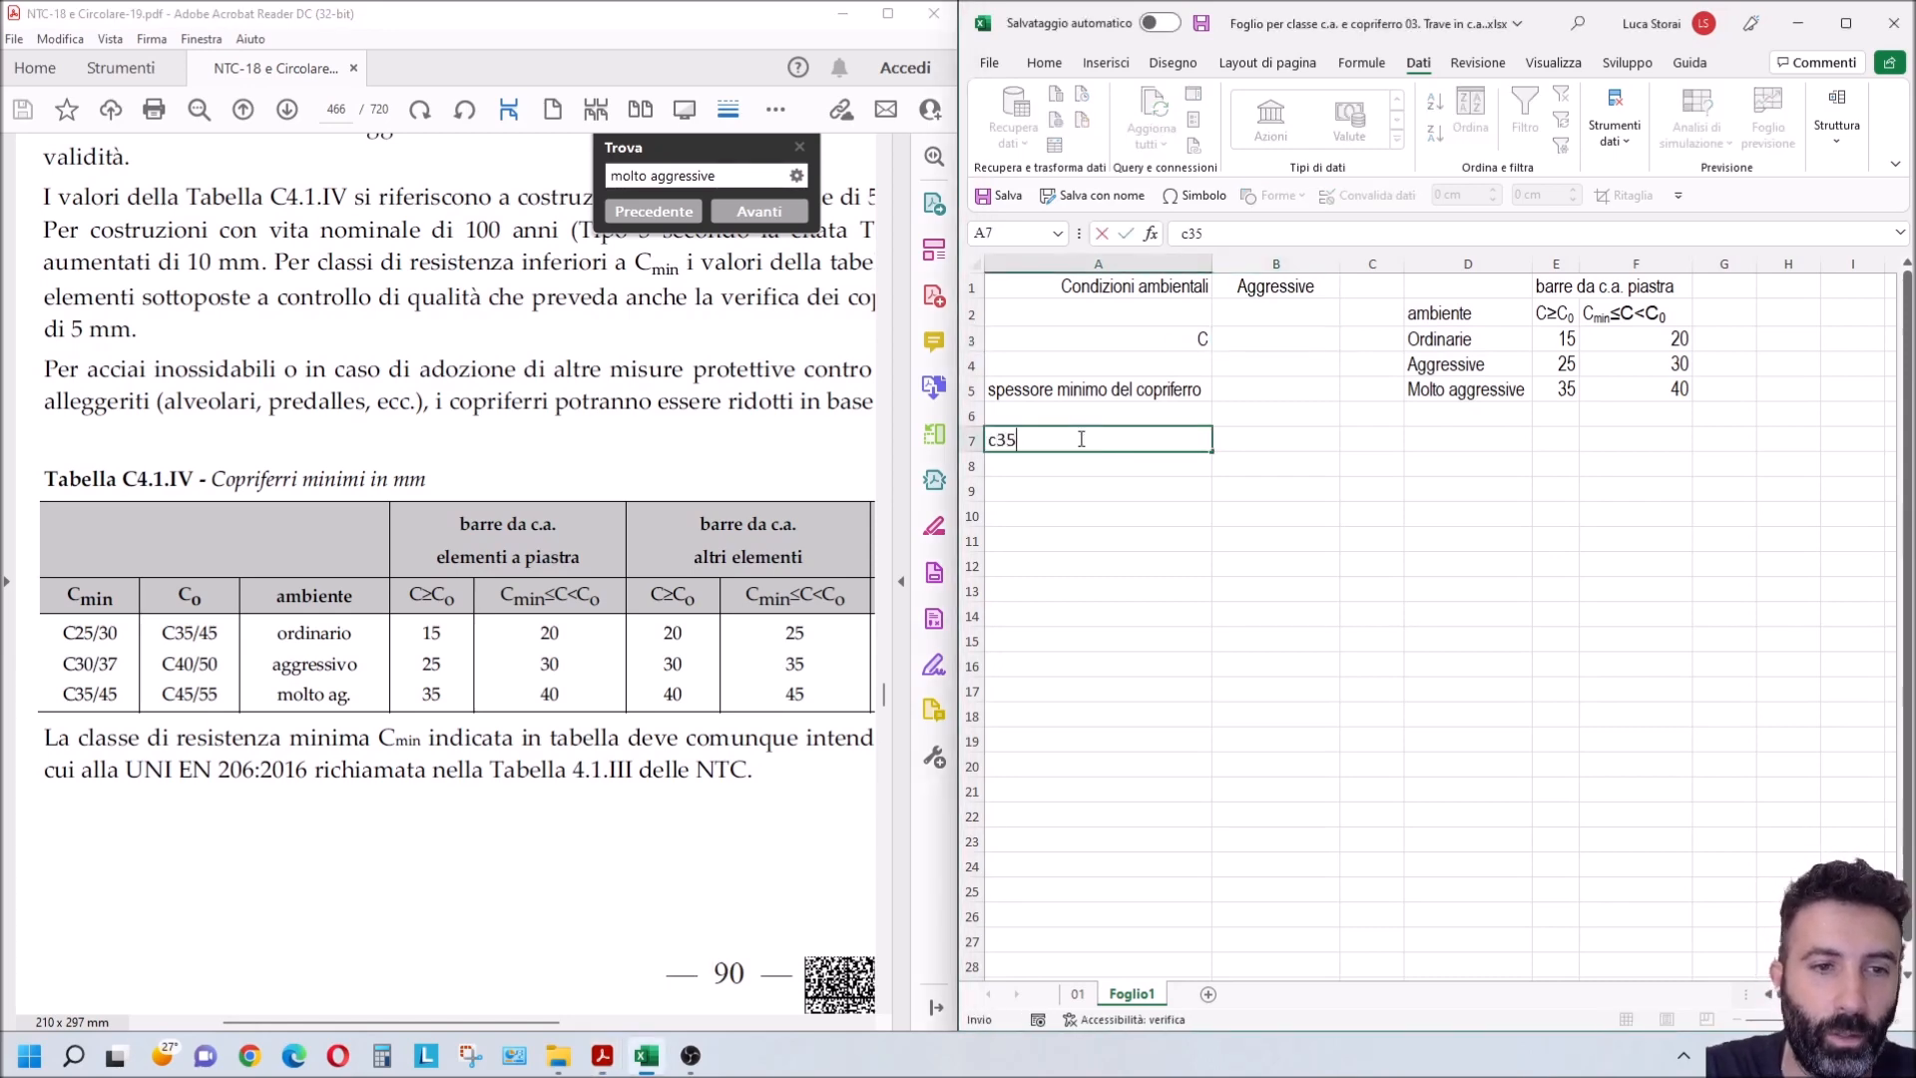
type("/45")
key("Return")
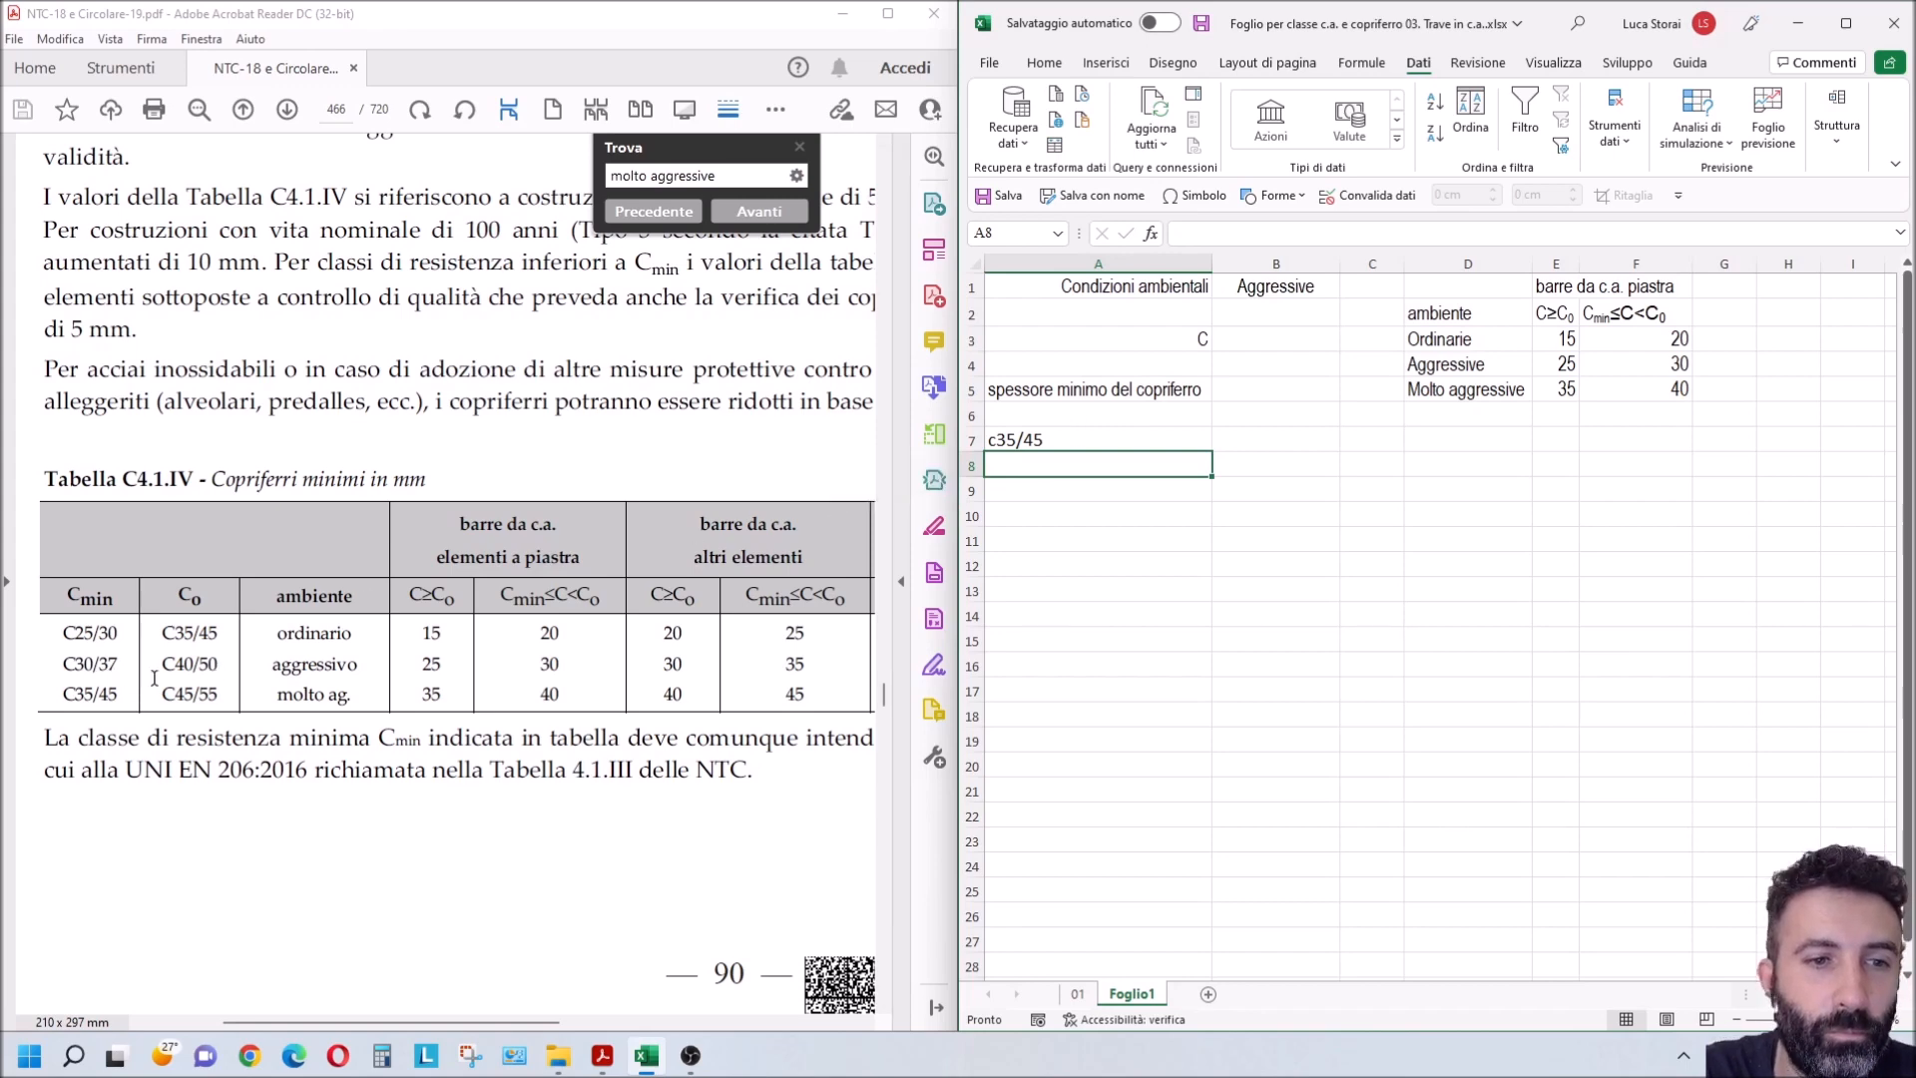
Step: Examine the Cmin≤C<C0 column header for slab elements in the PDF's Tabella C4.1.IV
left_click(561, 596)
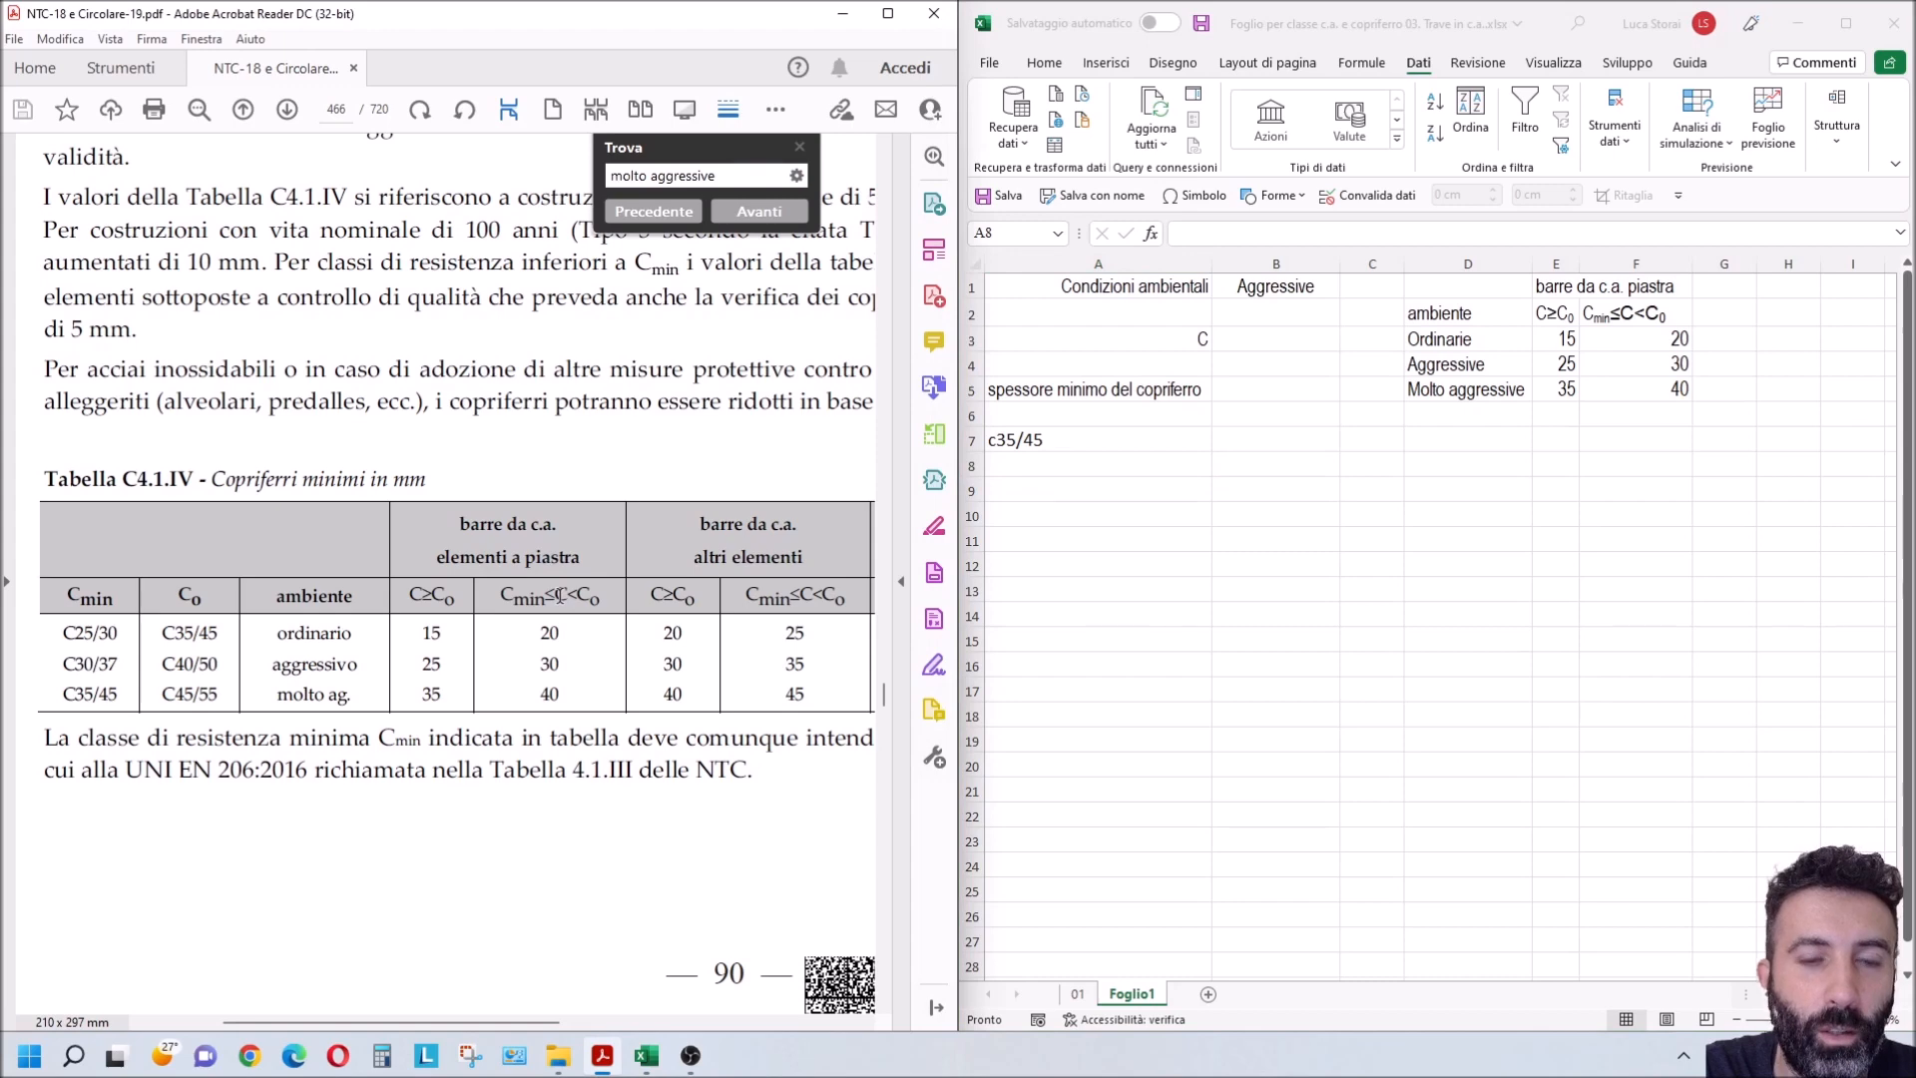
left_click_drag(561, 596, 571, 597)
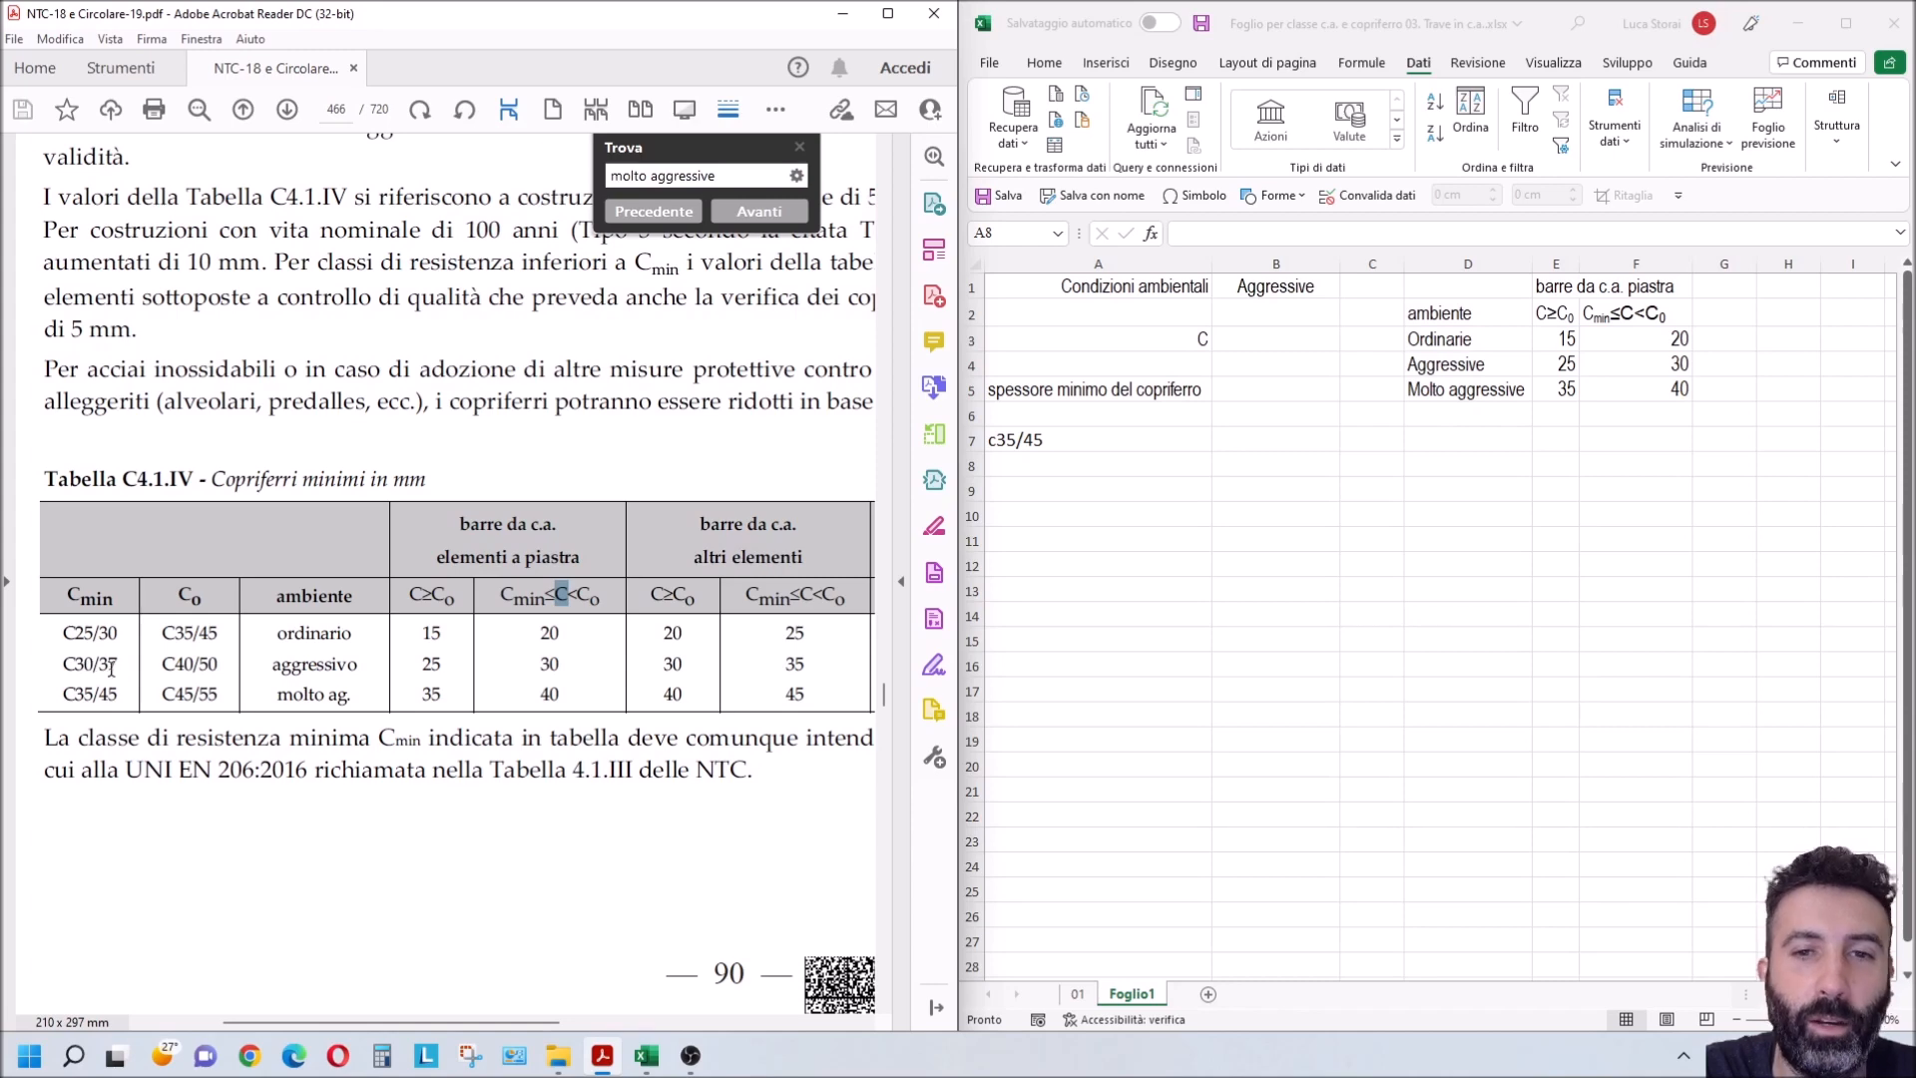
left_click_drag(503, 594, 609, 597)
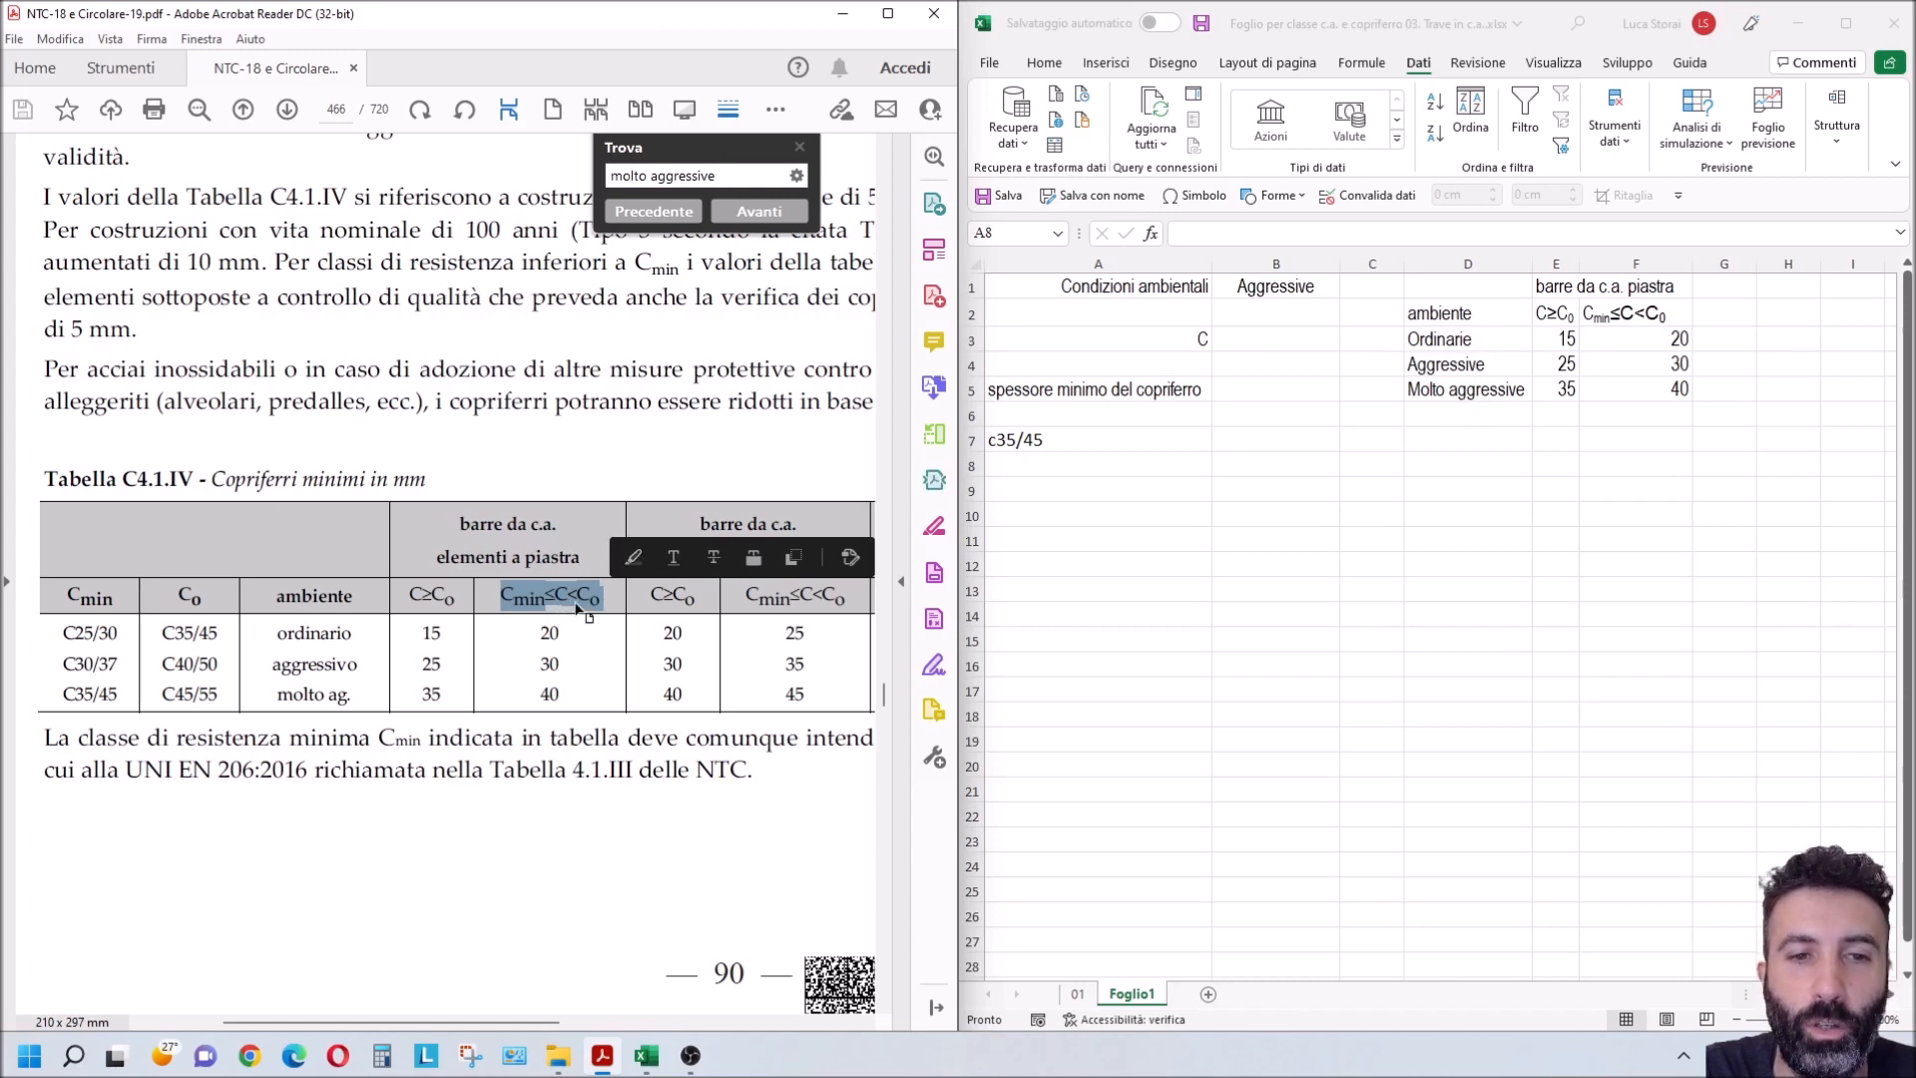
Step: Maximise the worksheet and apply Elenco data validation to B3 with the concrete class headers in E2:F2 as its source
double_click(1257, 344)
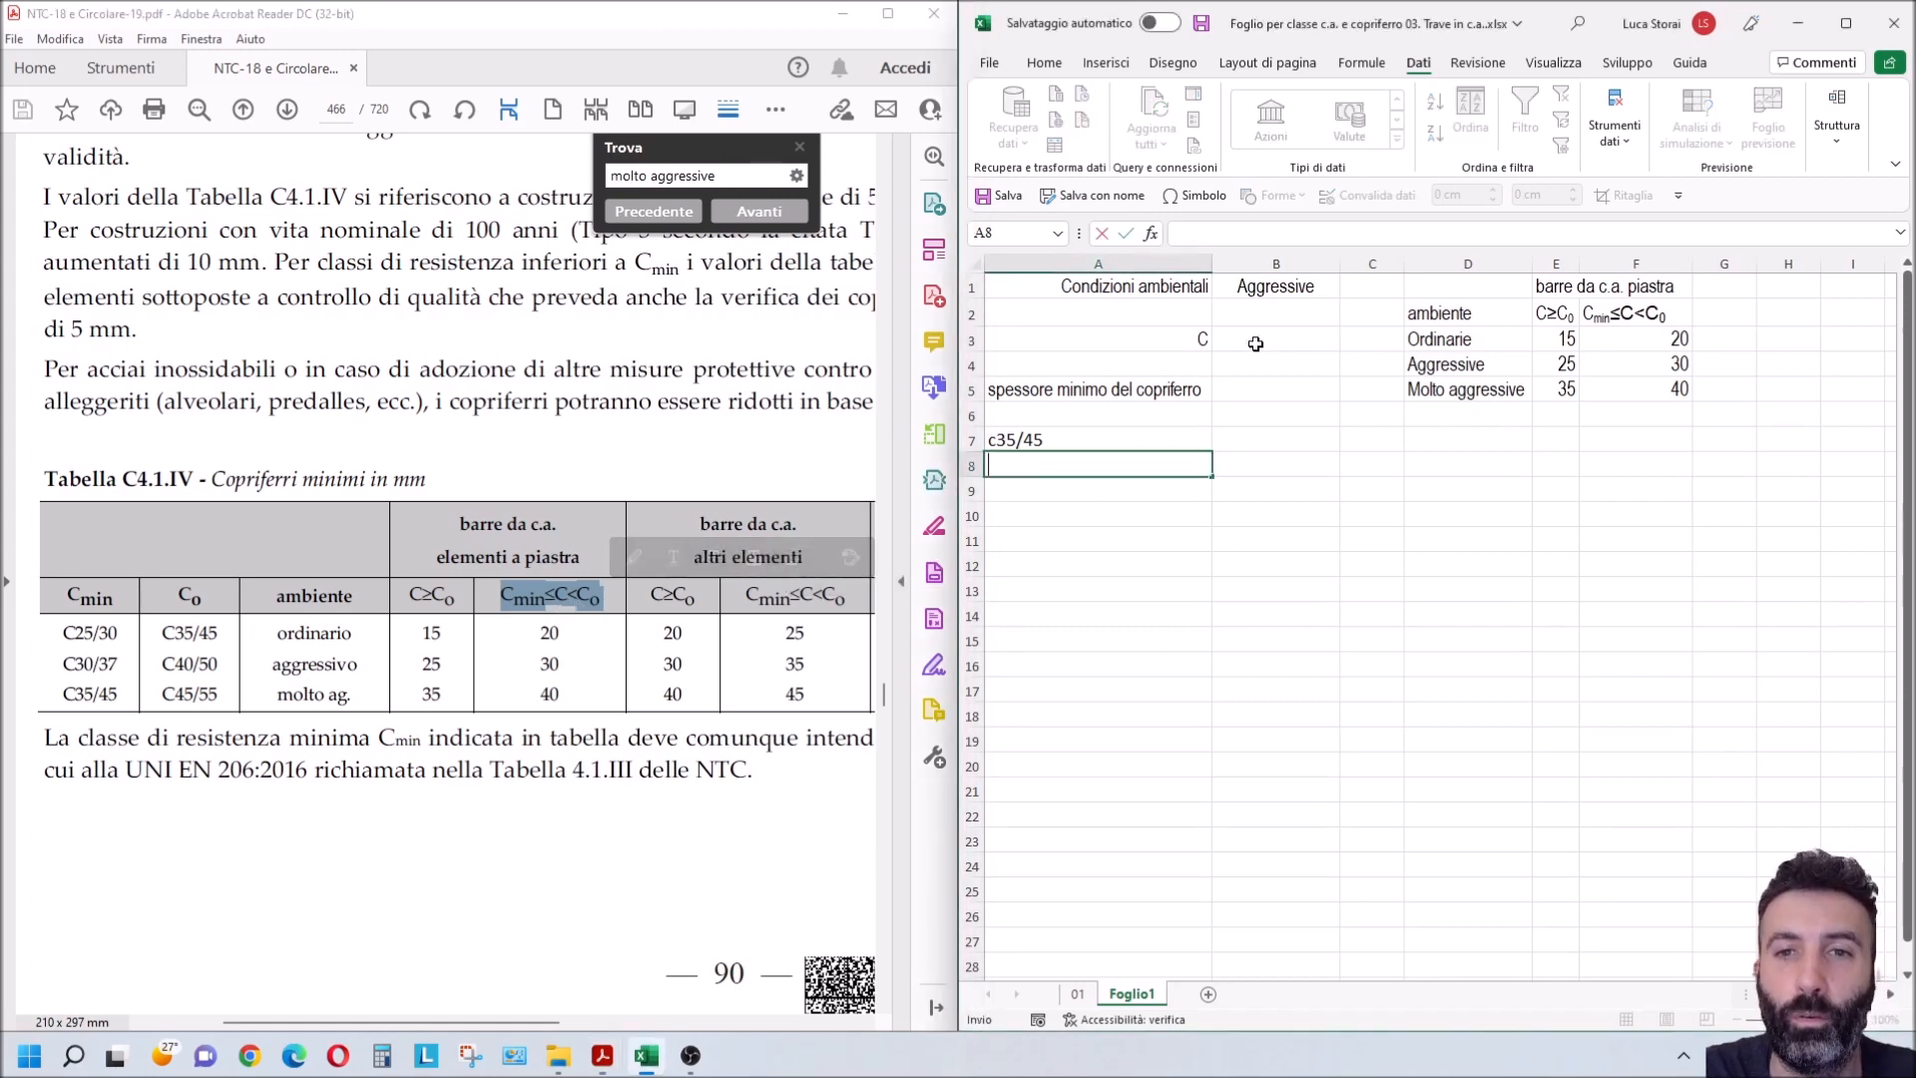
left_click(1257, 344)
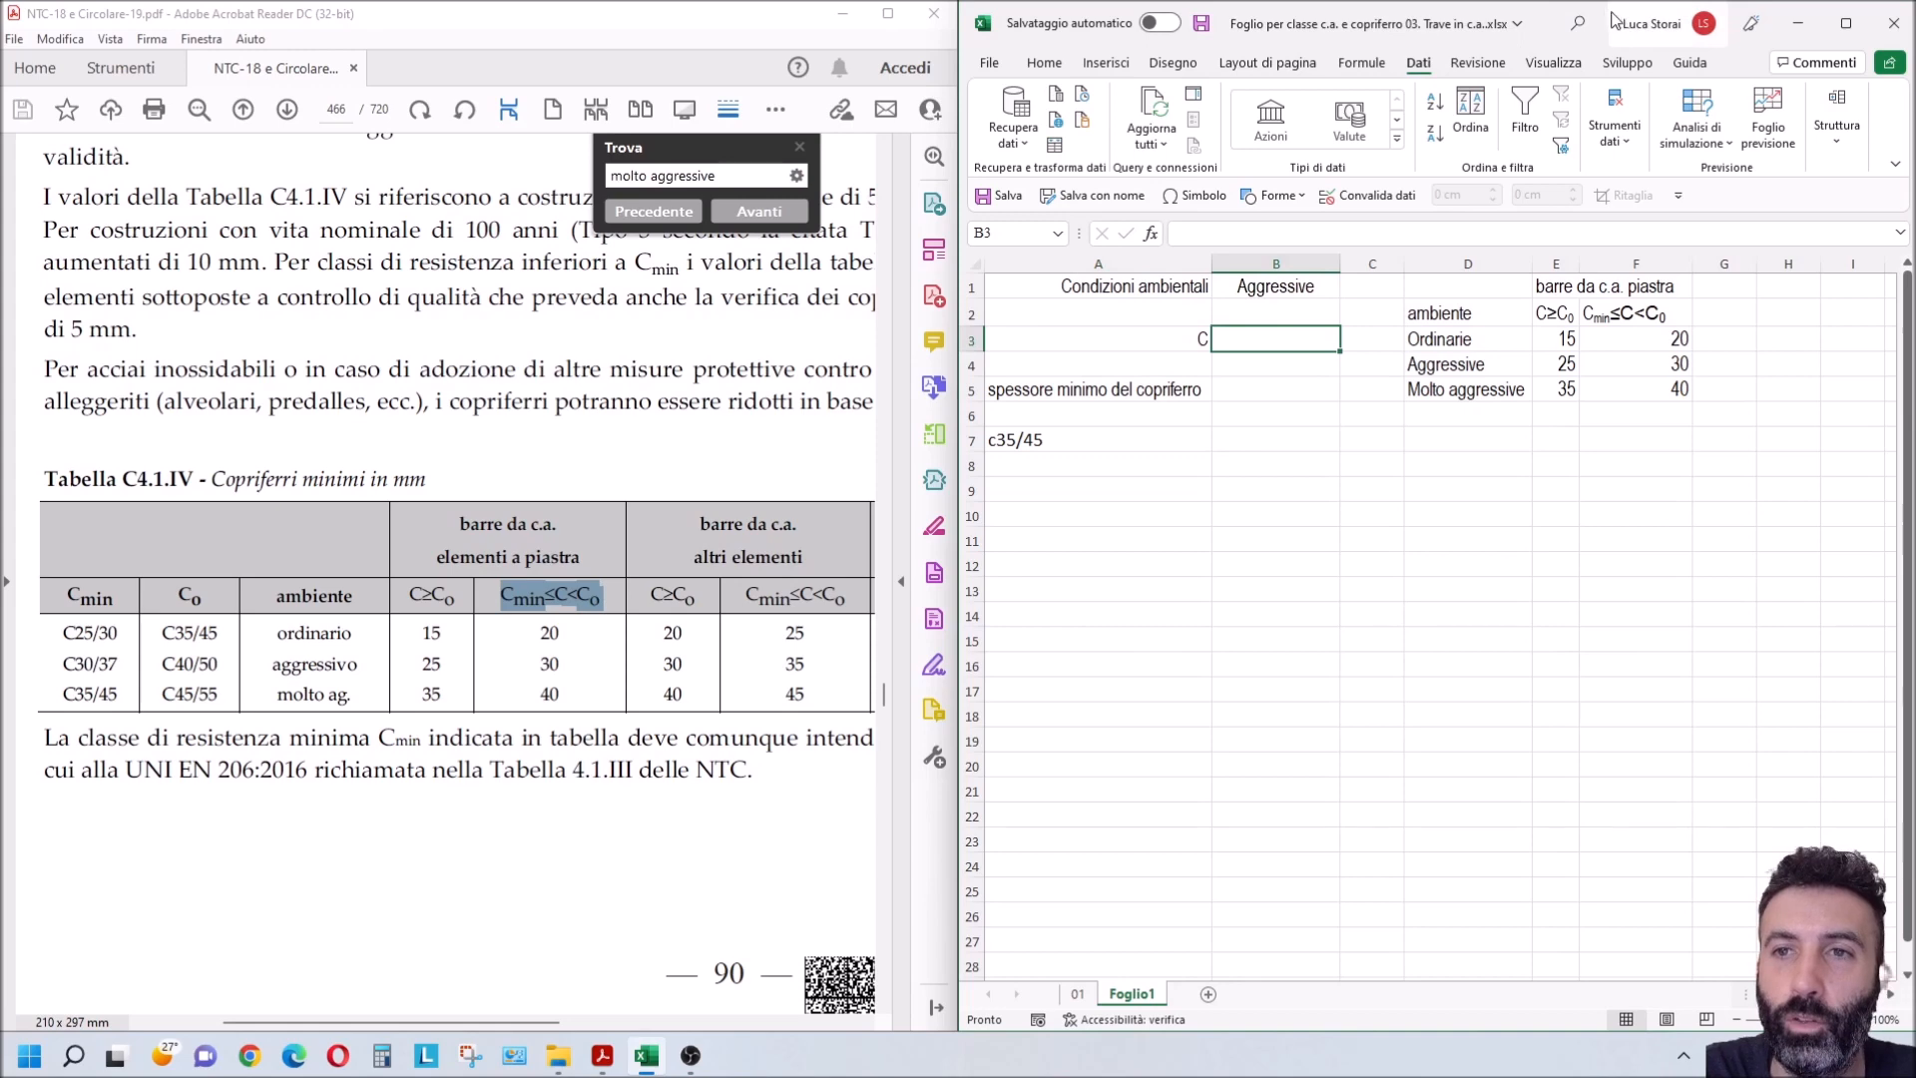
double_click(1562, 20)
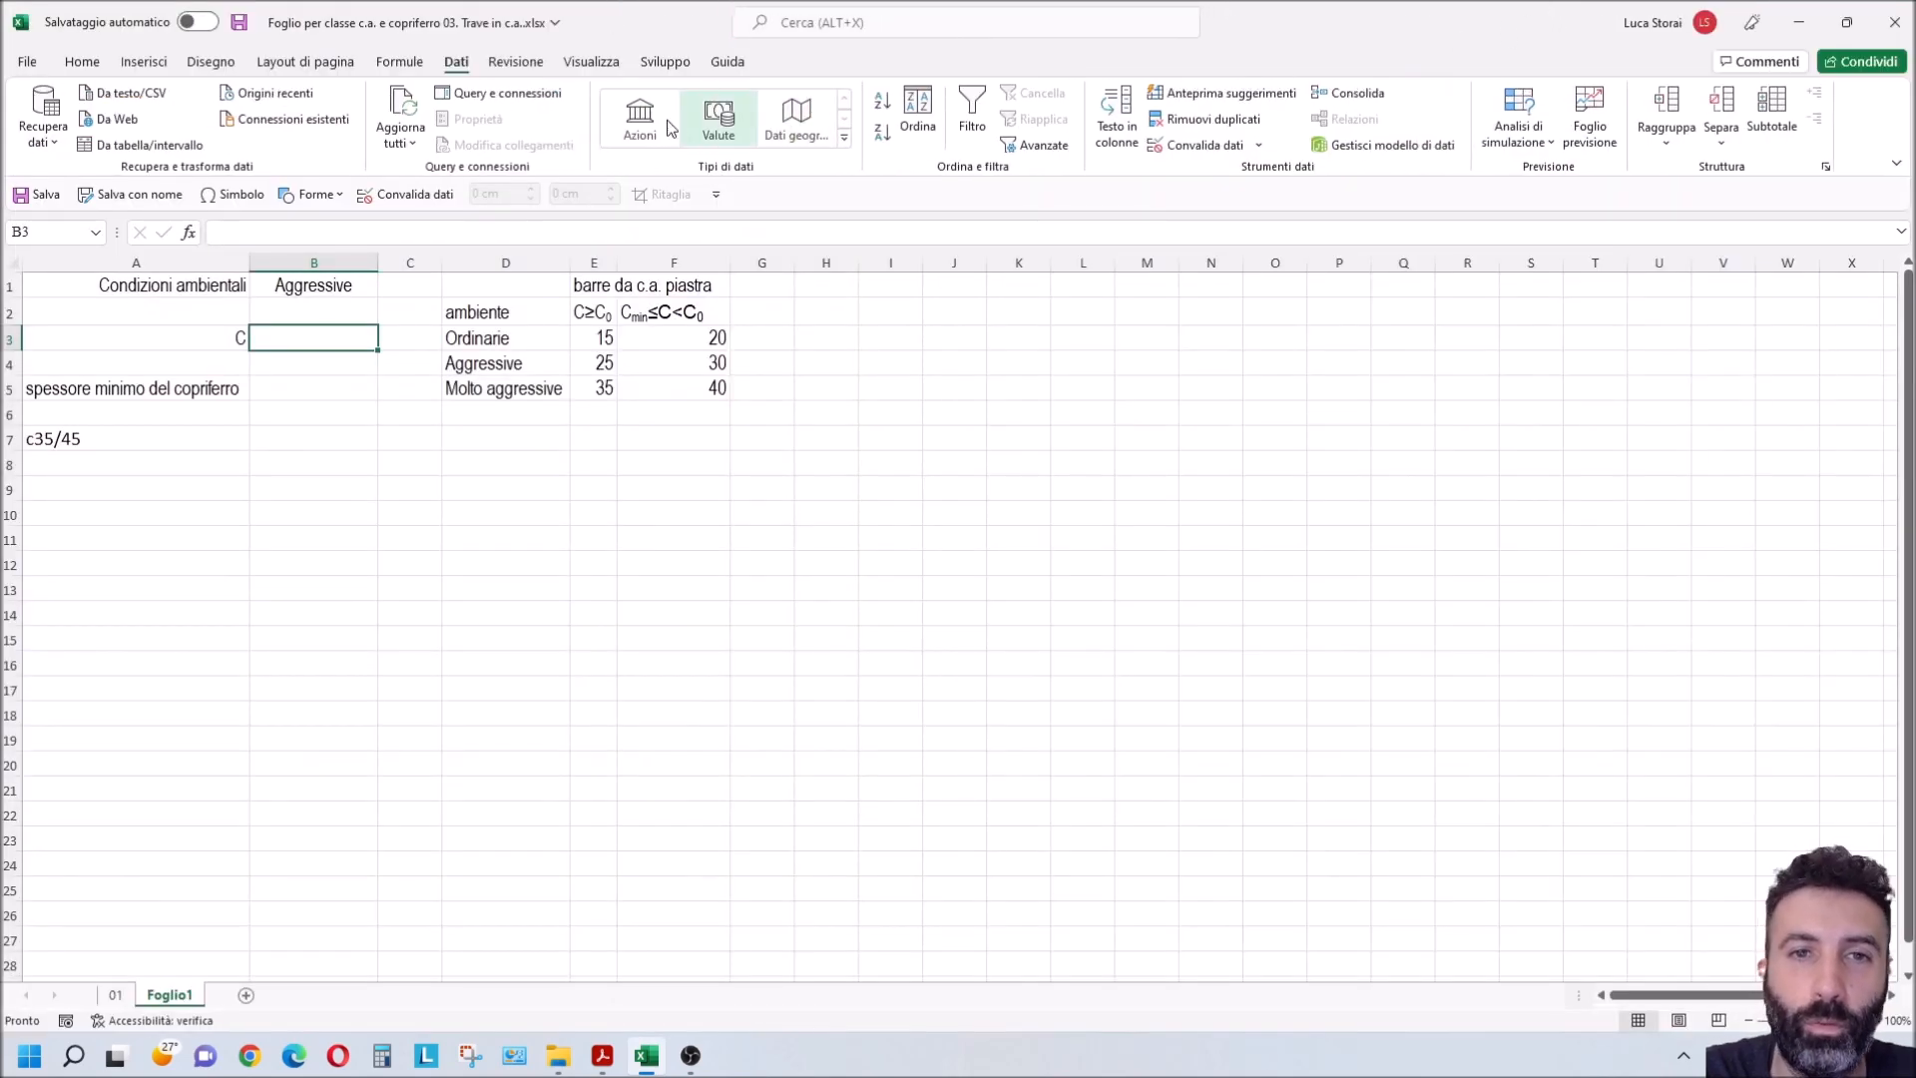
left_click(1219, 149)
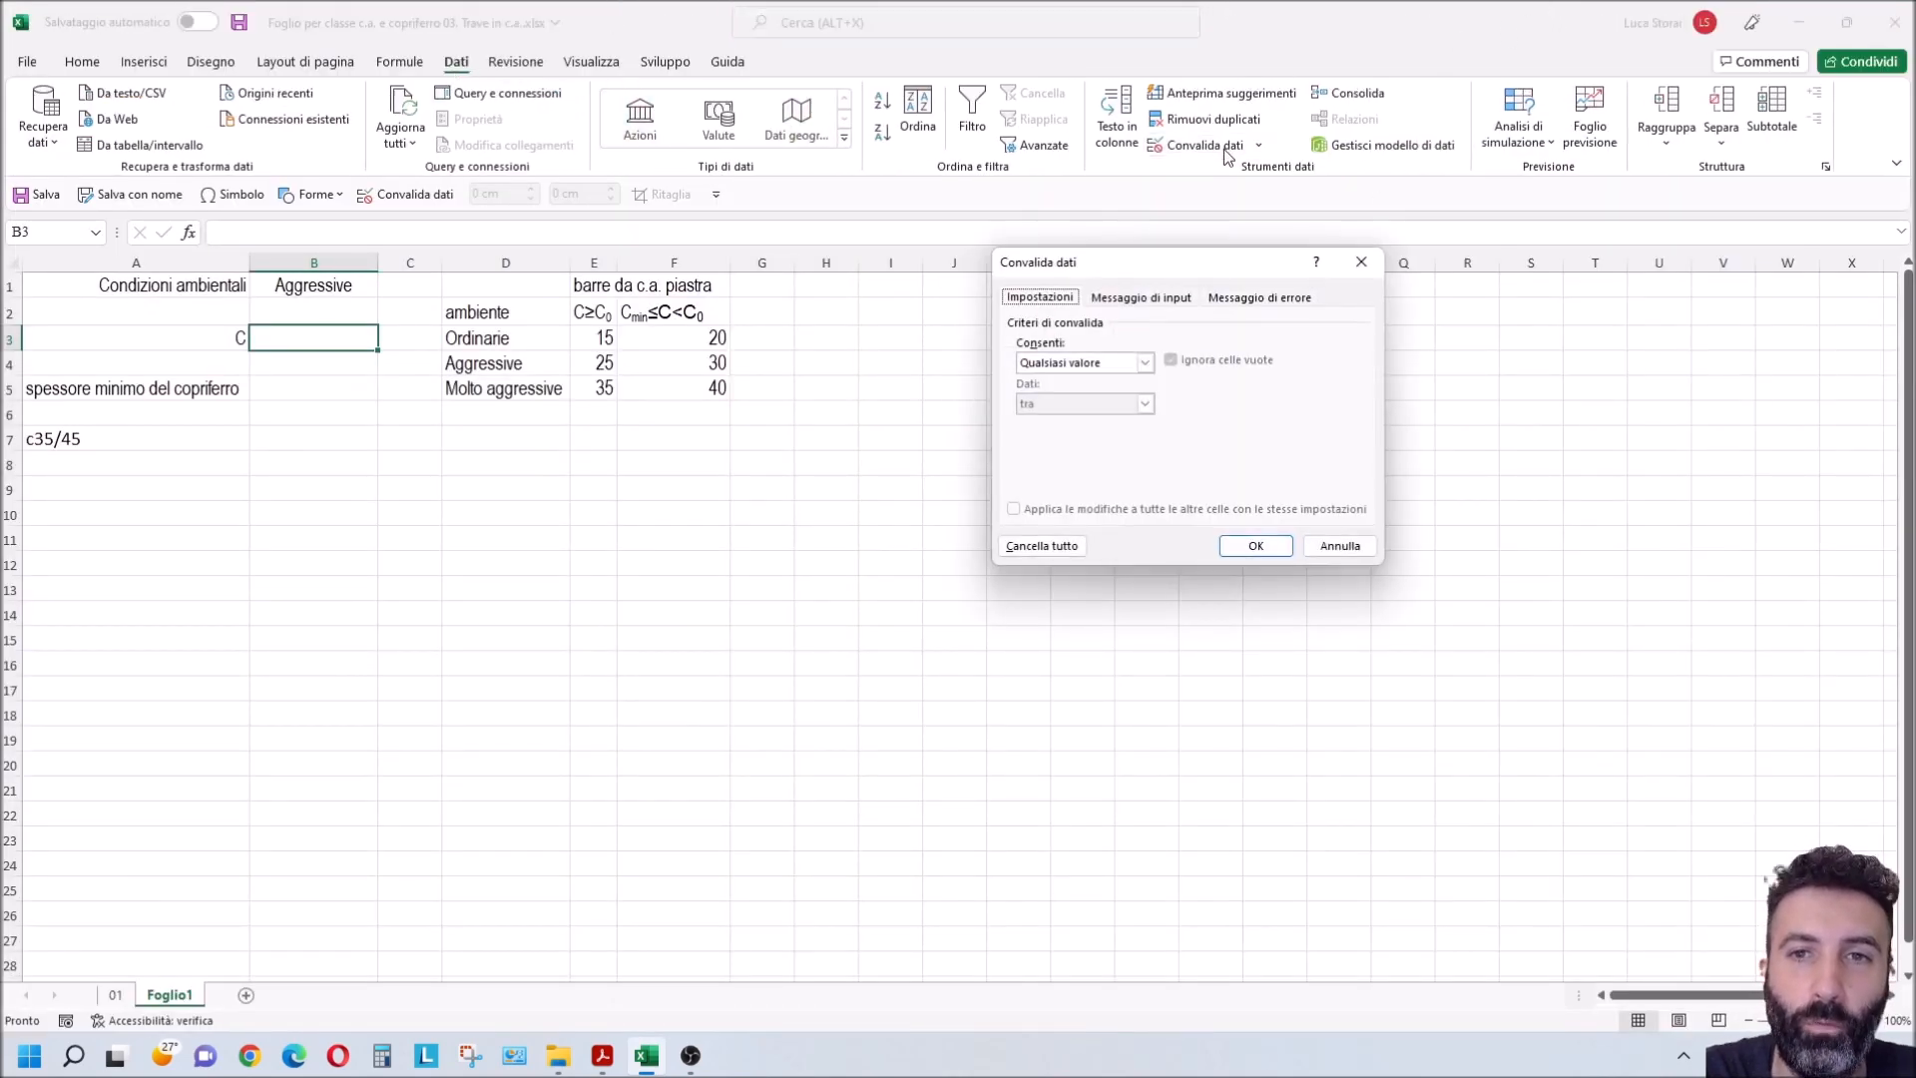
left_click(1087, 363)
left_click(1078, 420)
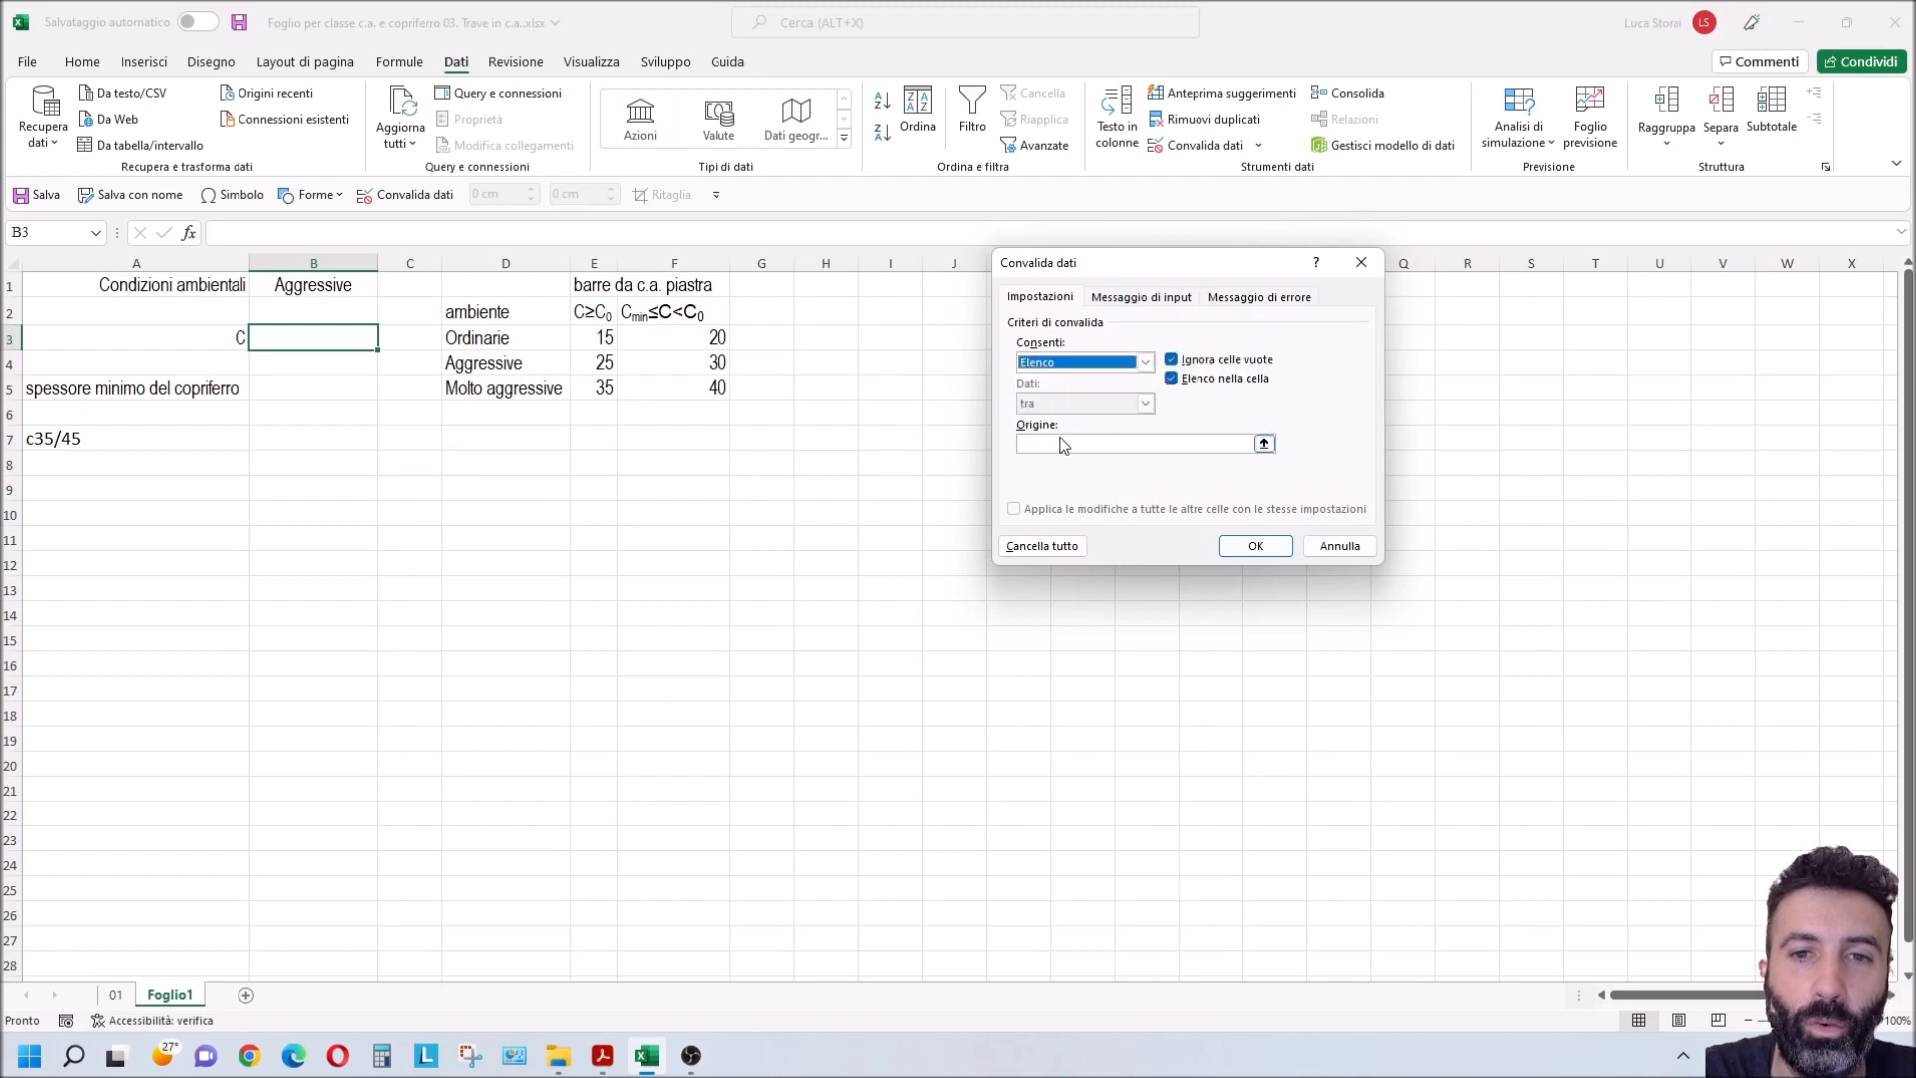
left_click(1265, 443)
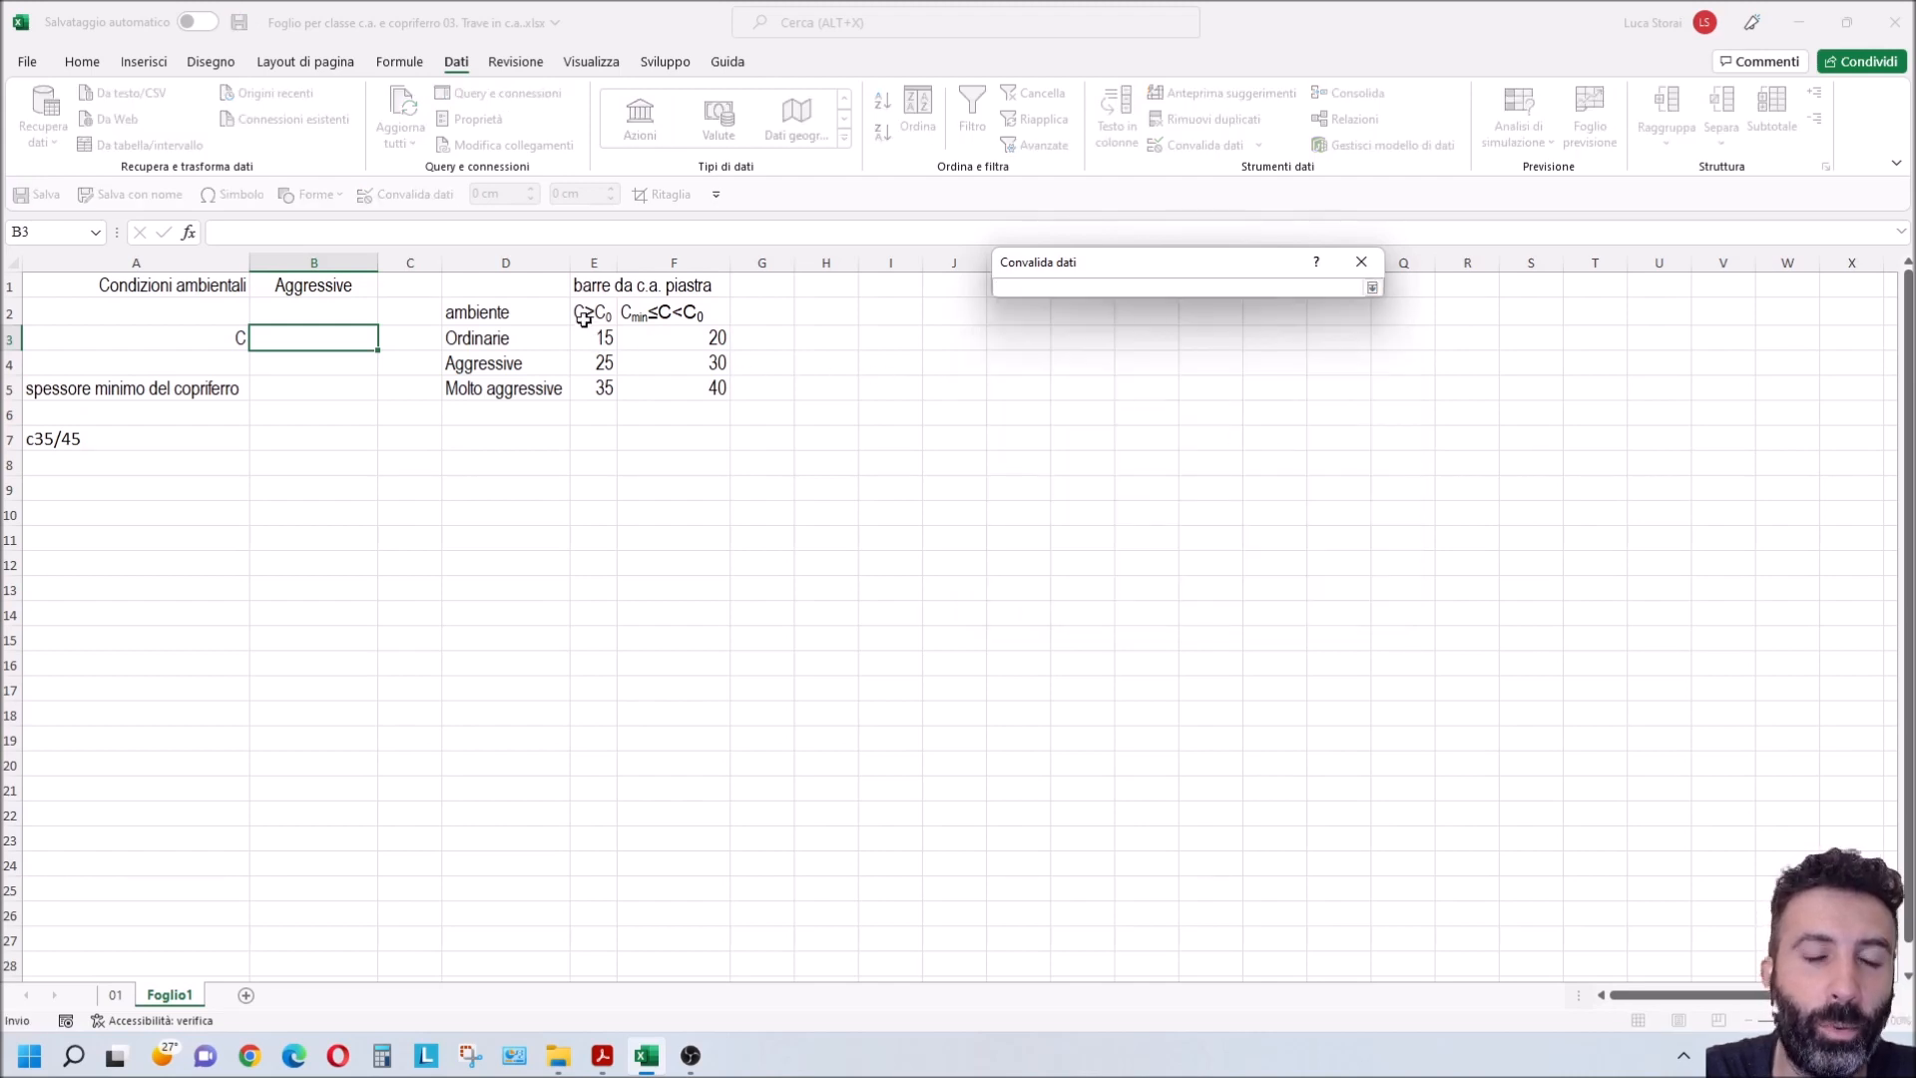
left_click_drag(584, 318, 703, 315)
key("Return")
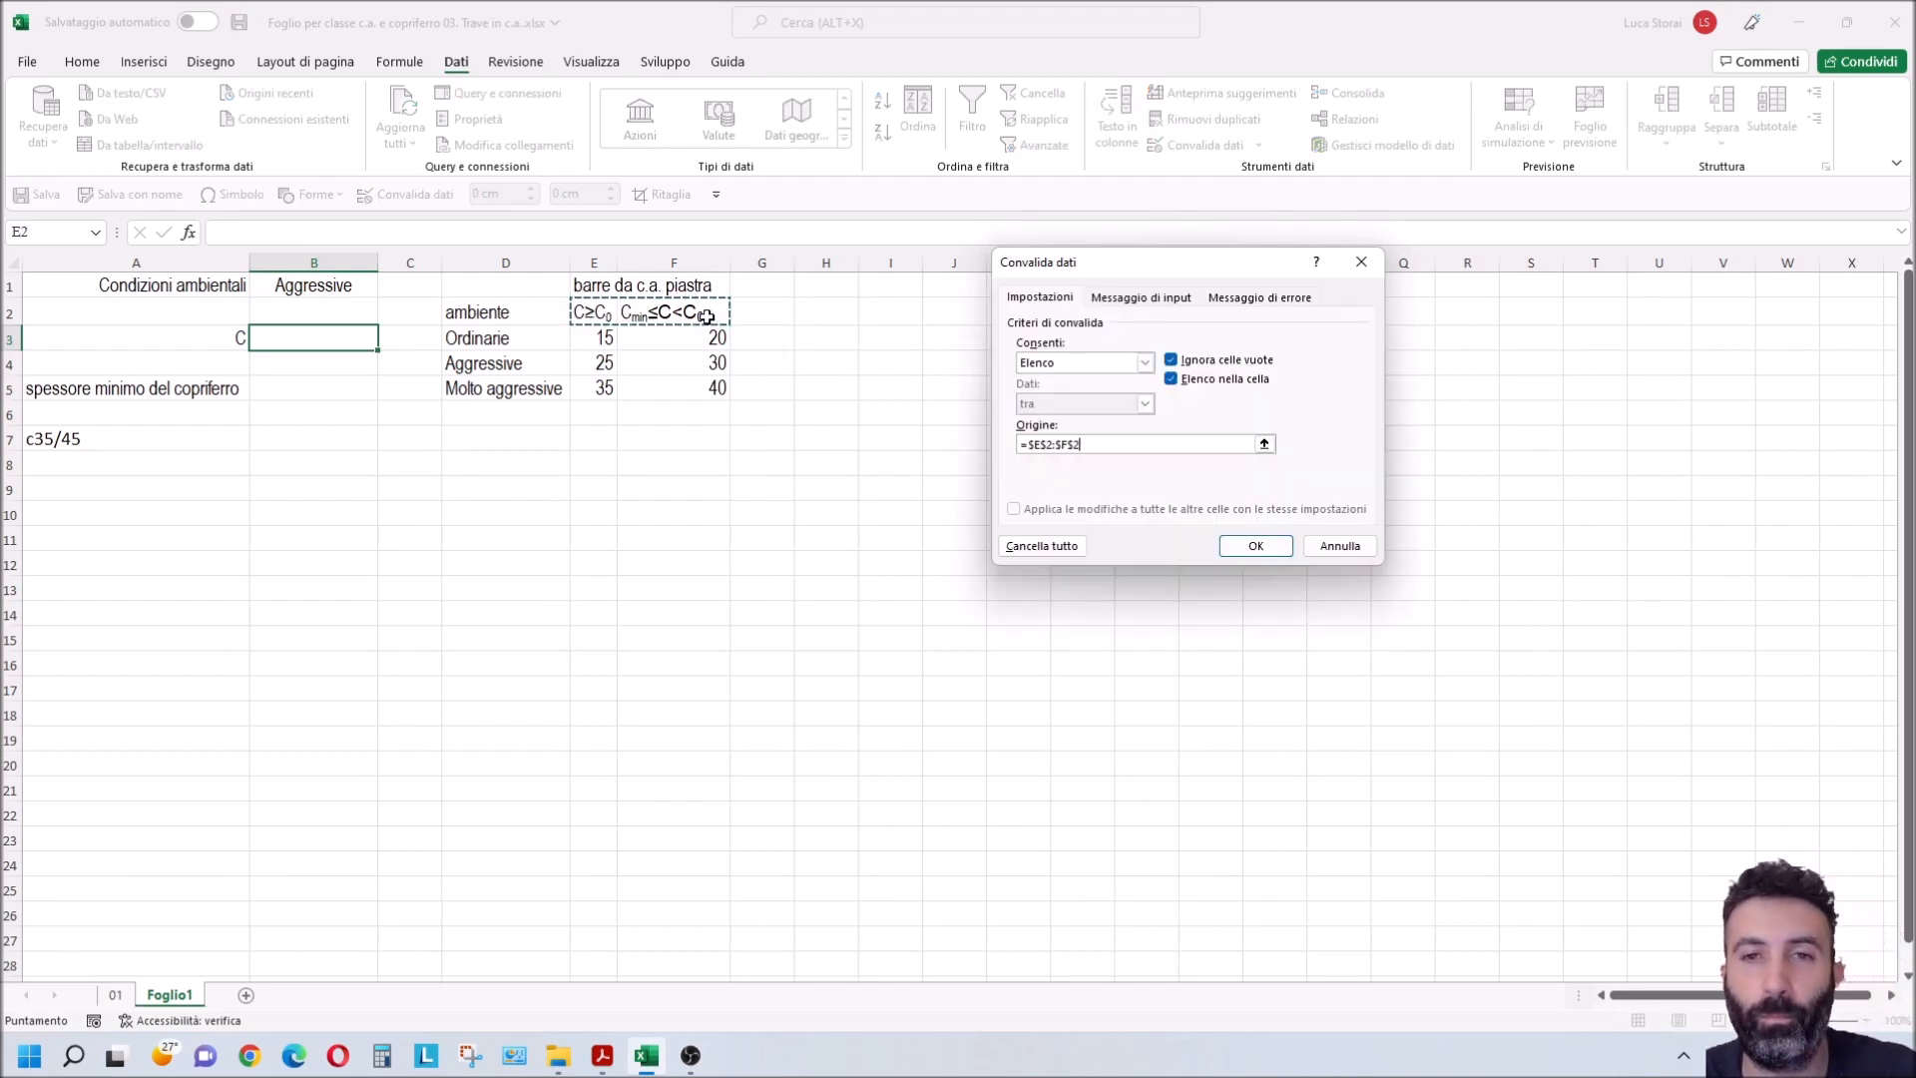
left_click(1255, 545)
Step: Choose Cmin≤C<C0 as the concrete class condition from the list in B3
left_click(389, 344)
left_click(345, 365)
left_click(370, 477)
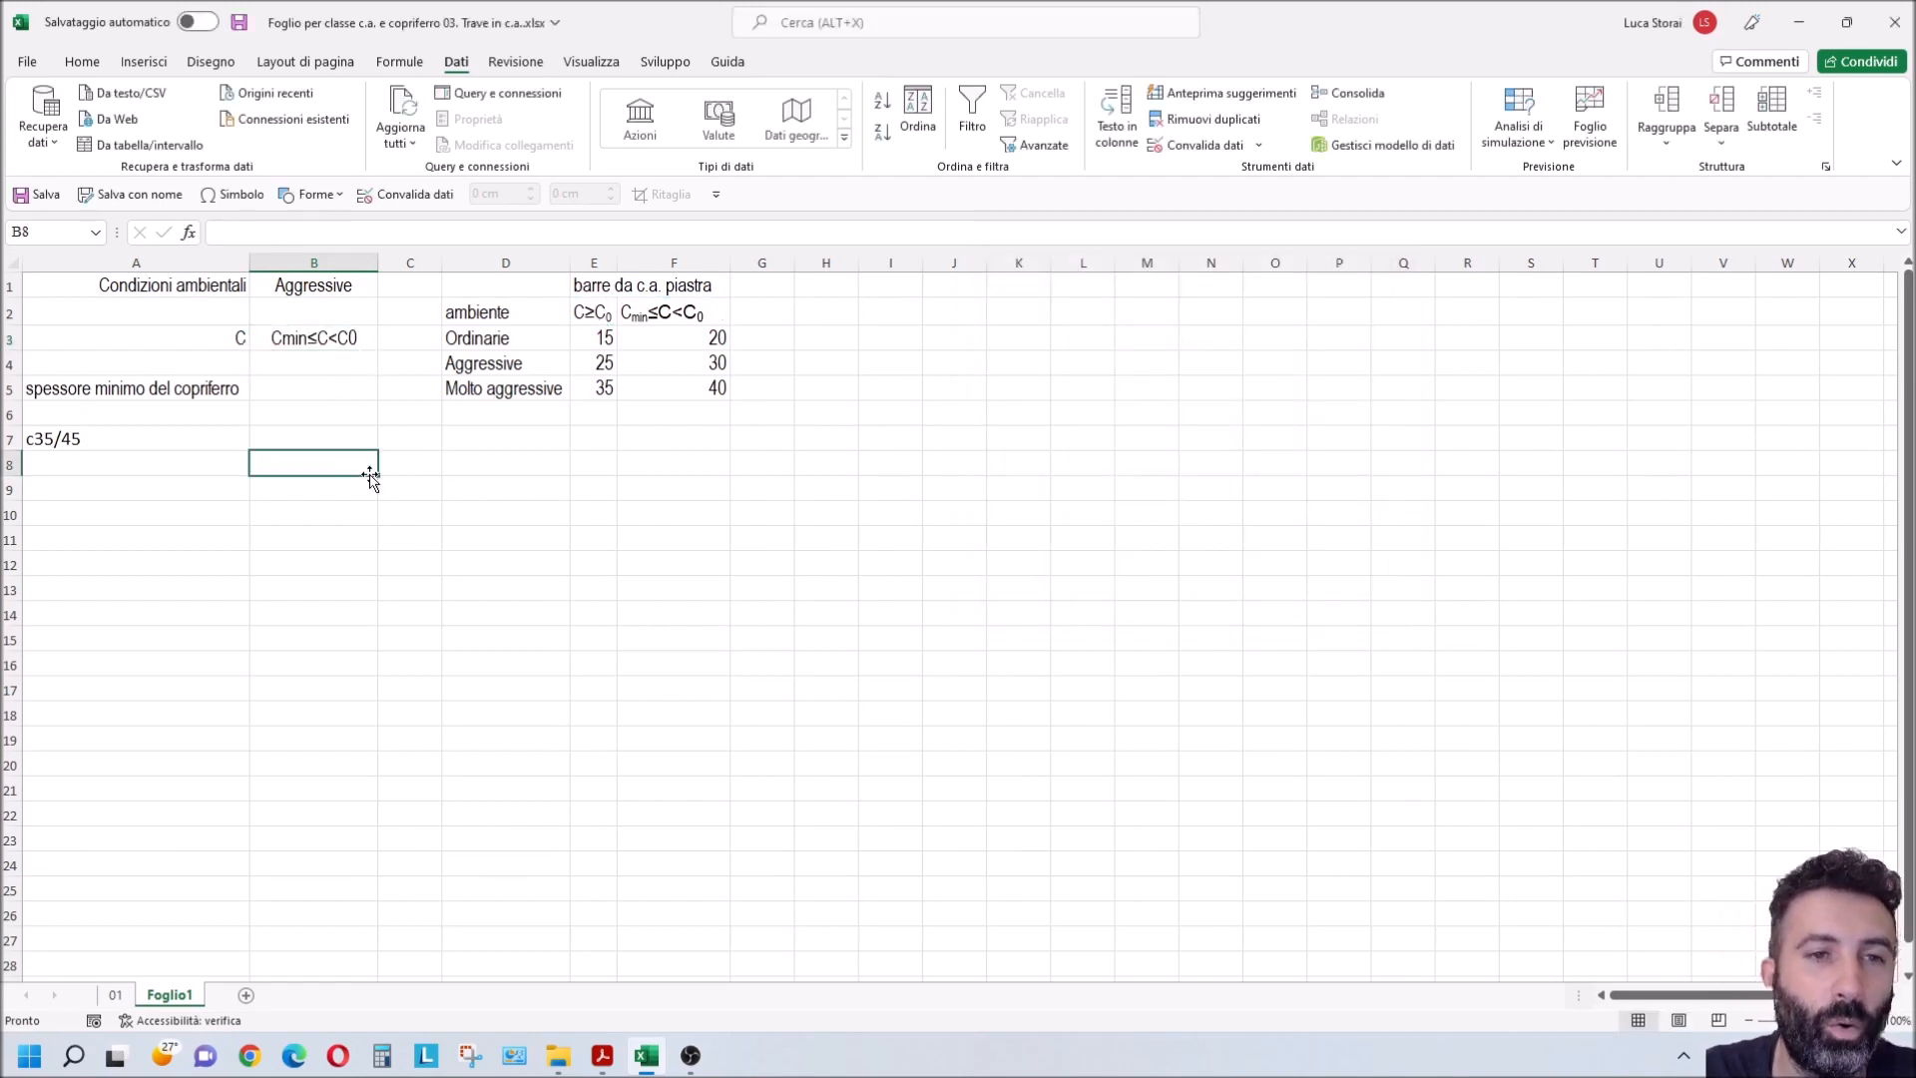
Step: Begin an INDICE formula in B5 for the minimum cover, using the cover values in E3:F5 as its matrix
left_click(296, 395)
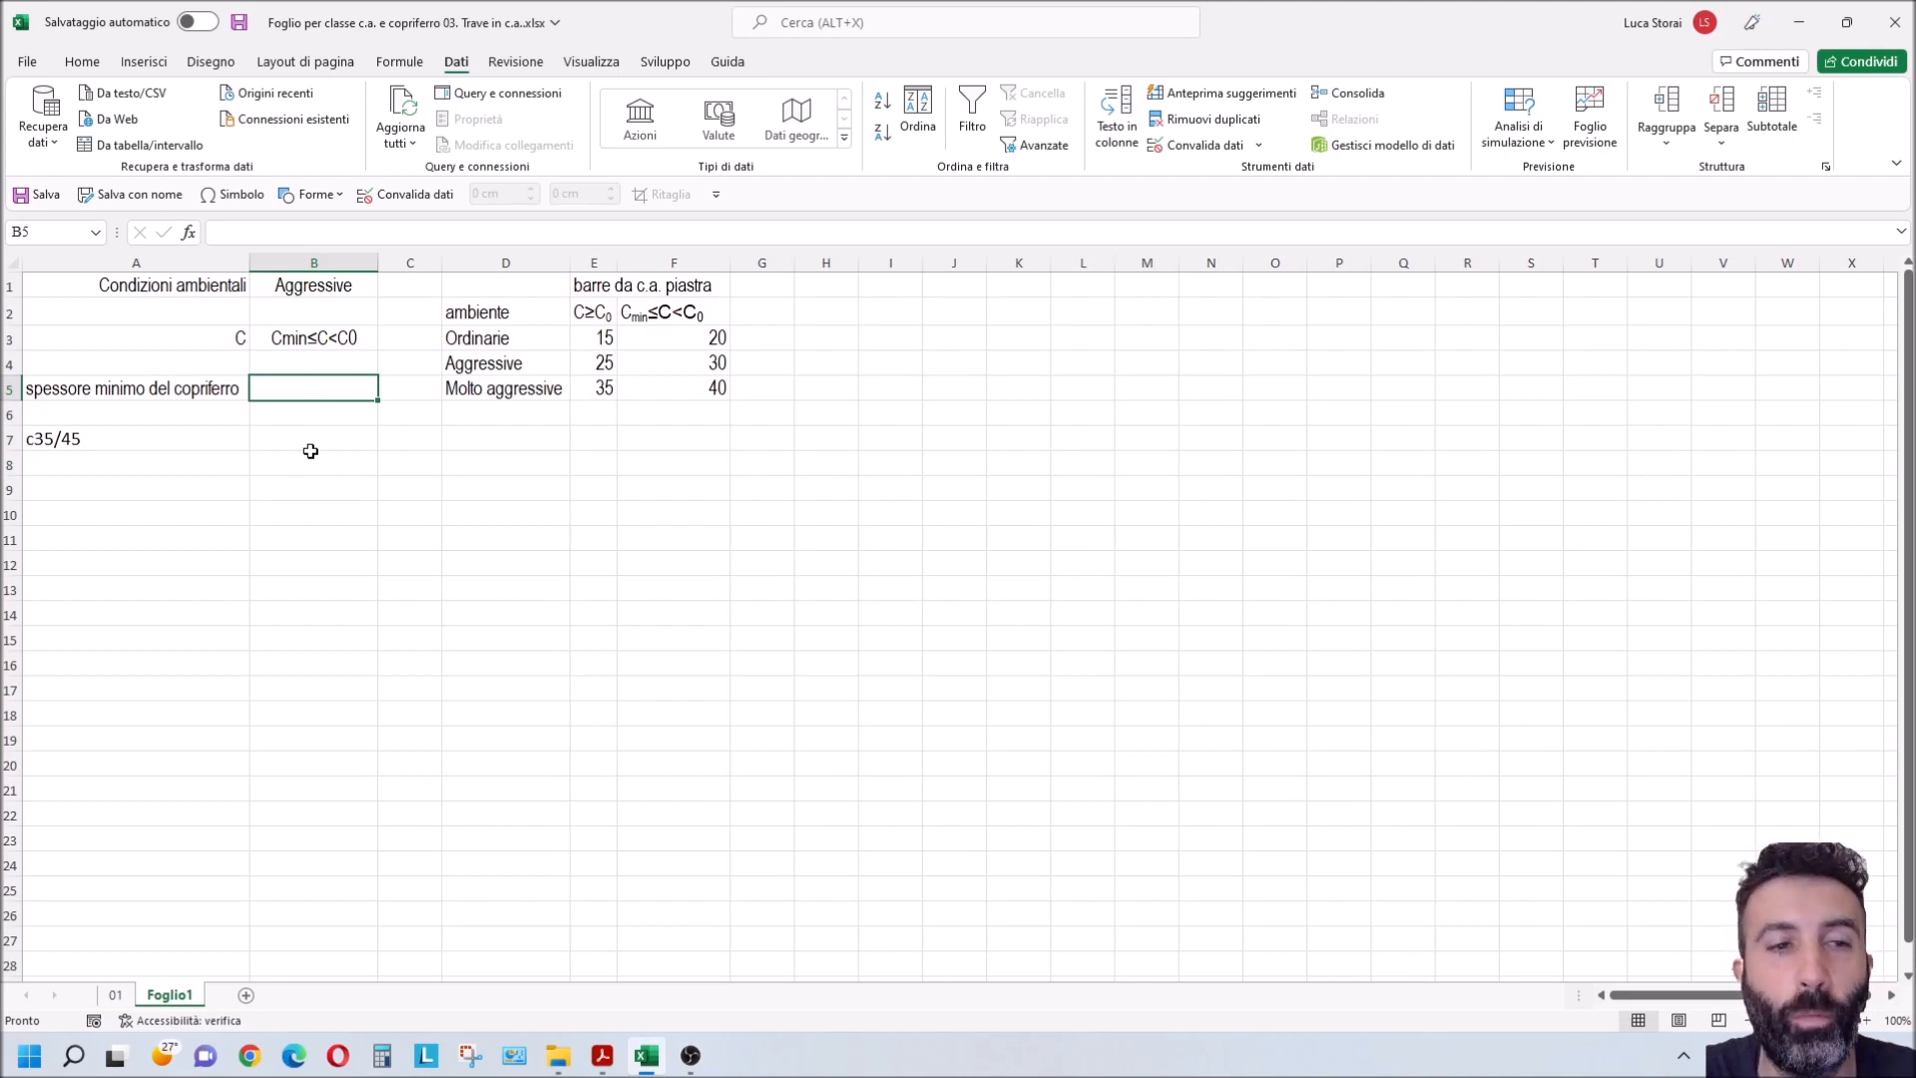
type("=")
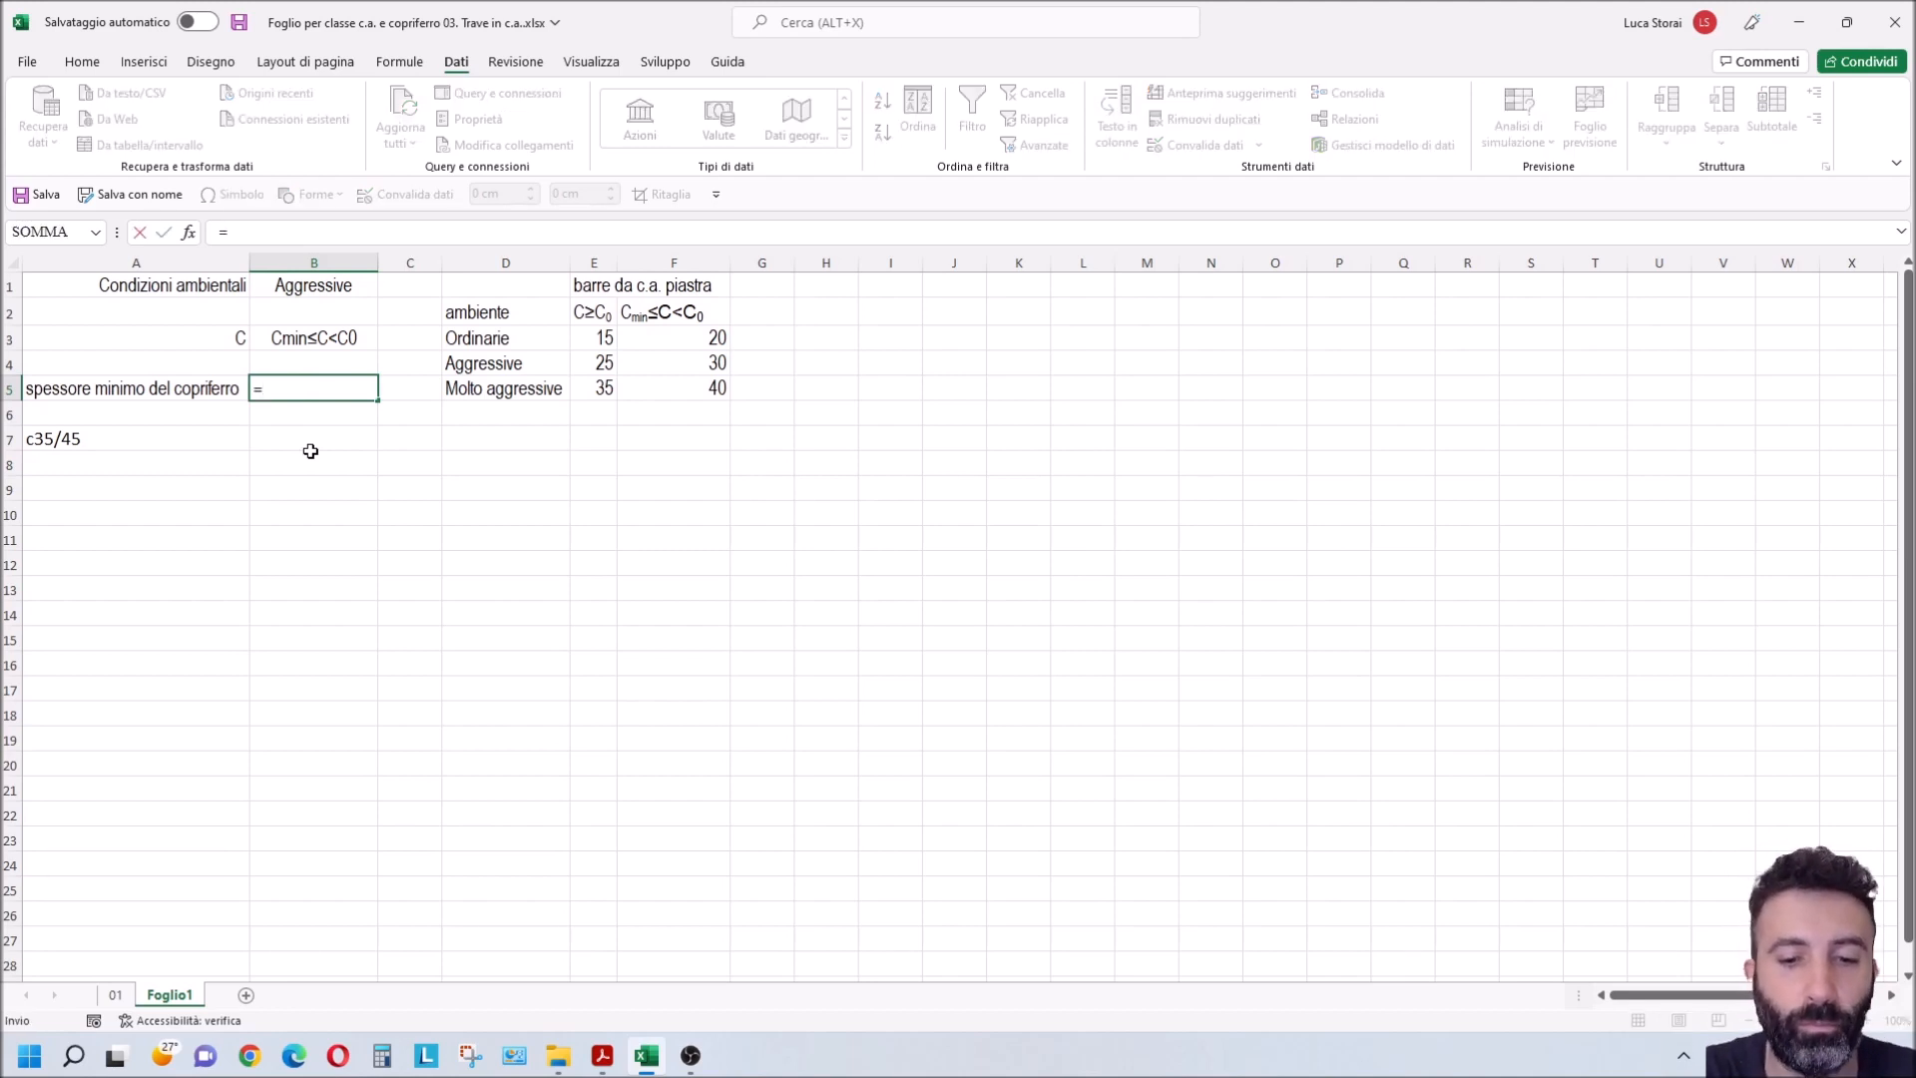
type("indice")
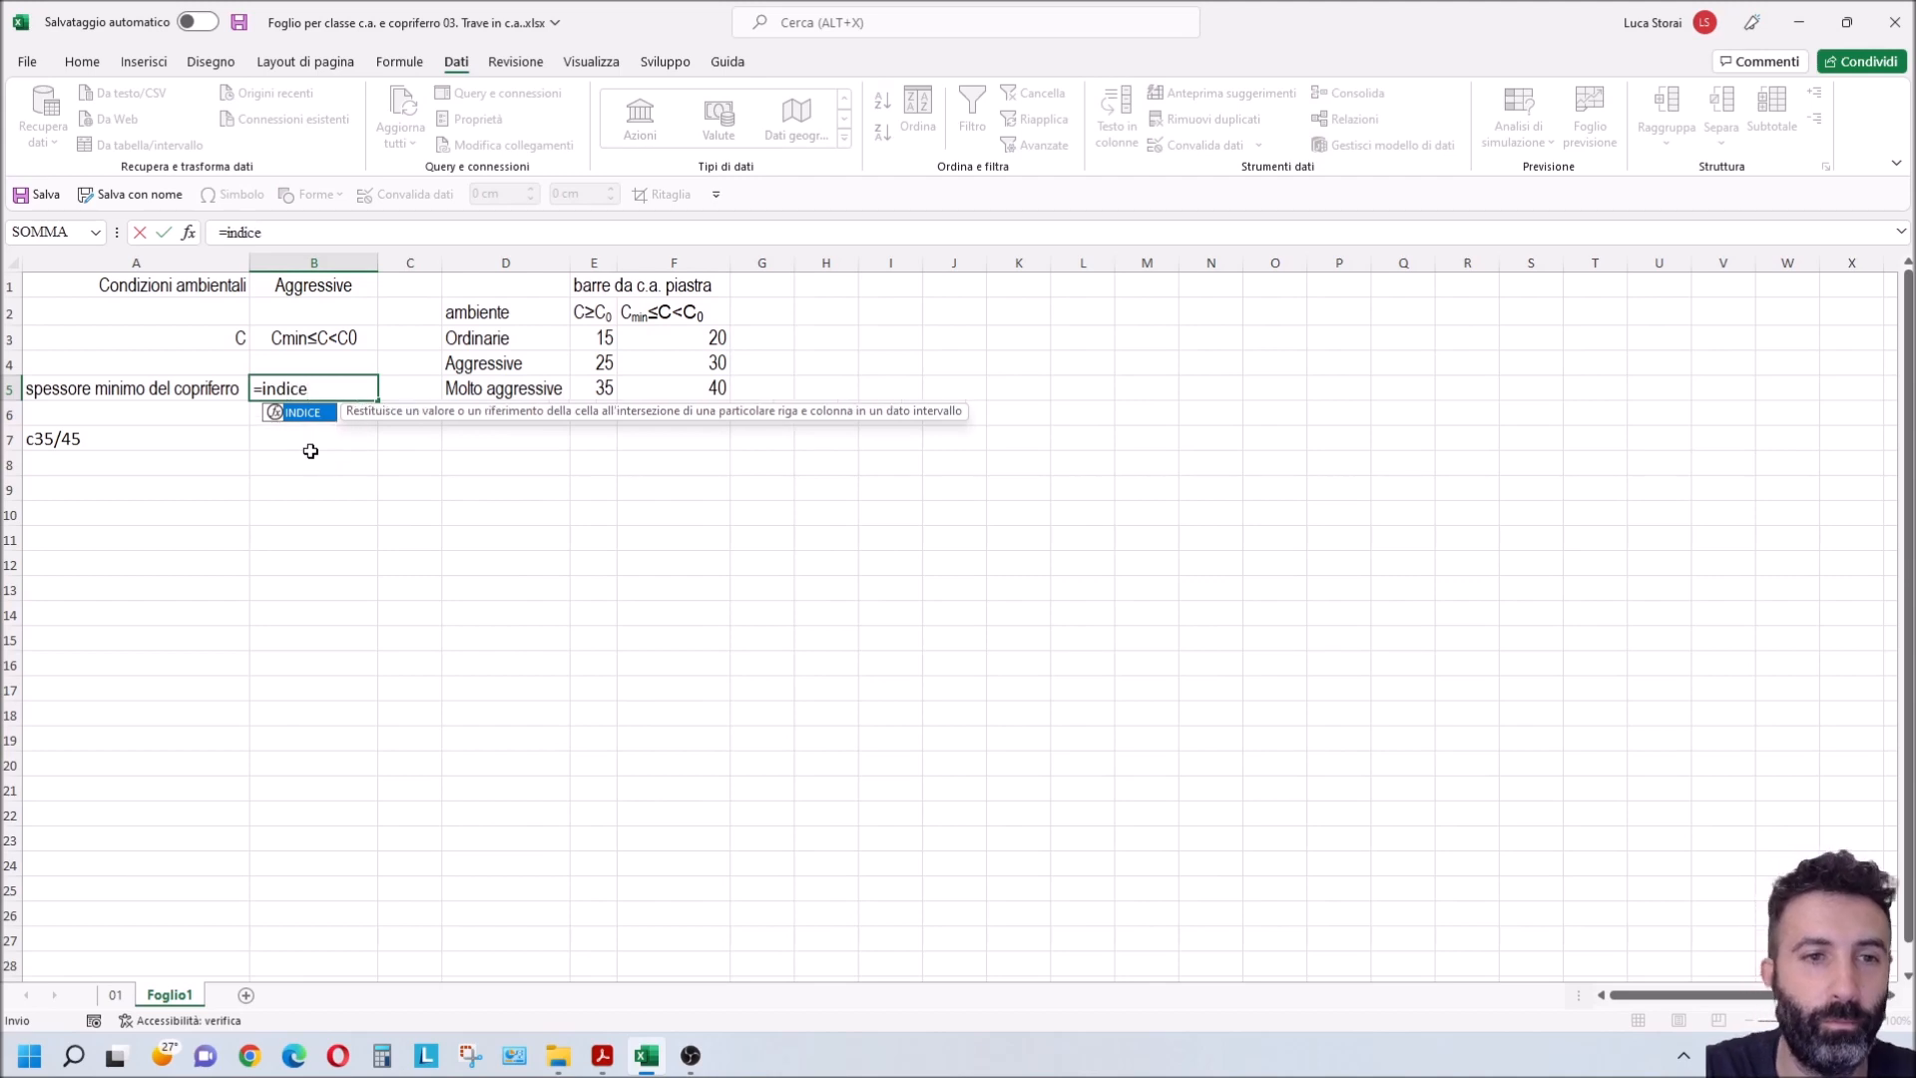
key("Tab")
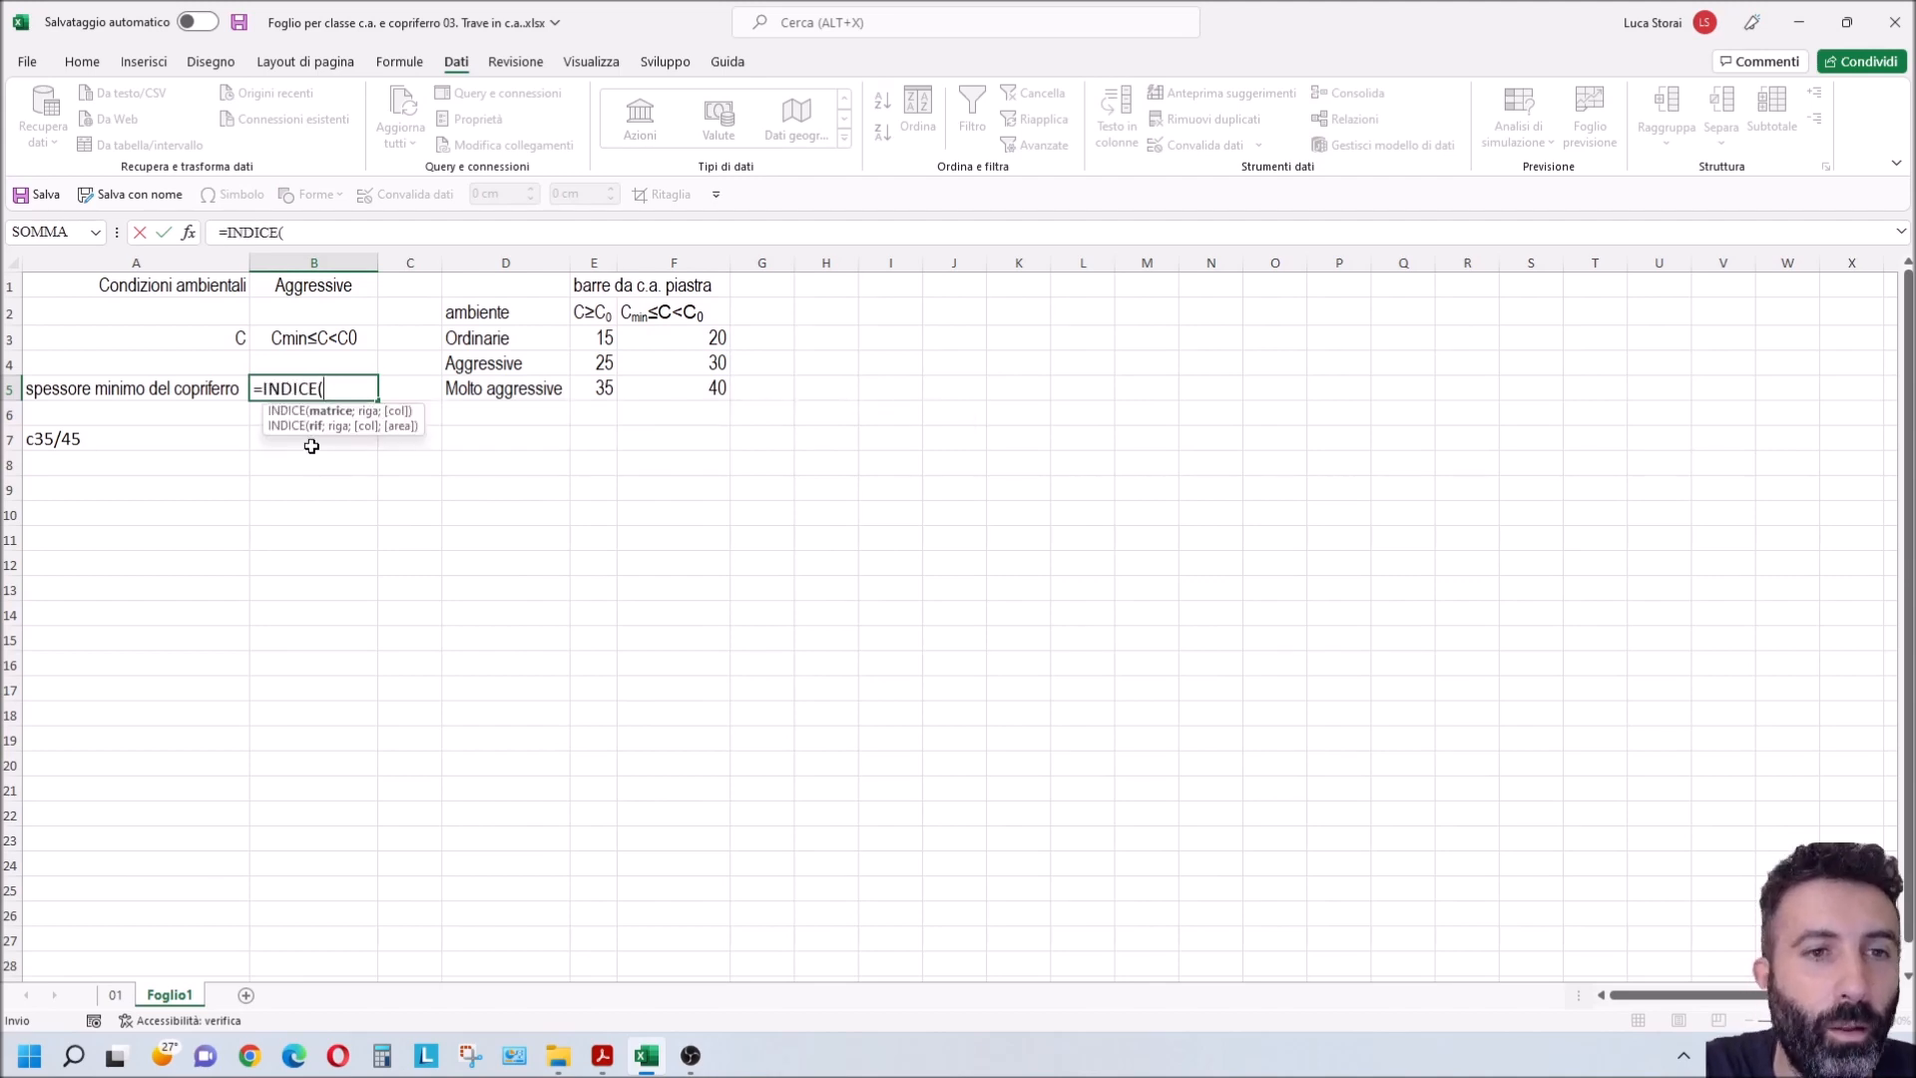
left_click_drag(588, 342, 664, 384)
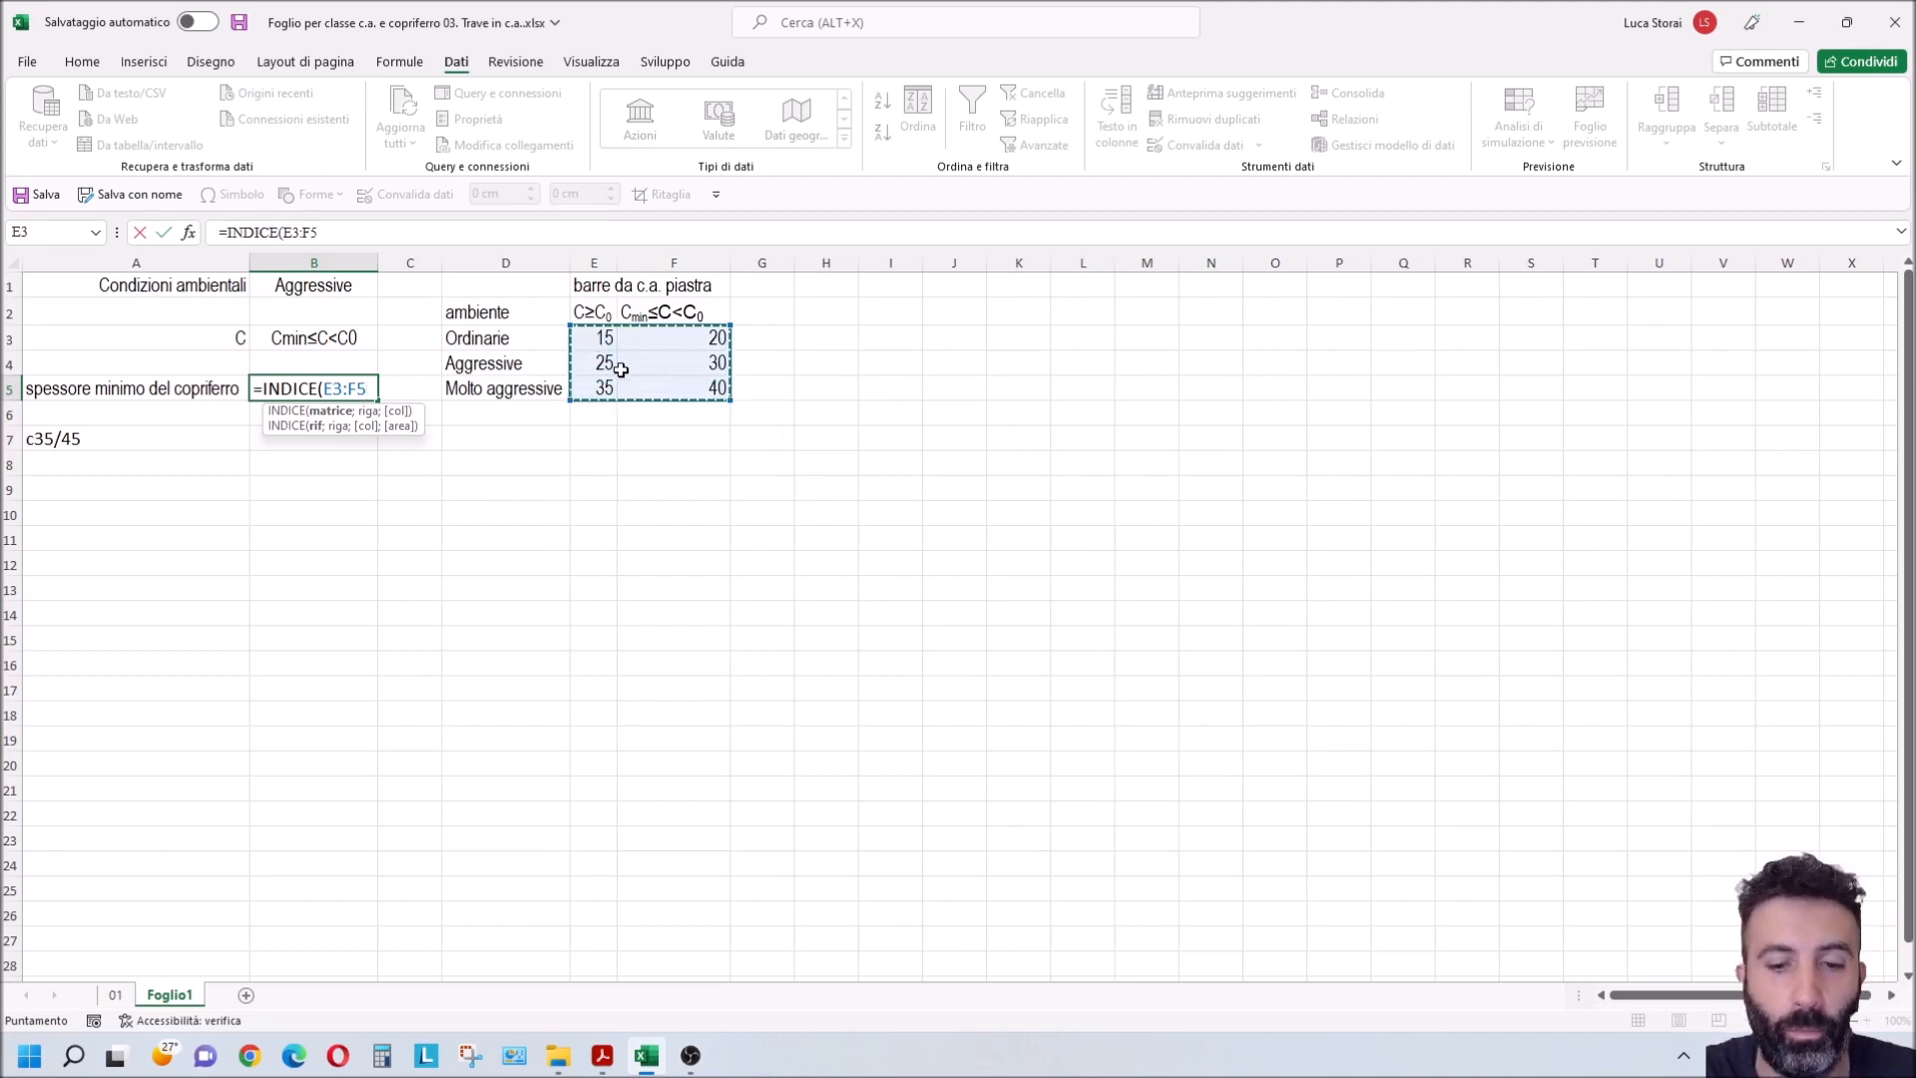
type(";")
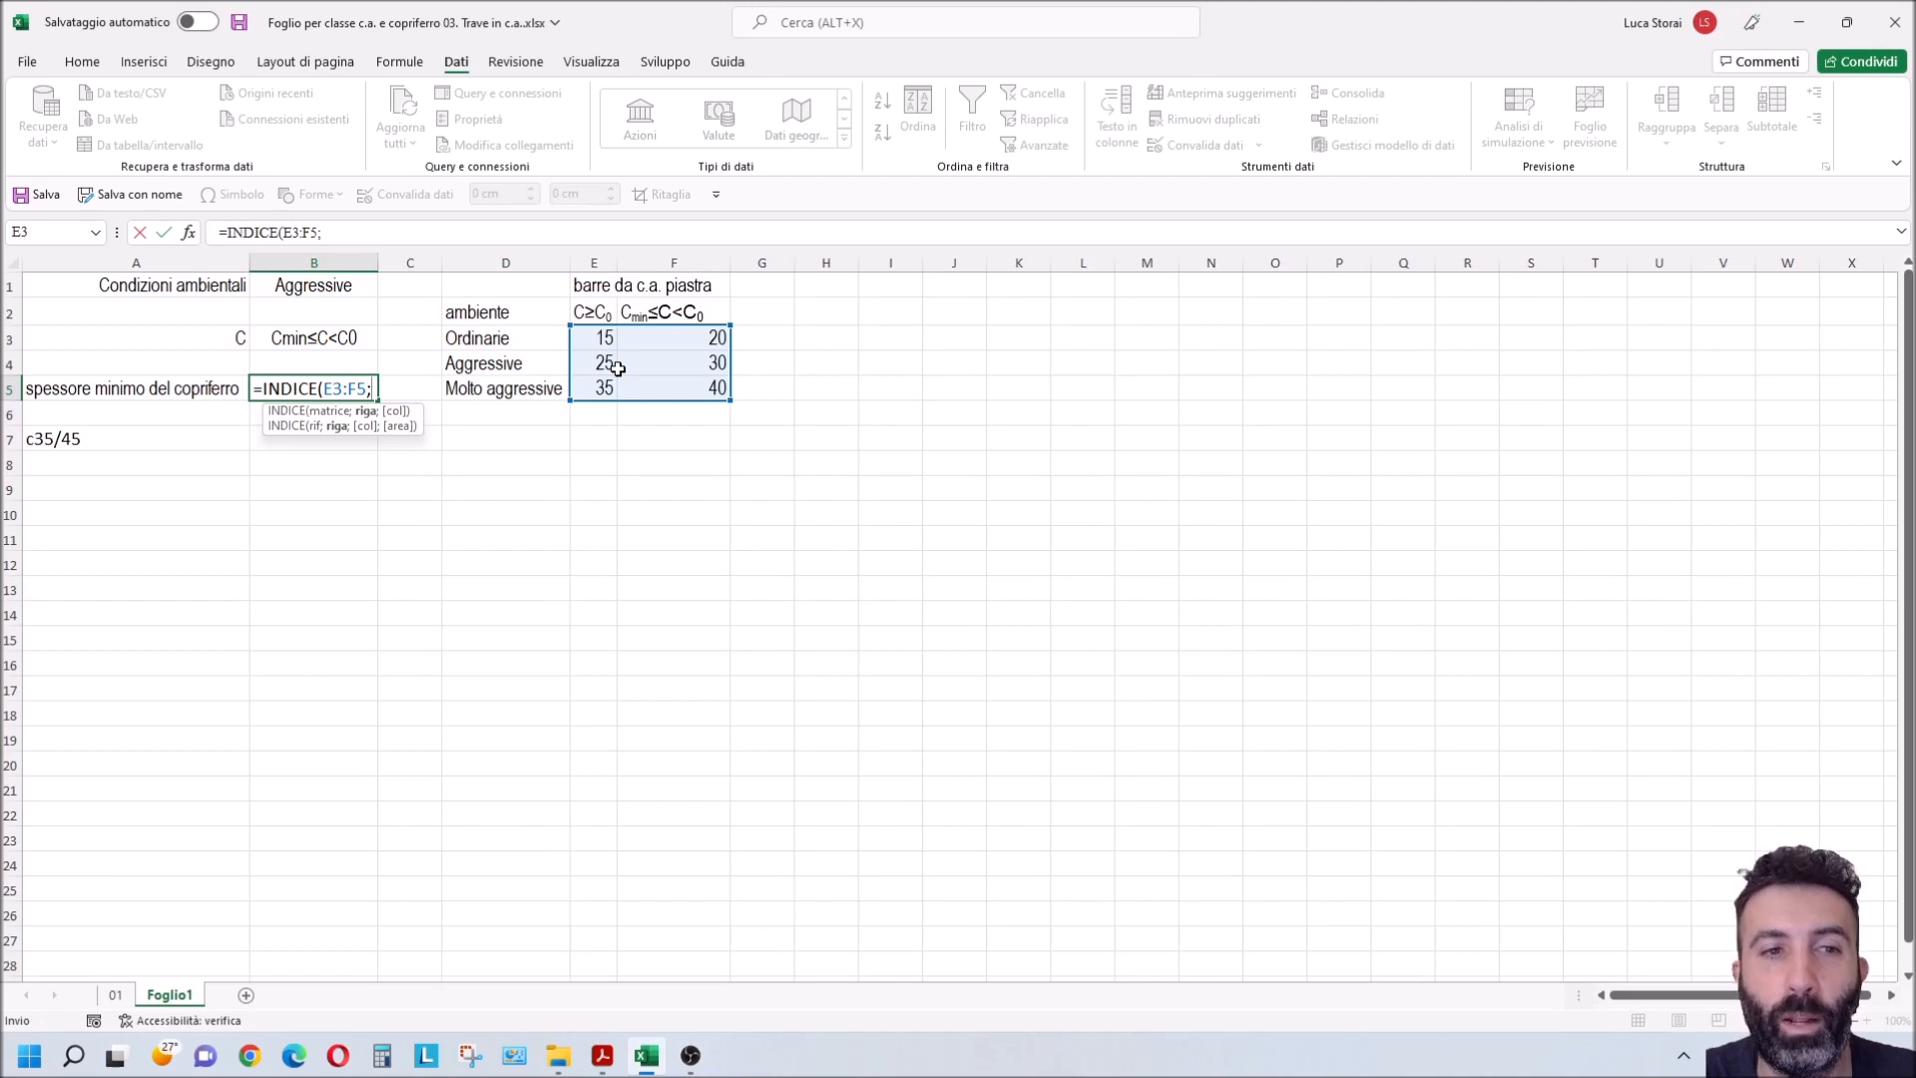
Step: Add CONFRONTA(B1;D3:D5;0) as the row argument of the INDICE formula in B5
type("confr")
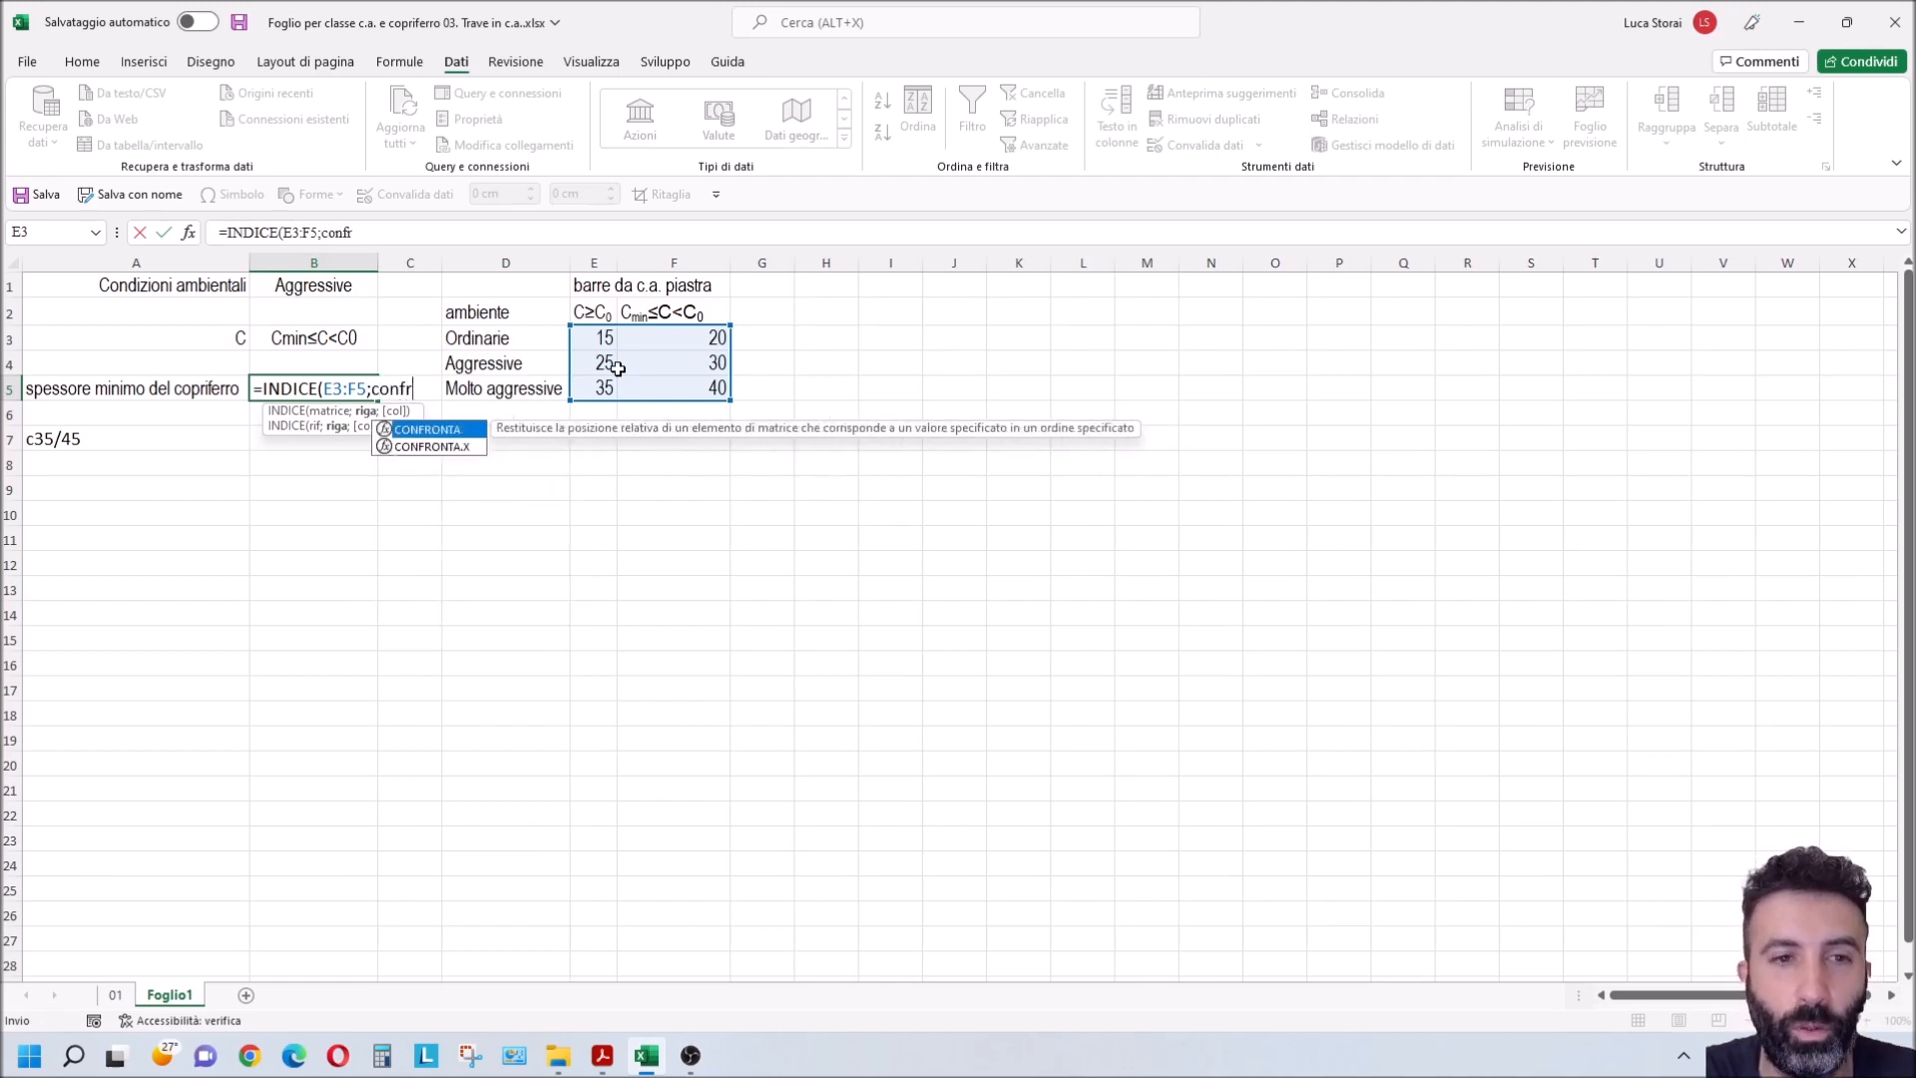
double_click(465, 427)
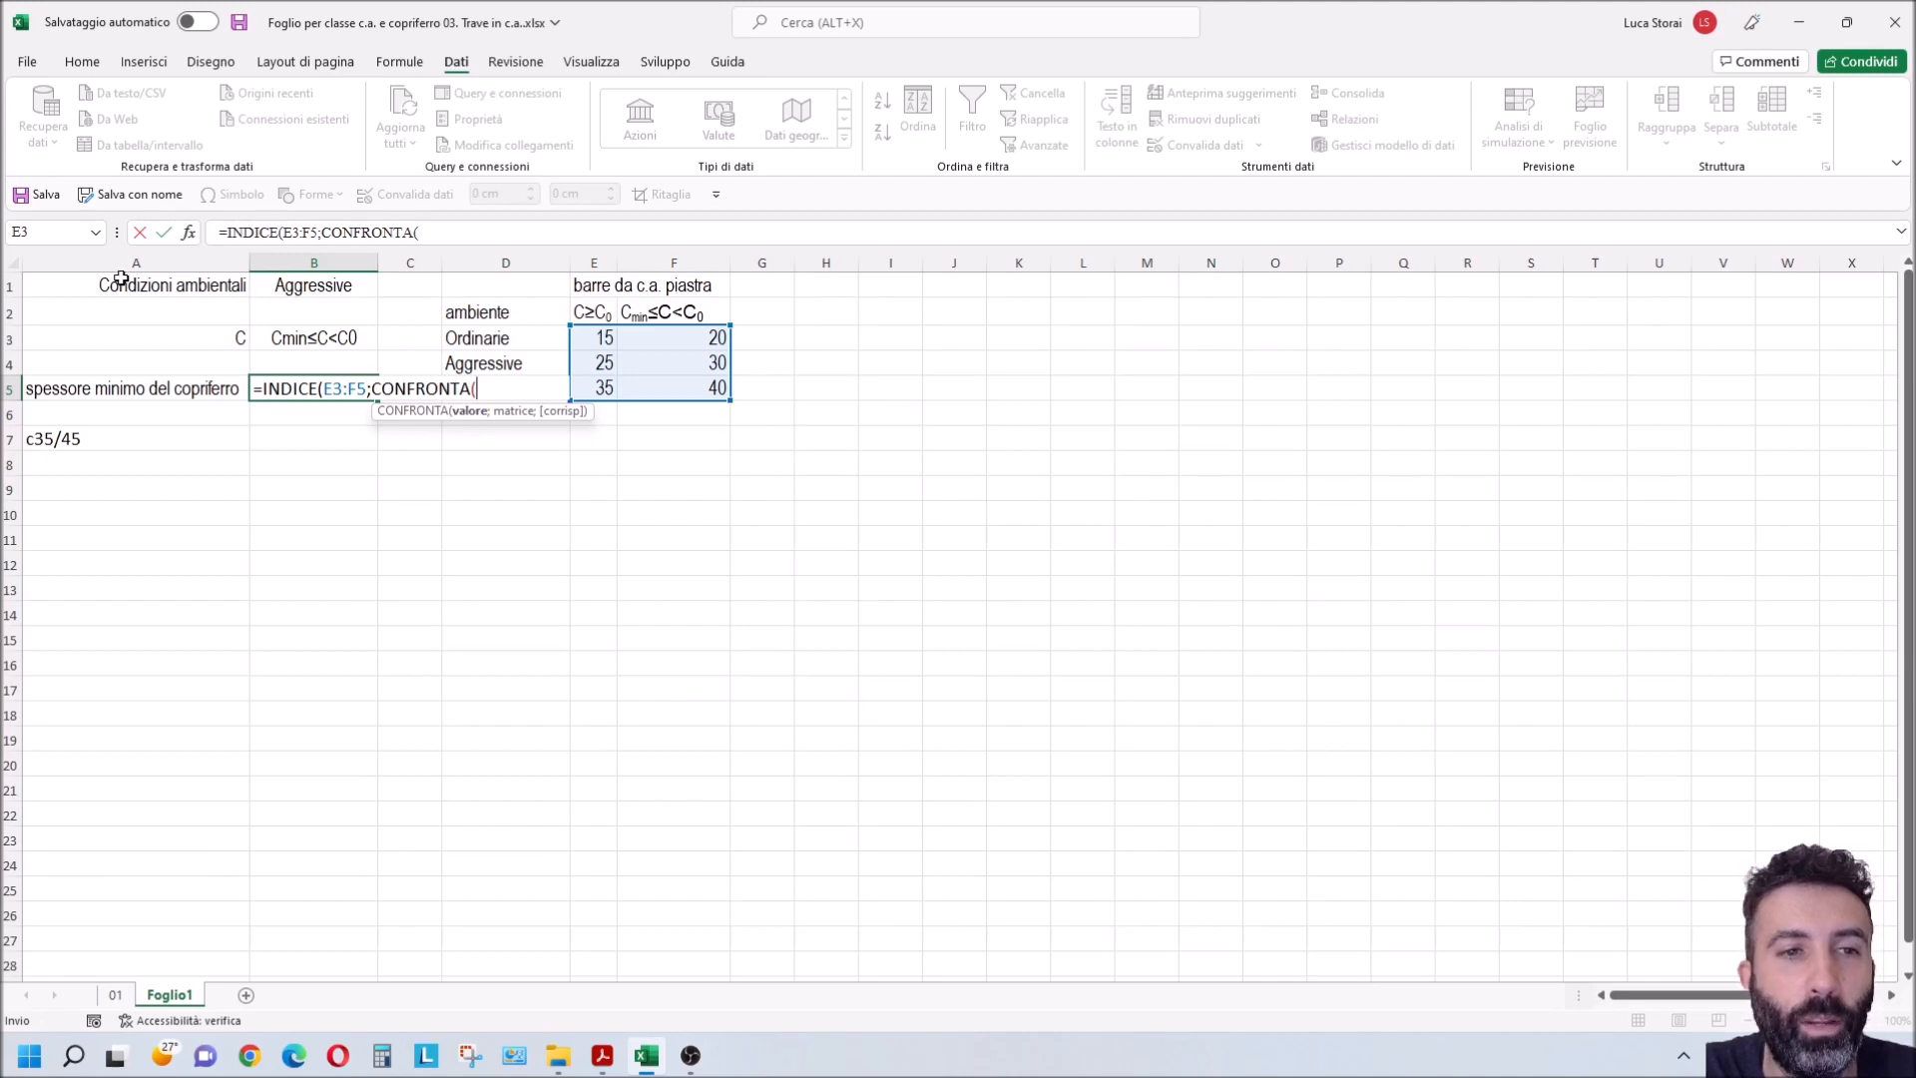
left_click(321, 289)
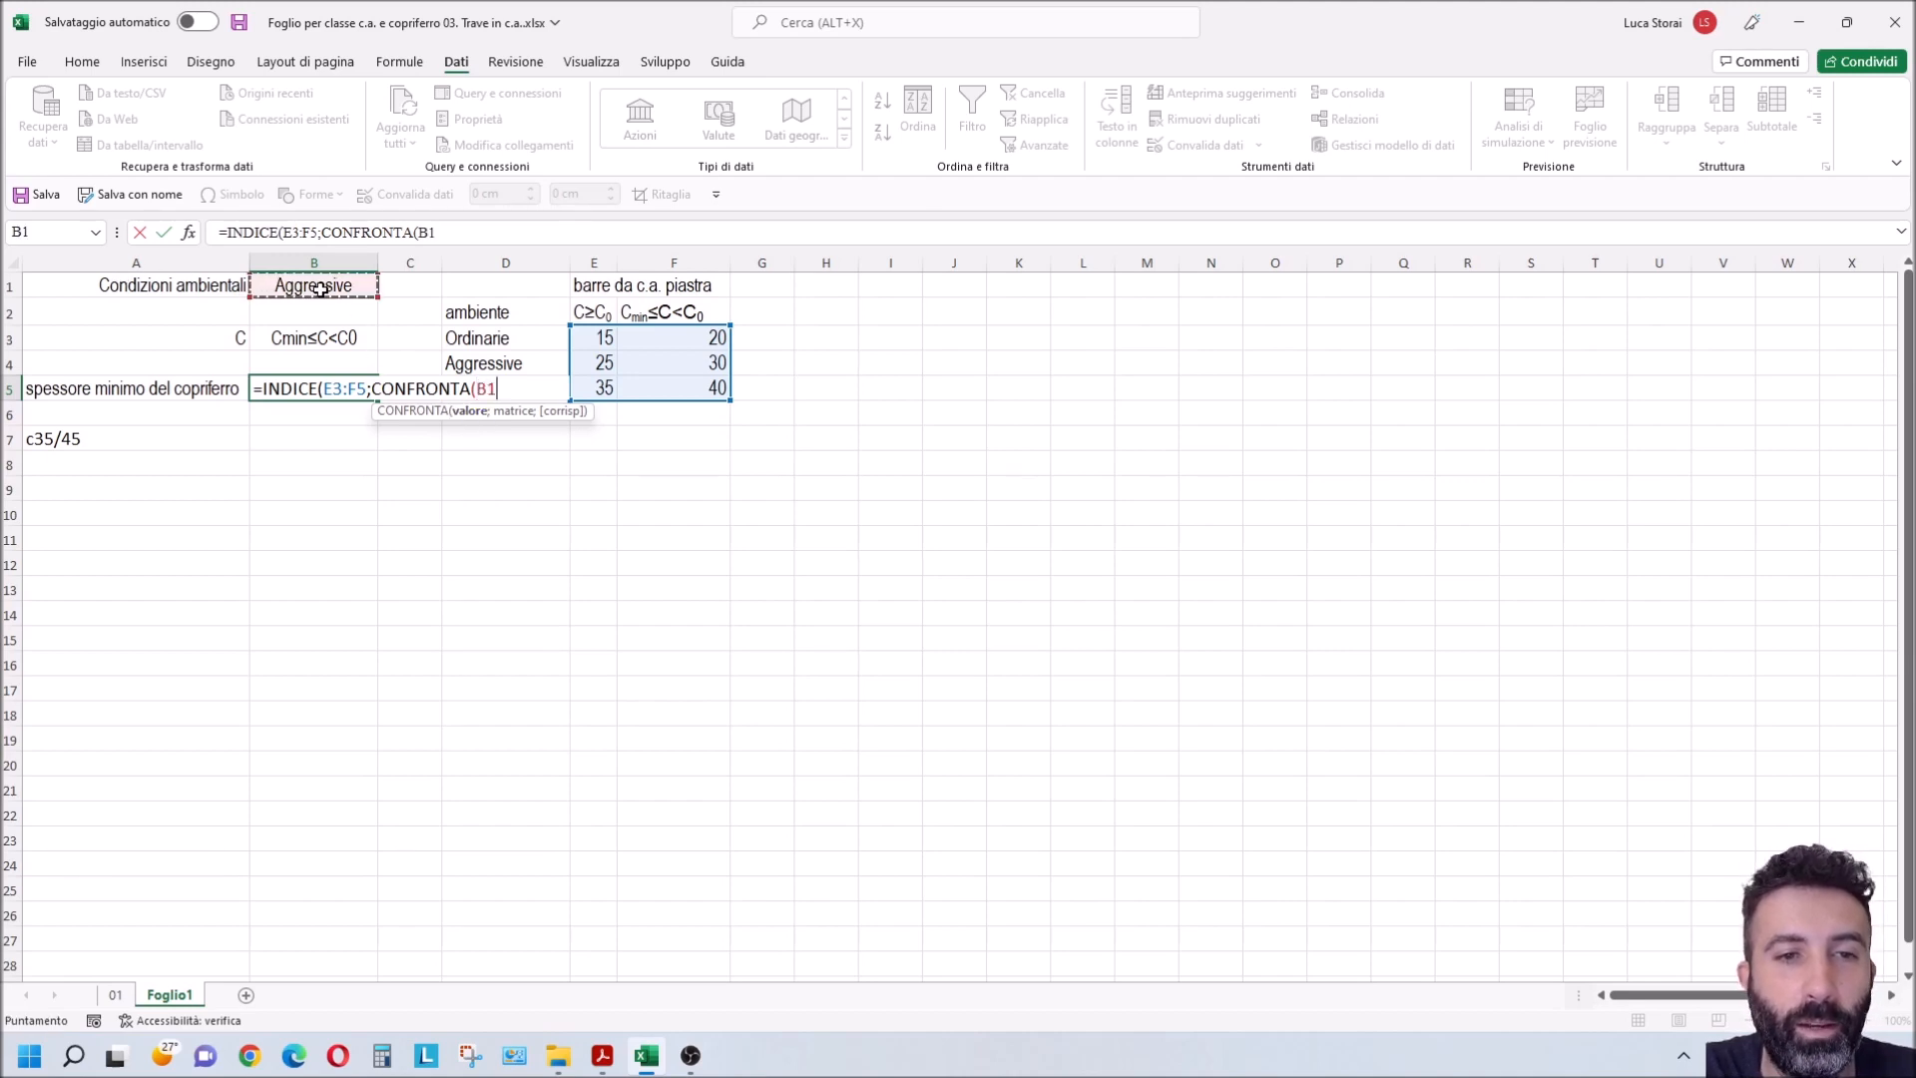
type(";")
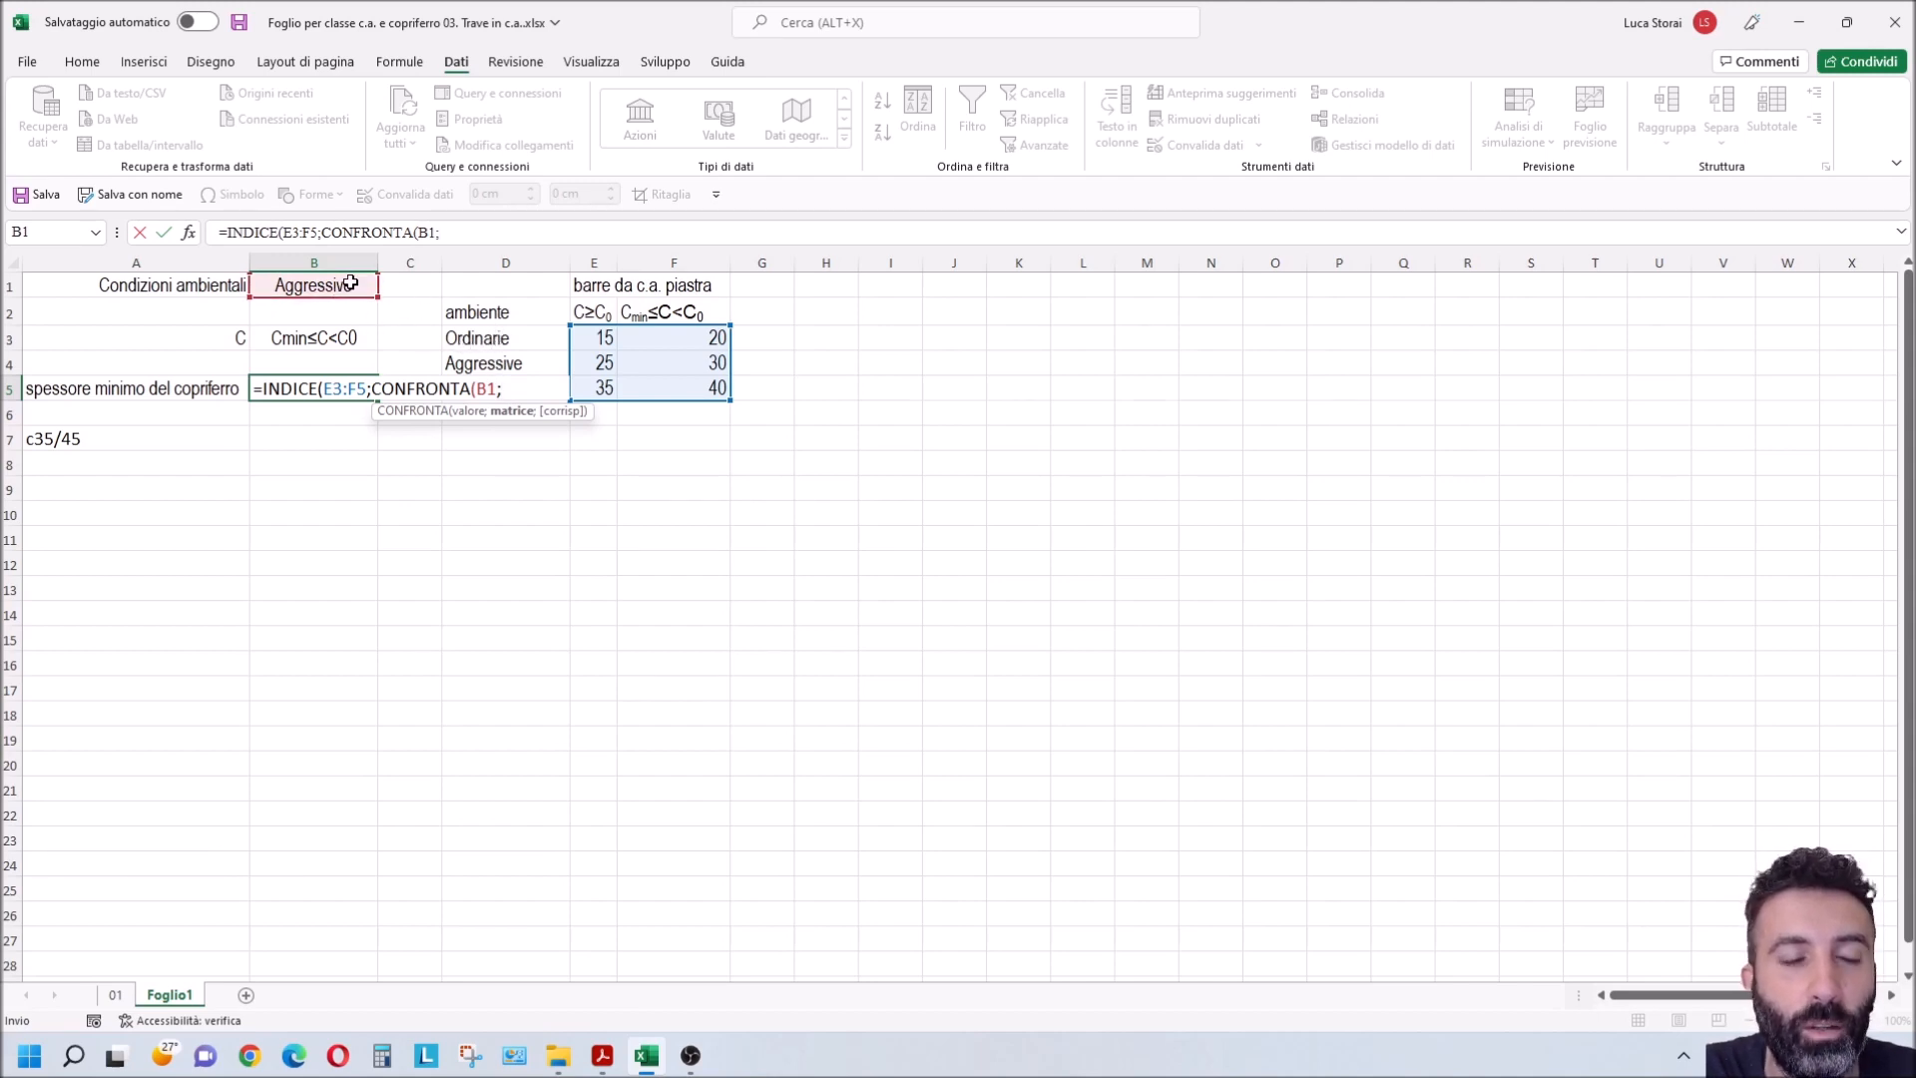
left_click_drag(494, 337, 512, 386)
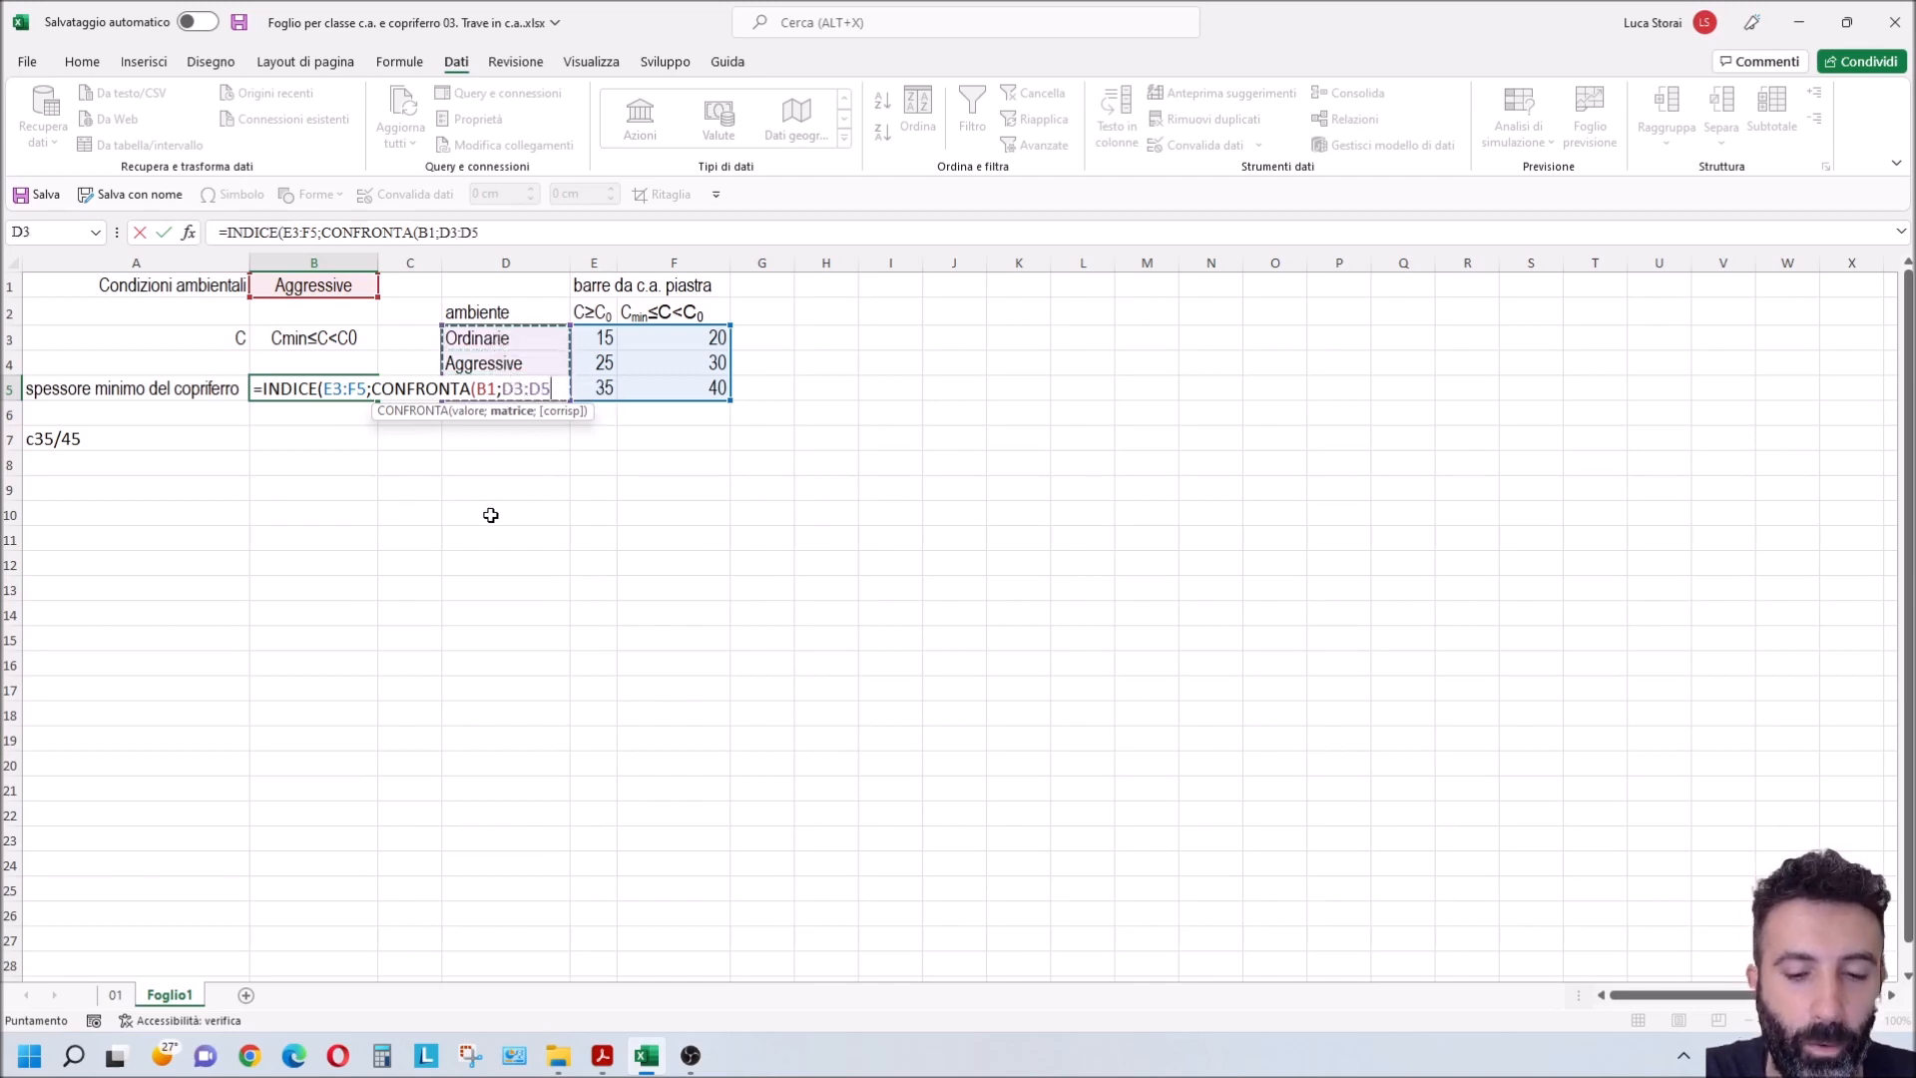
type(";0")
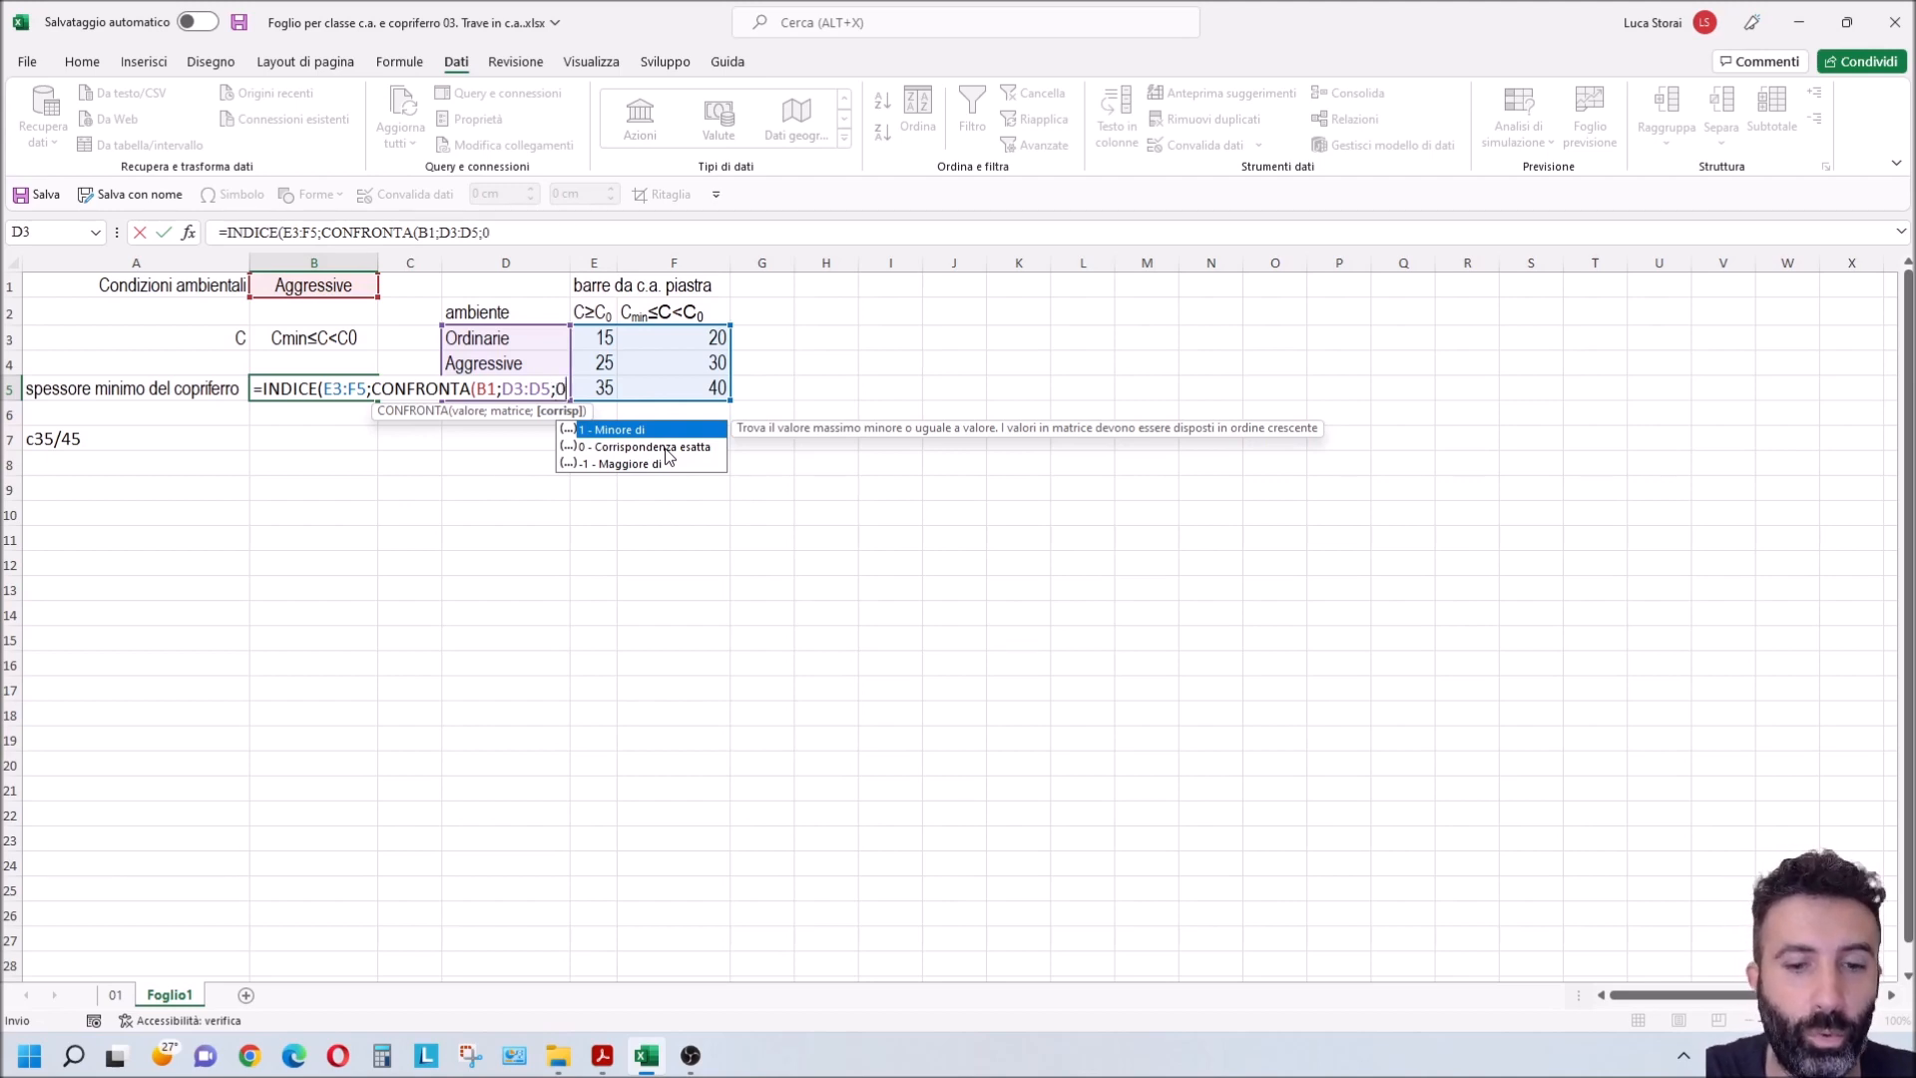
type(")")
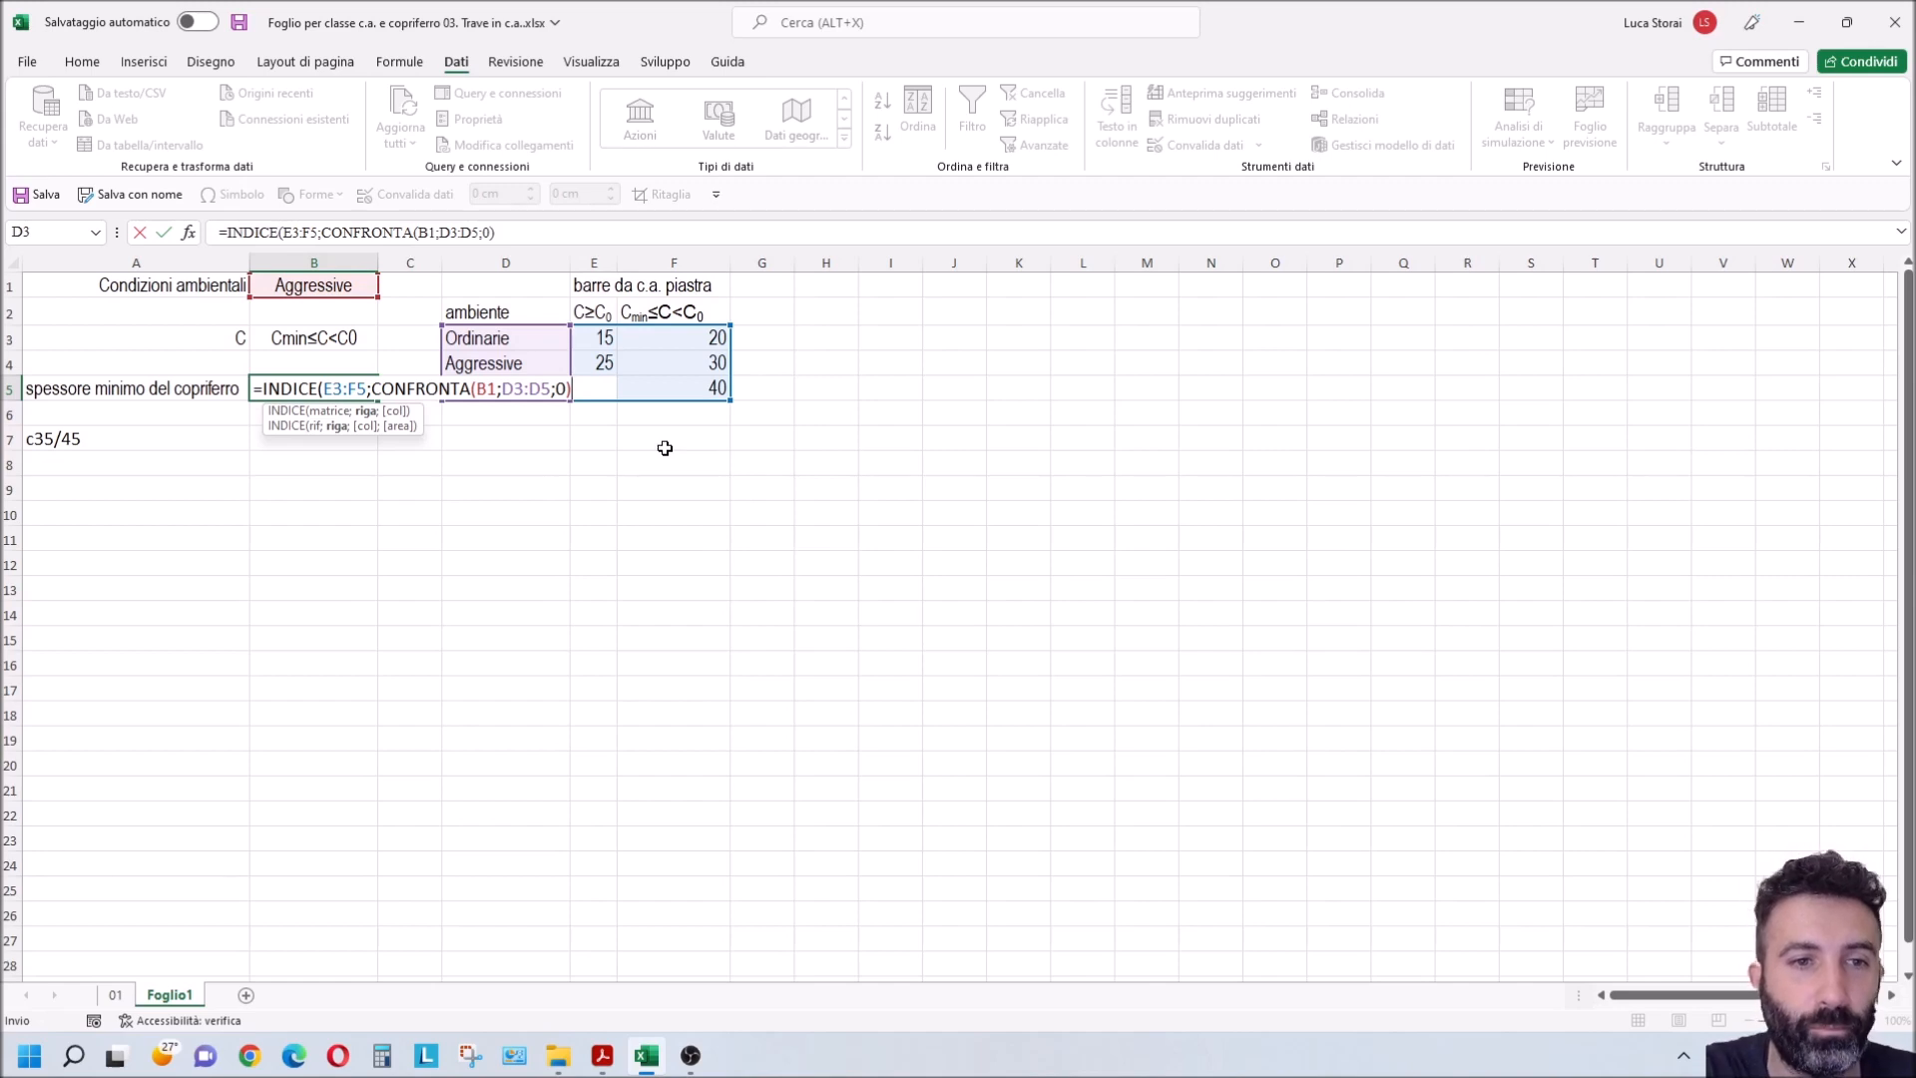
type(";")
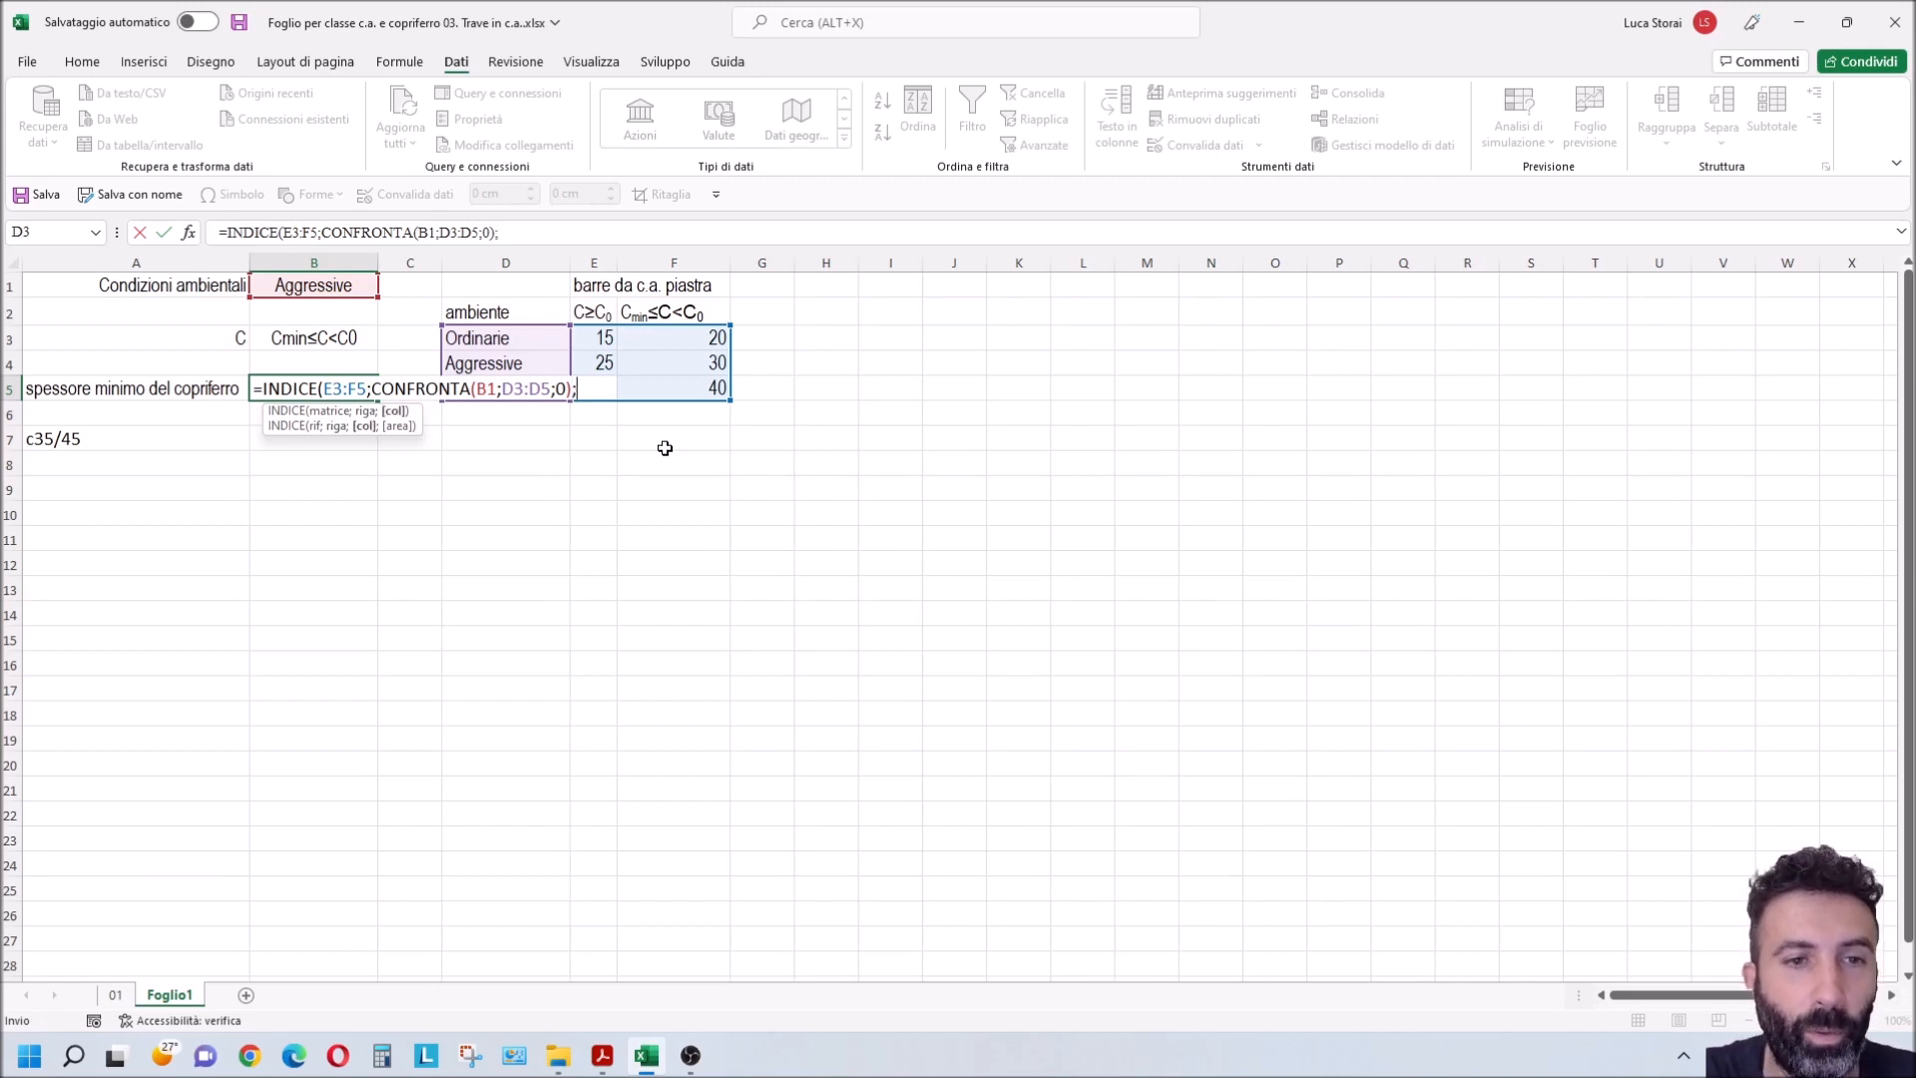
type("confr")
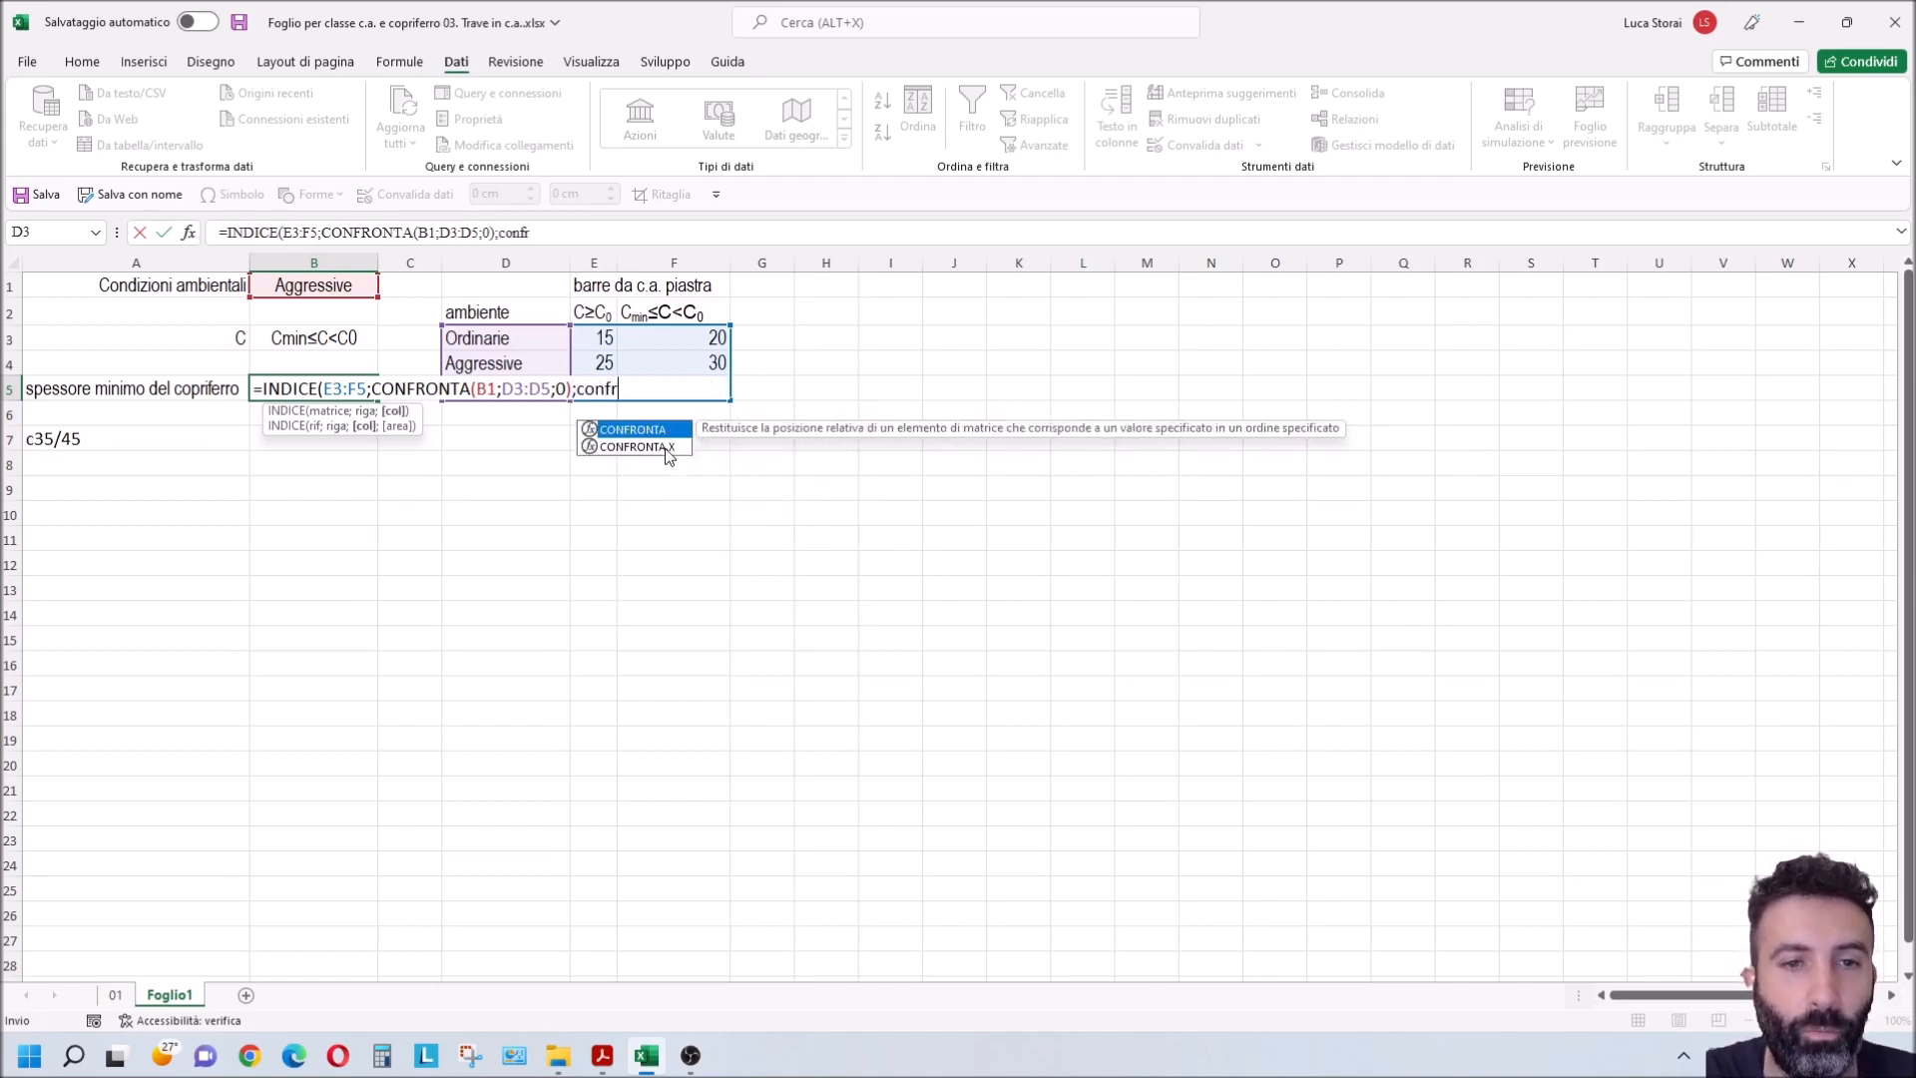
Step: Add CONFRONTA(B3;E2:F2;0) as the column argument of the INDICE formula in B5 and complete the formula
double_click(668, 431)
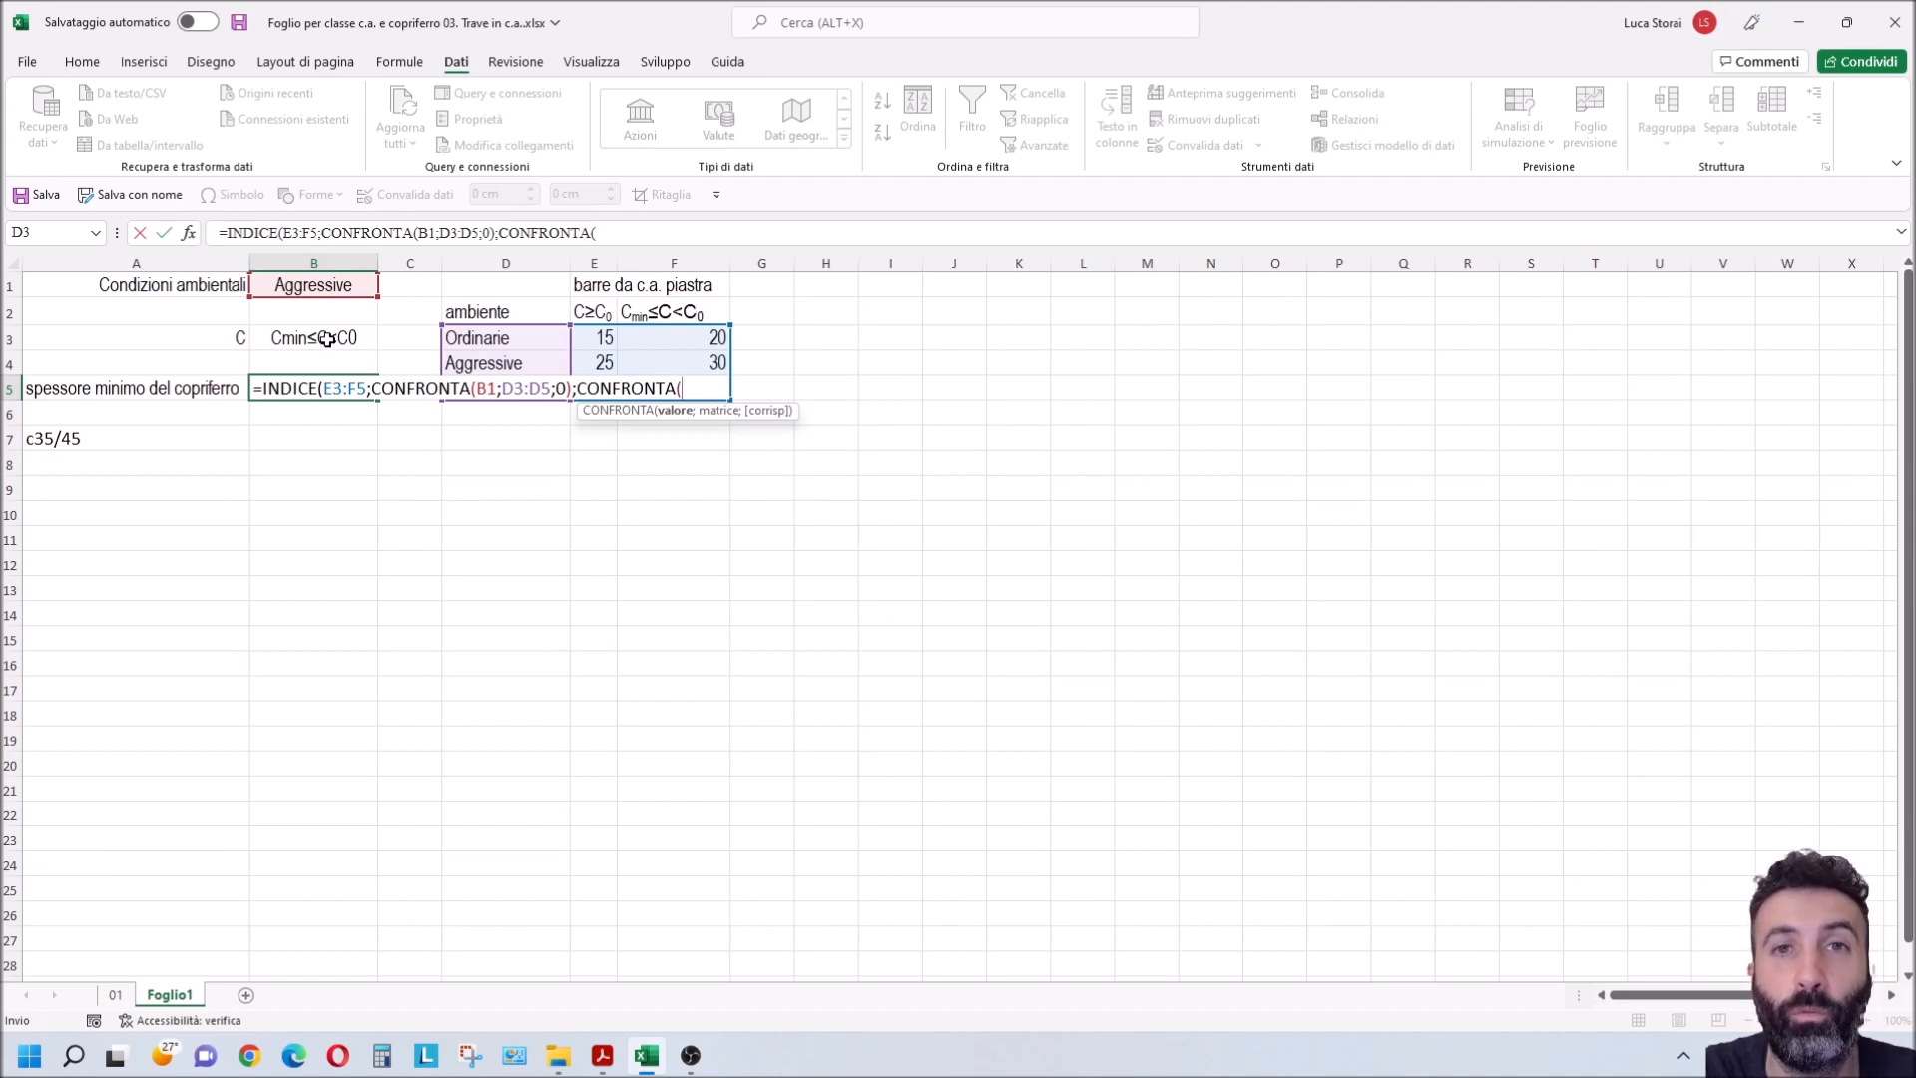
left_click(328, 341)
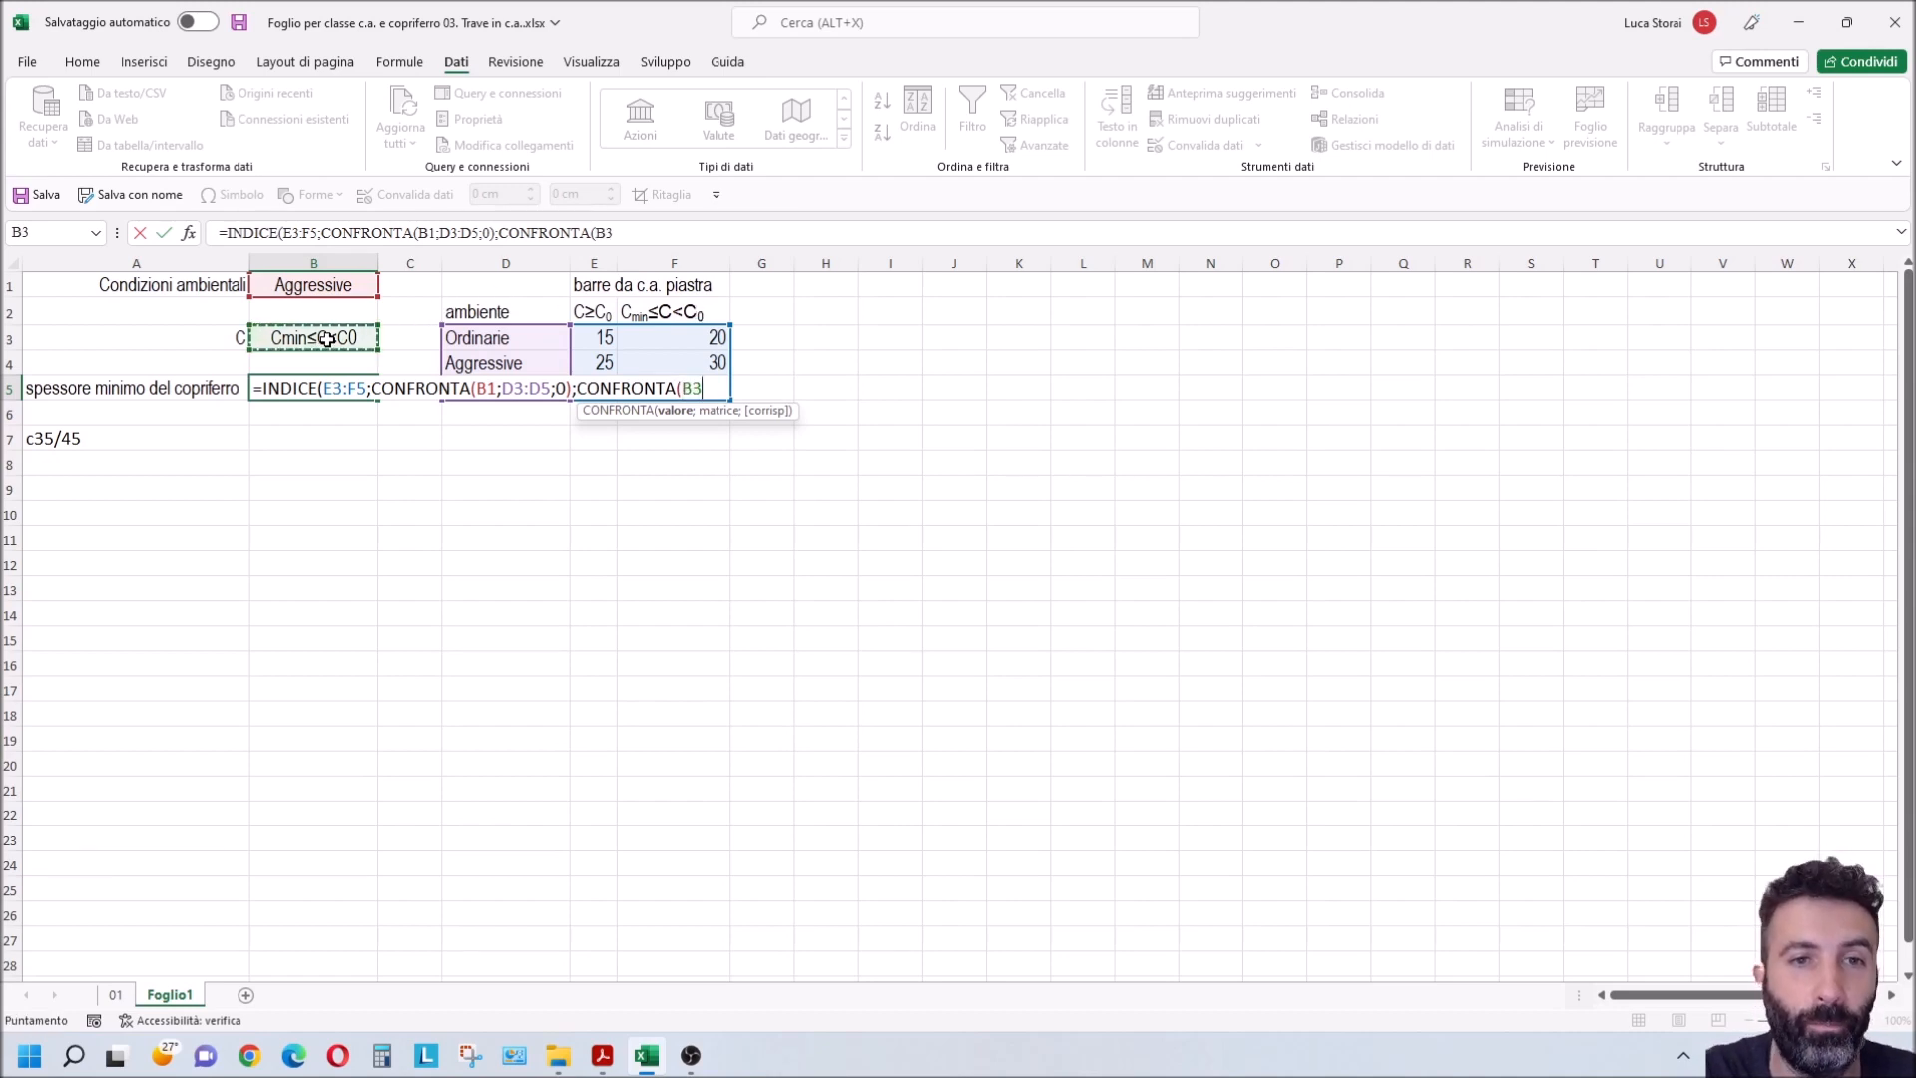
type(";")
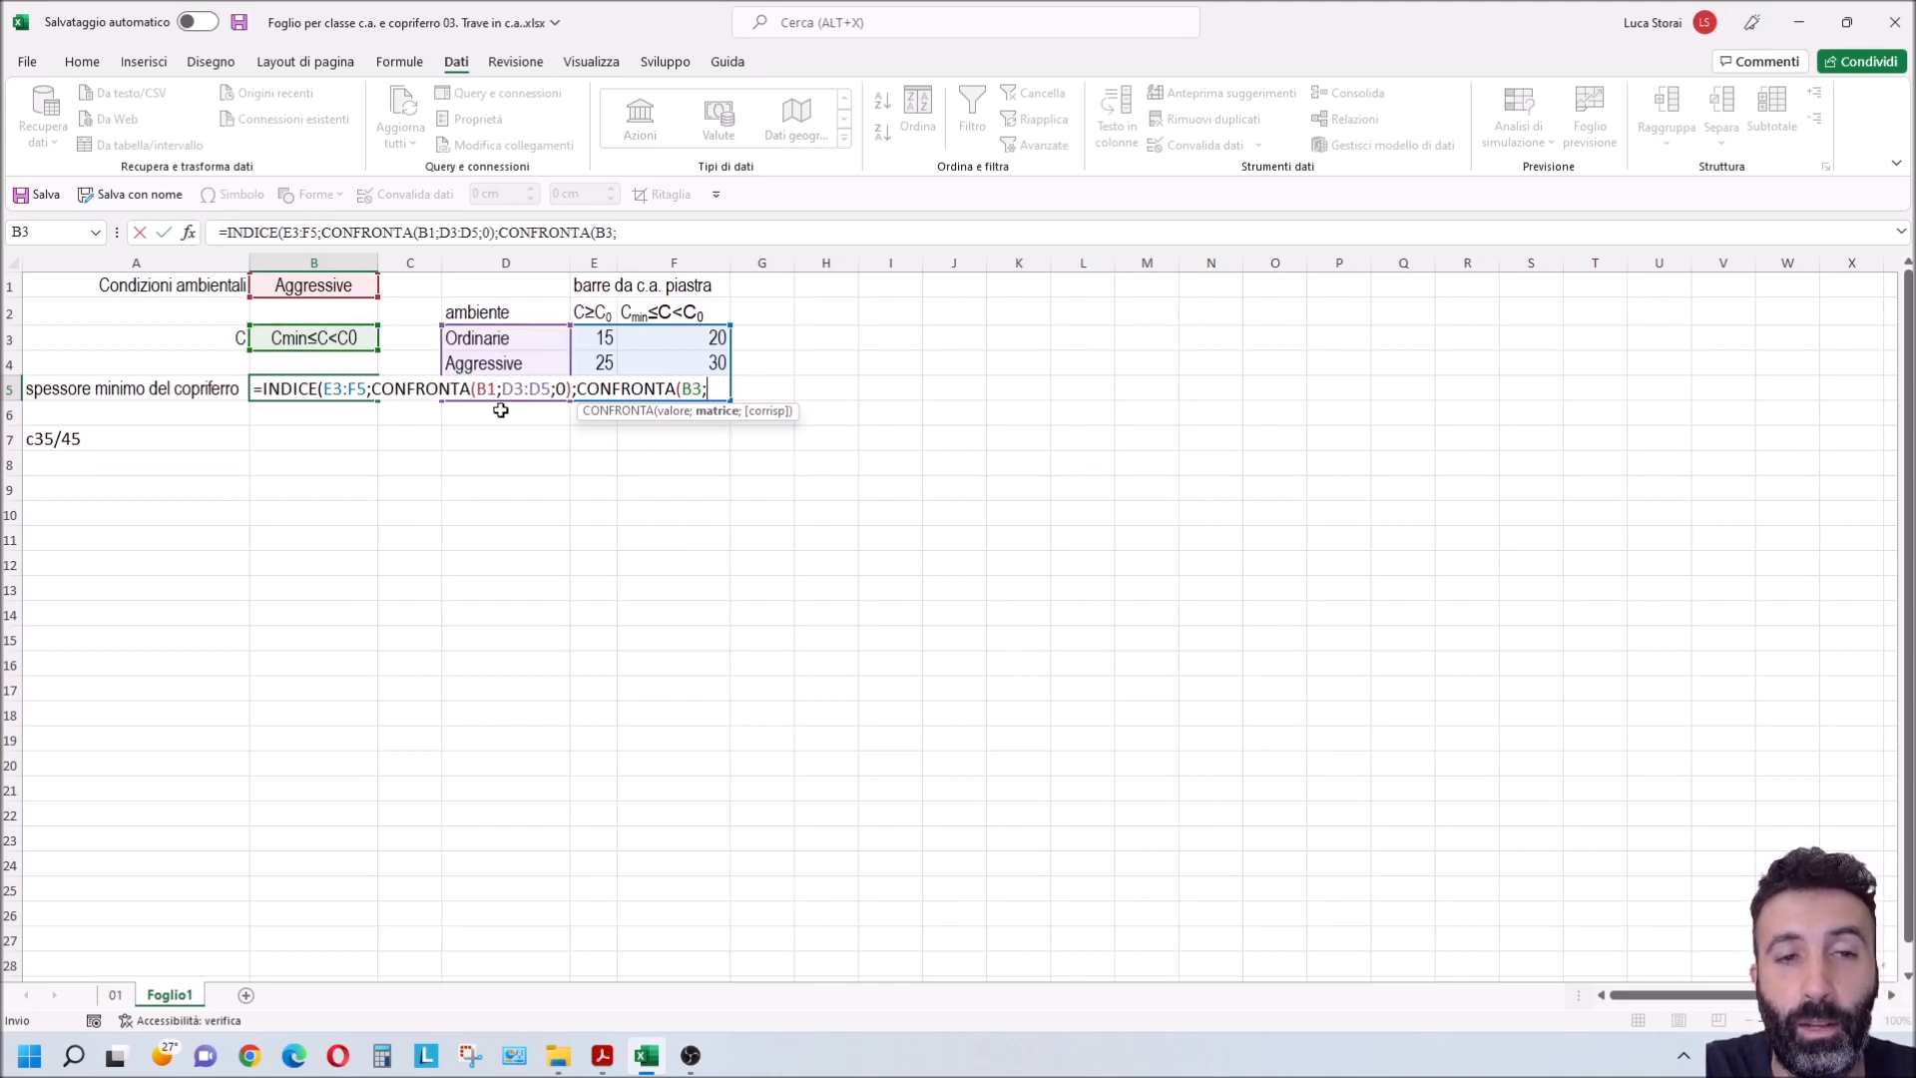
left_click_drag(594, 312, 702, 312)
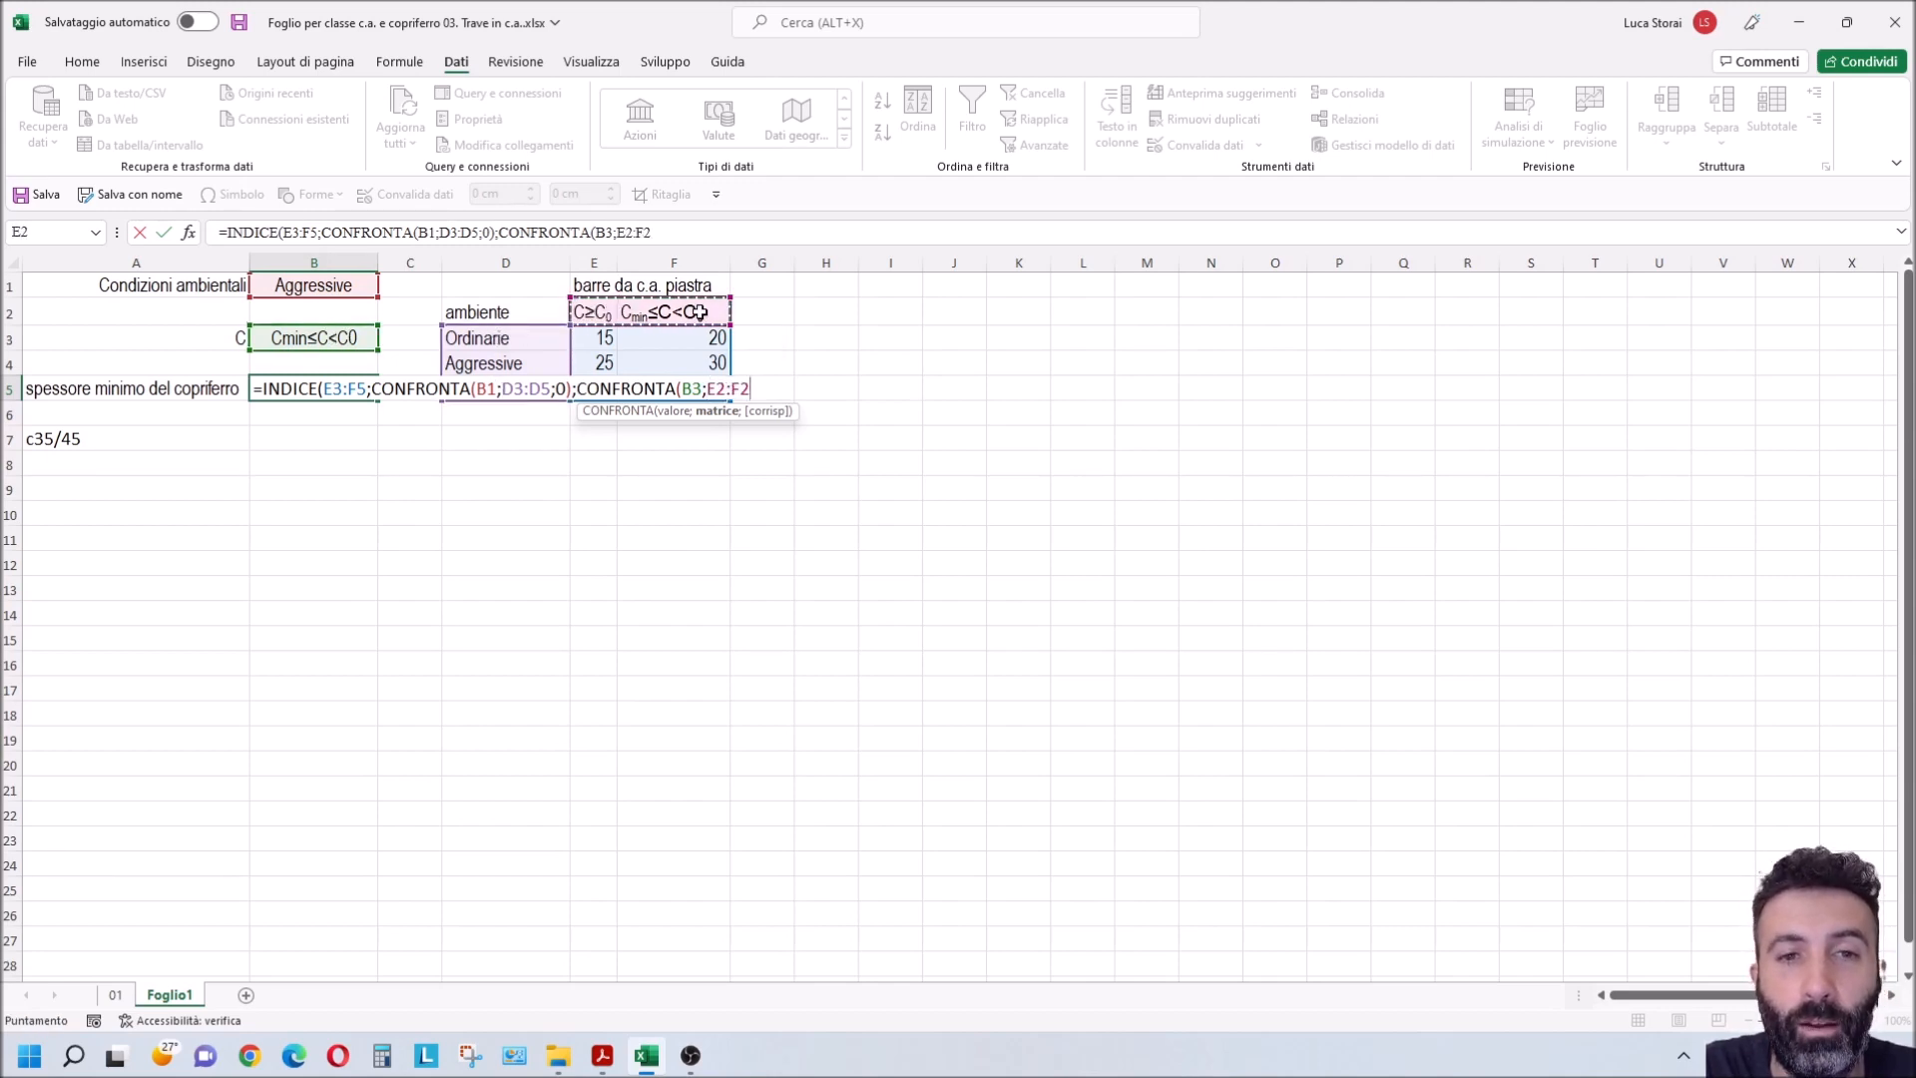
type(";")
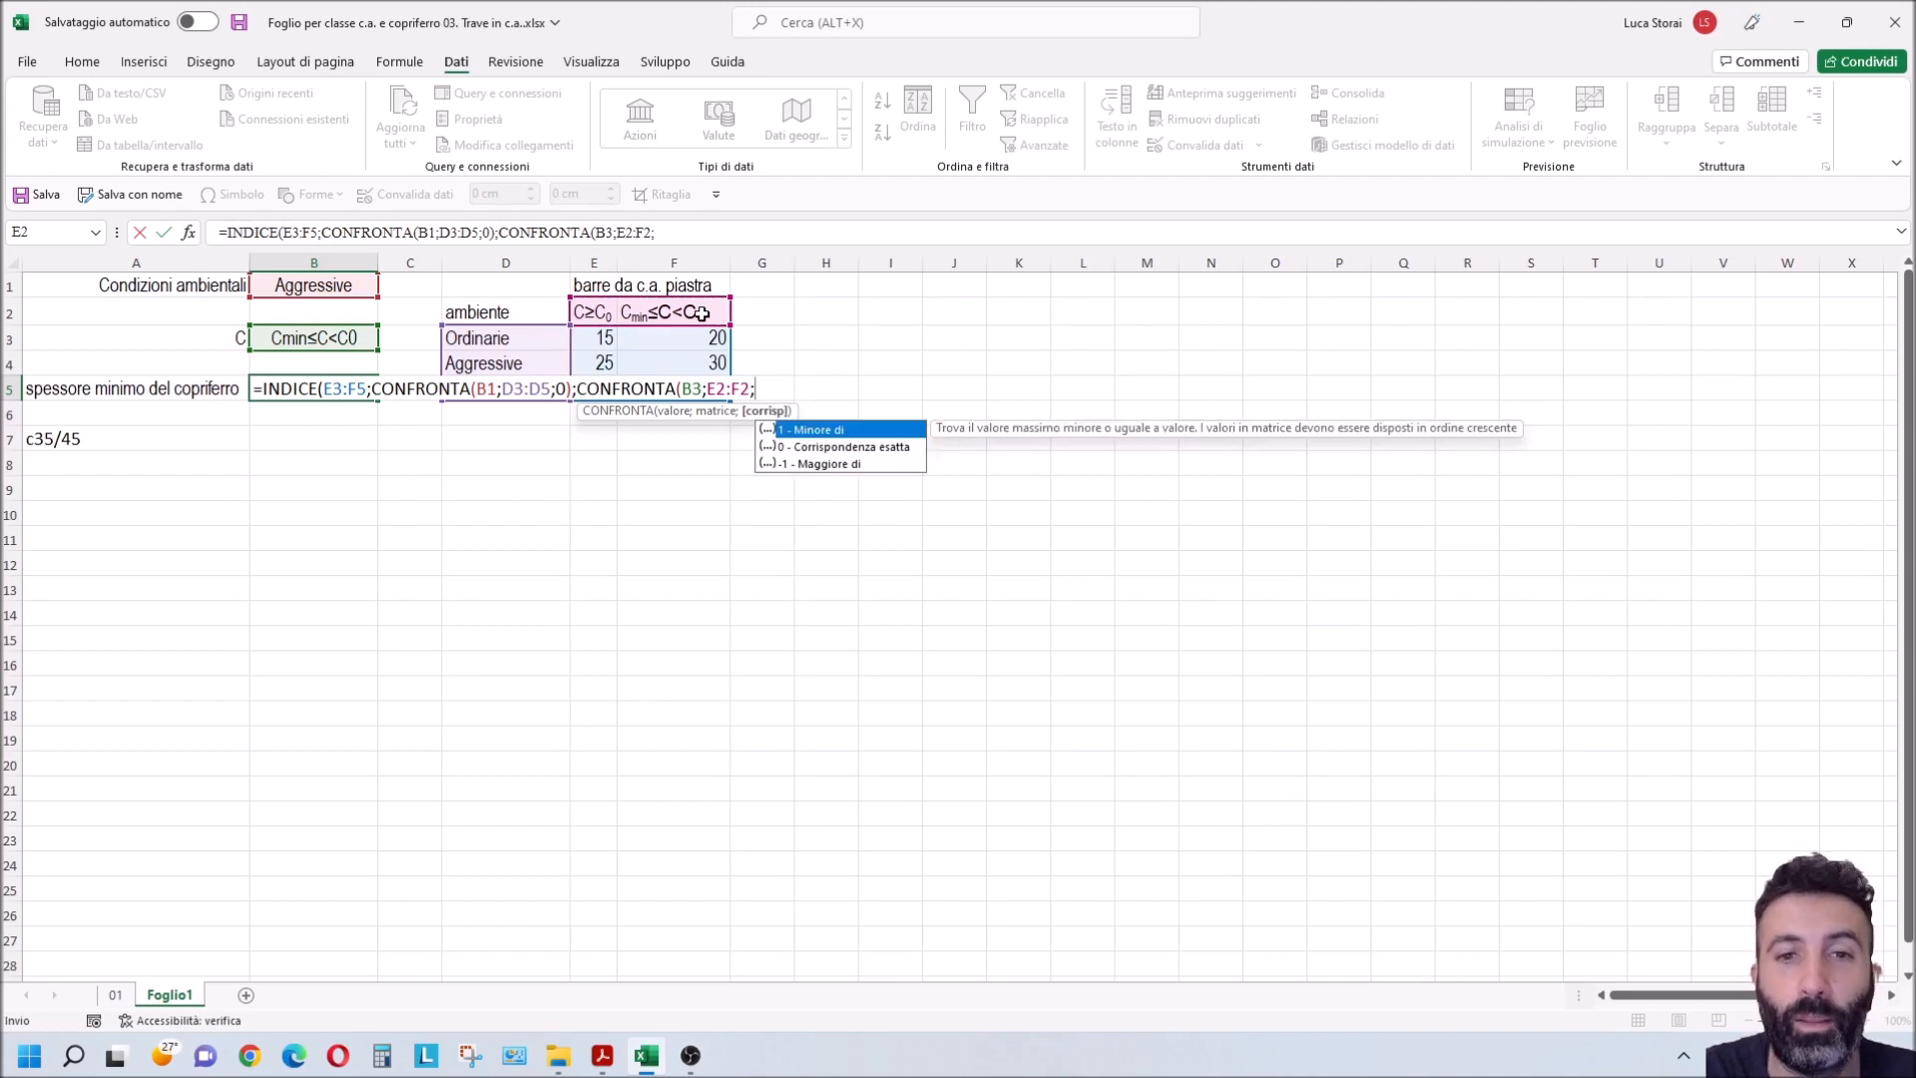
type("0")
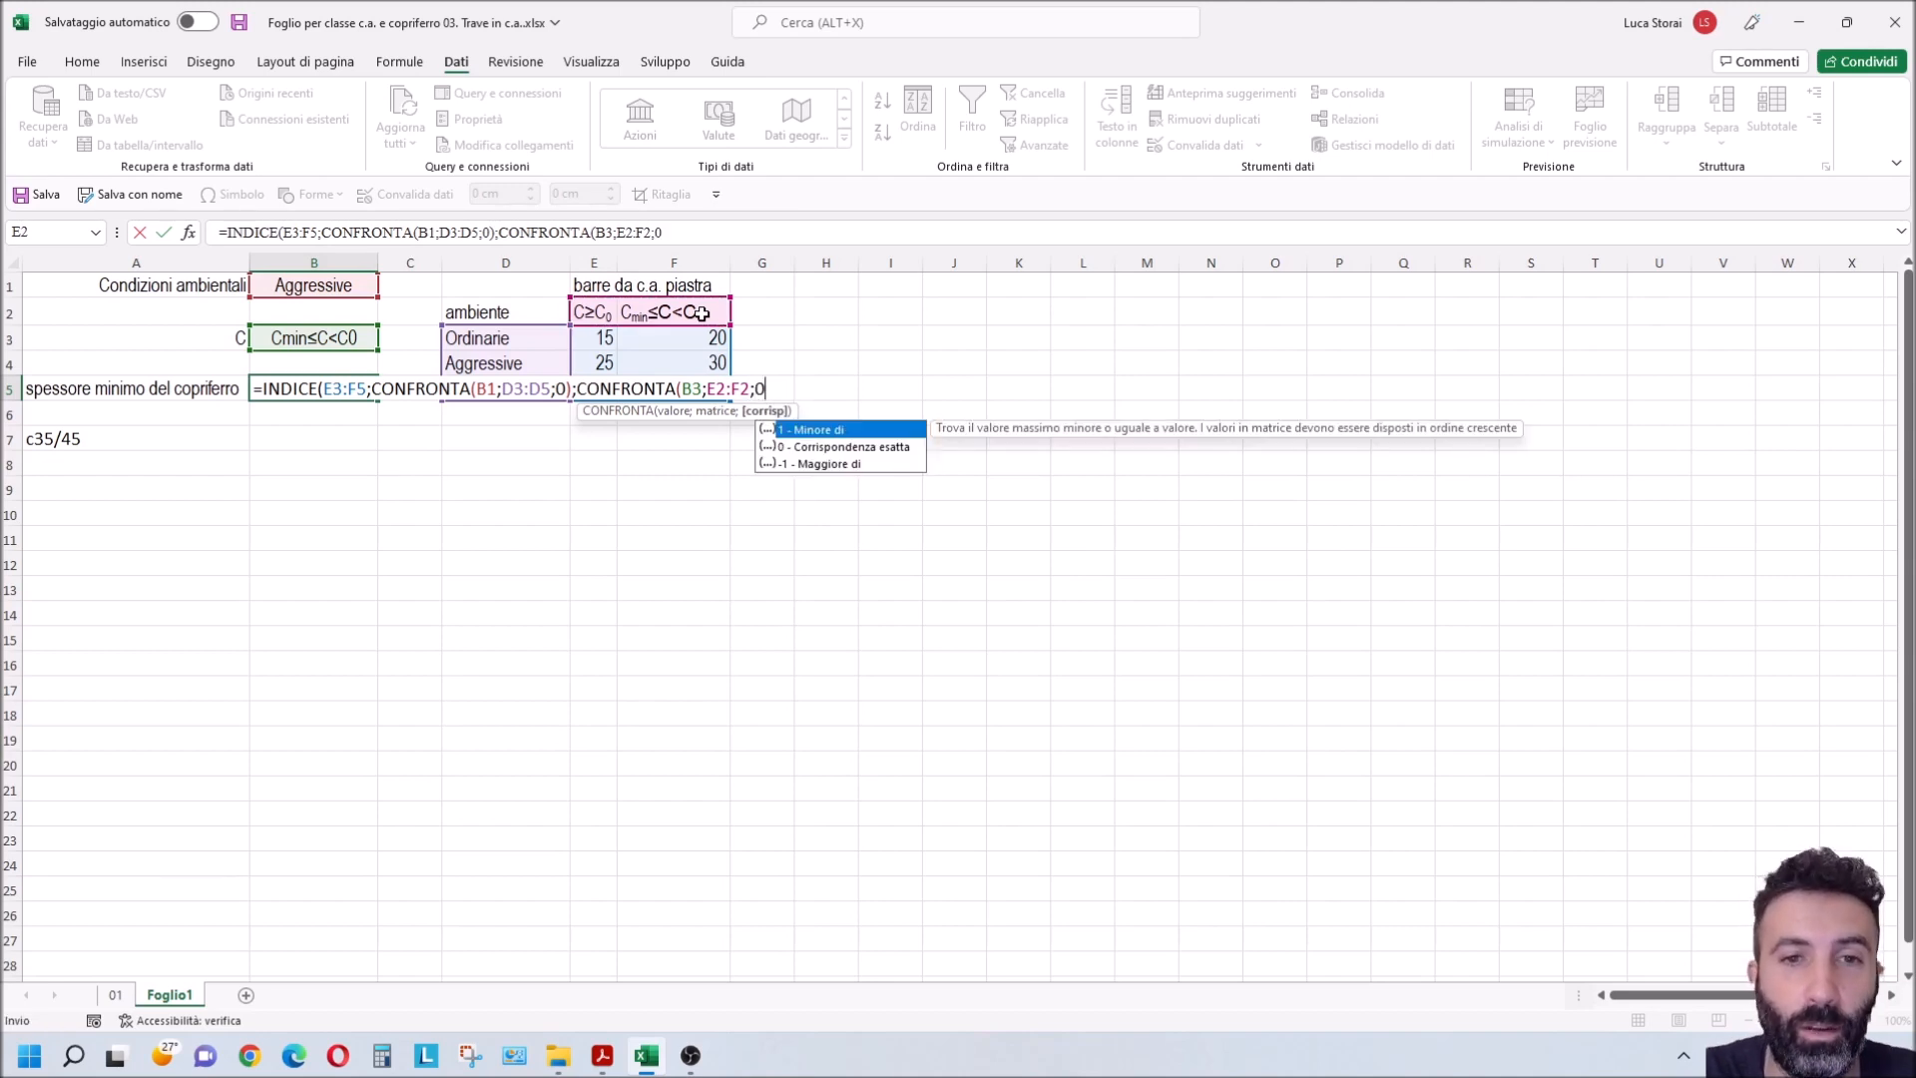
type(")")
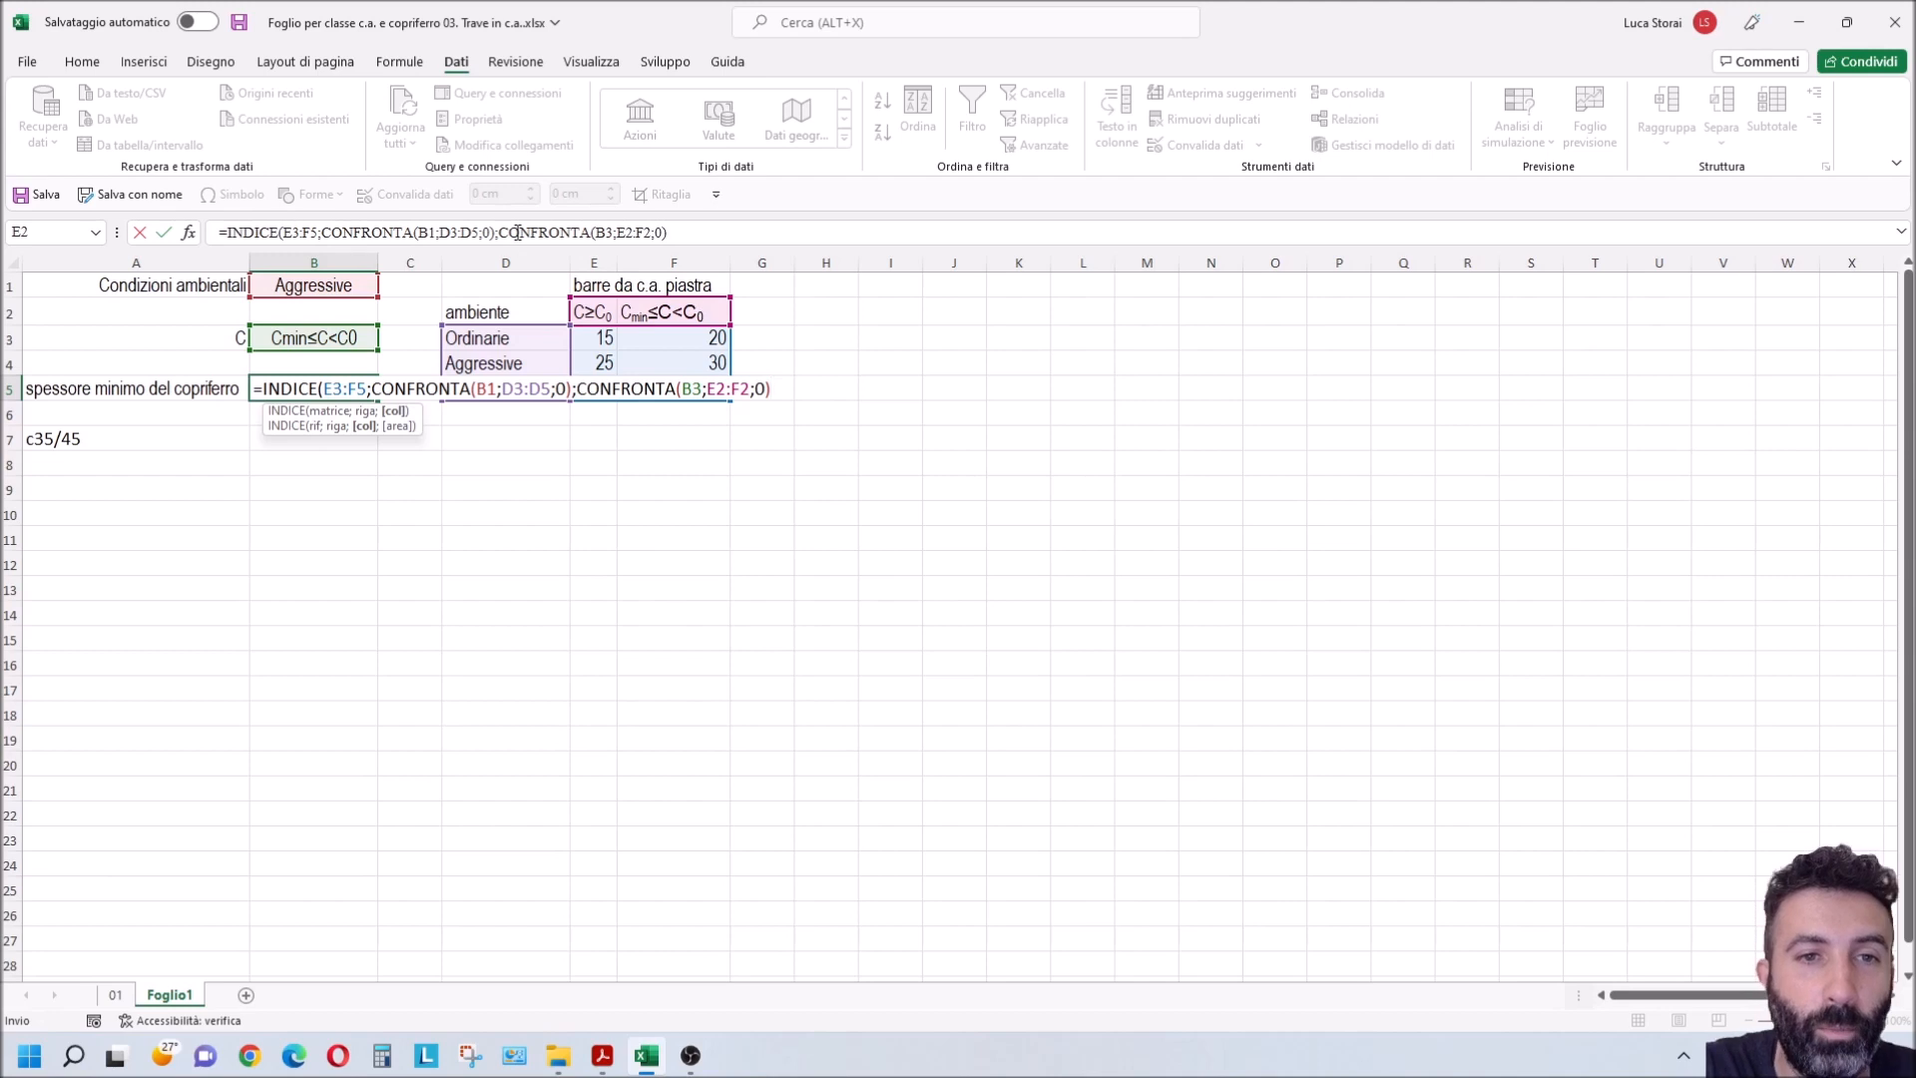
left_click(677, 236)
type(")")
key("Return")
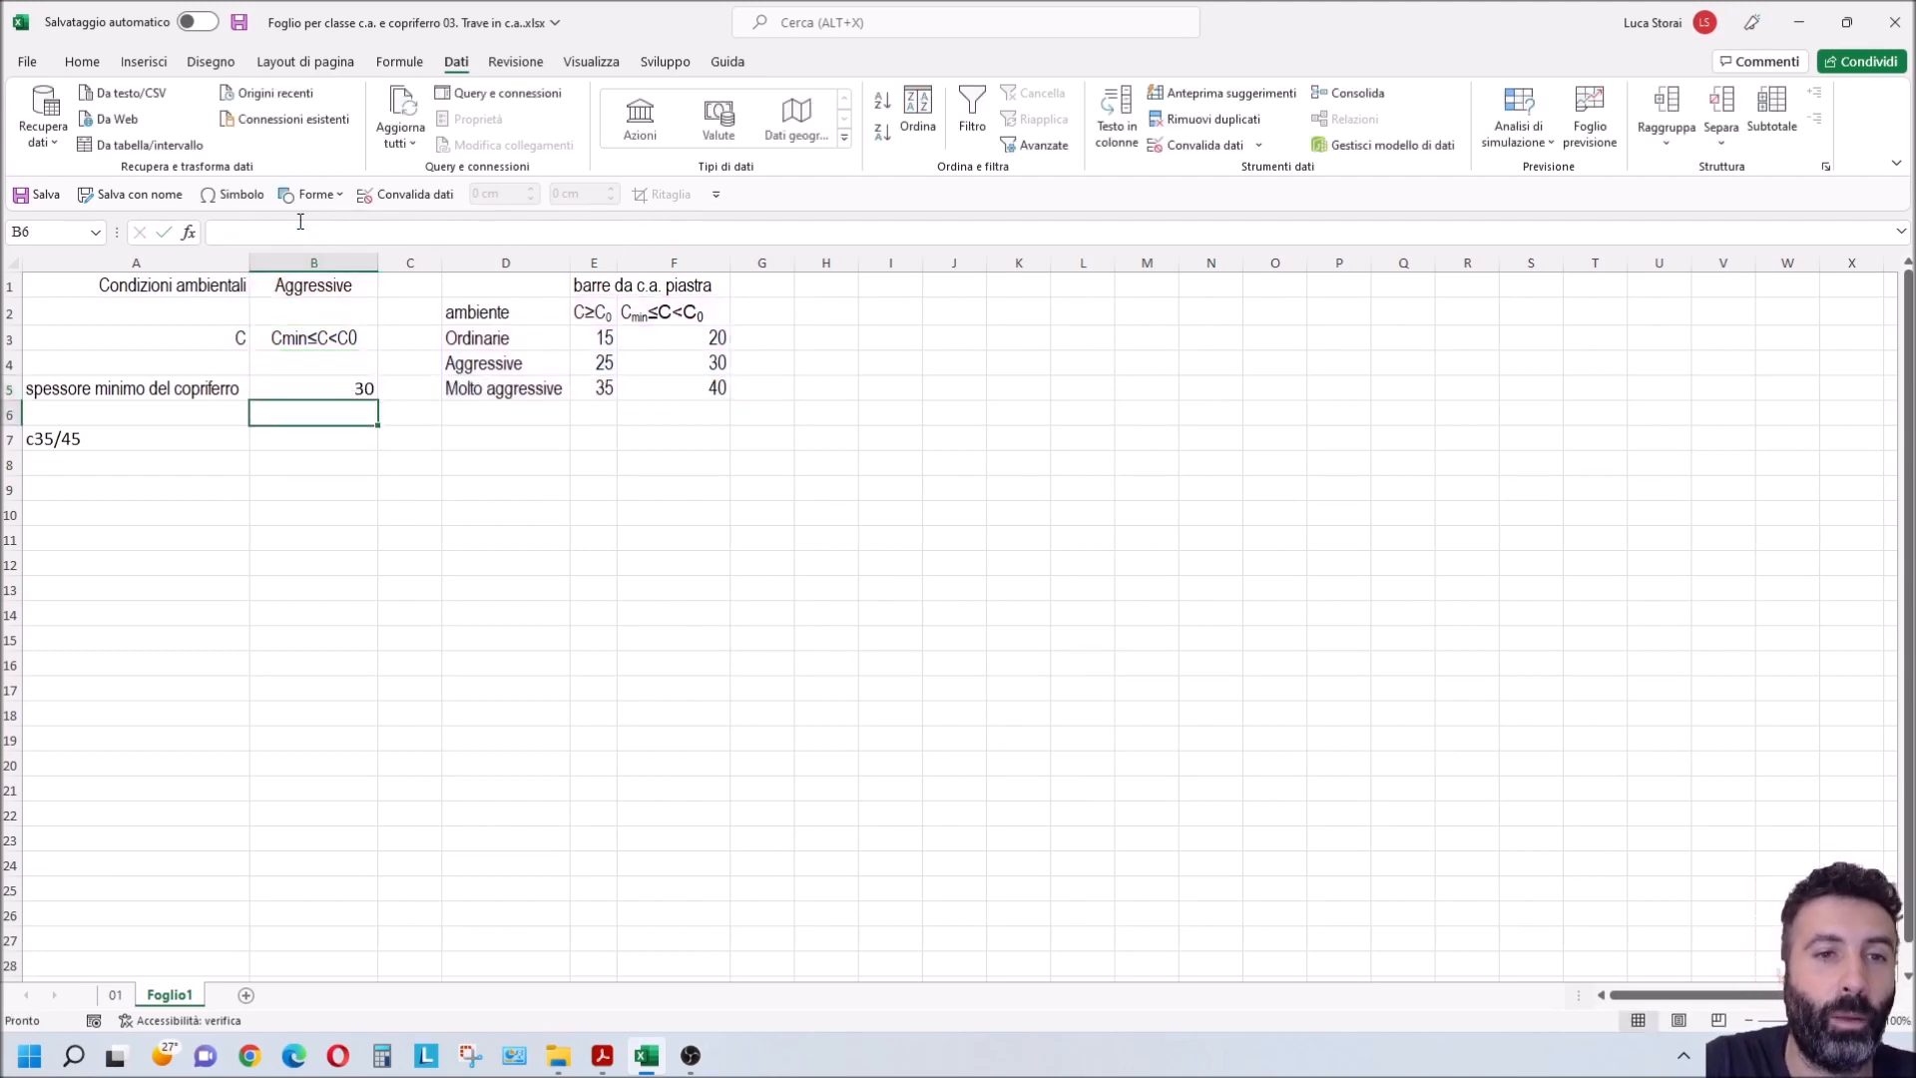
Step: Check the cover in B5 against the table cell where the Aggressive row meets the Cmin≤C<C0 column
left_click(288, 389)
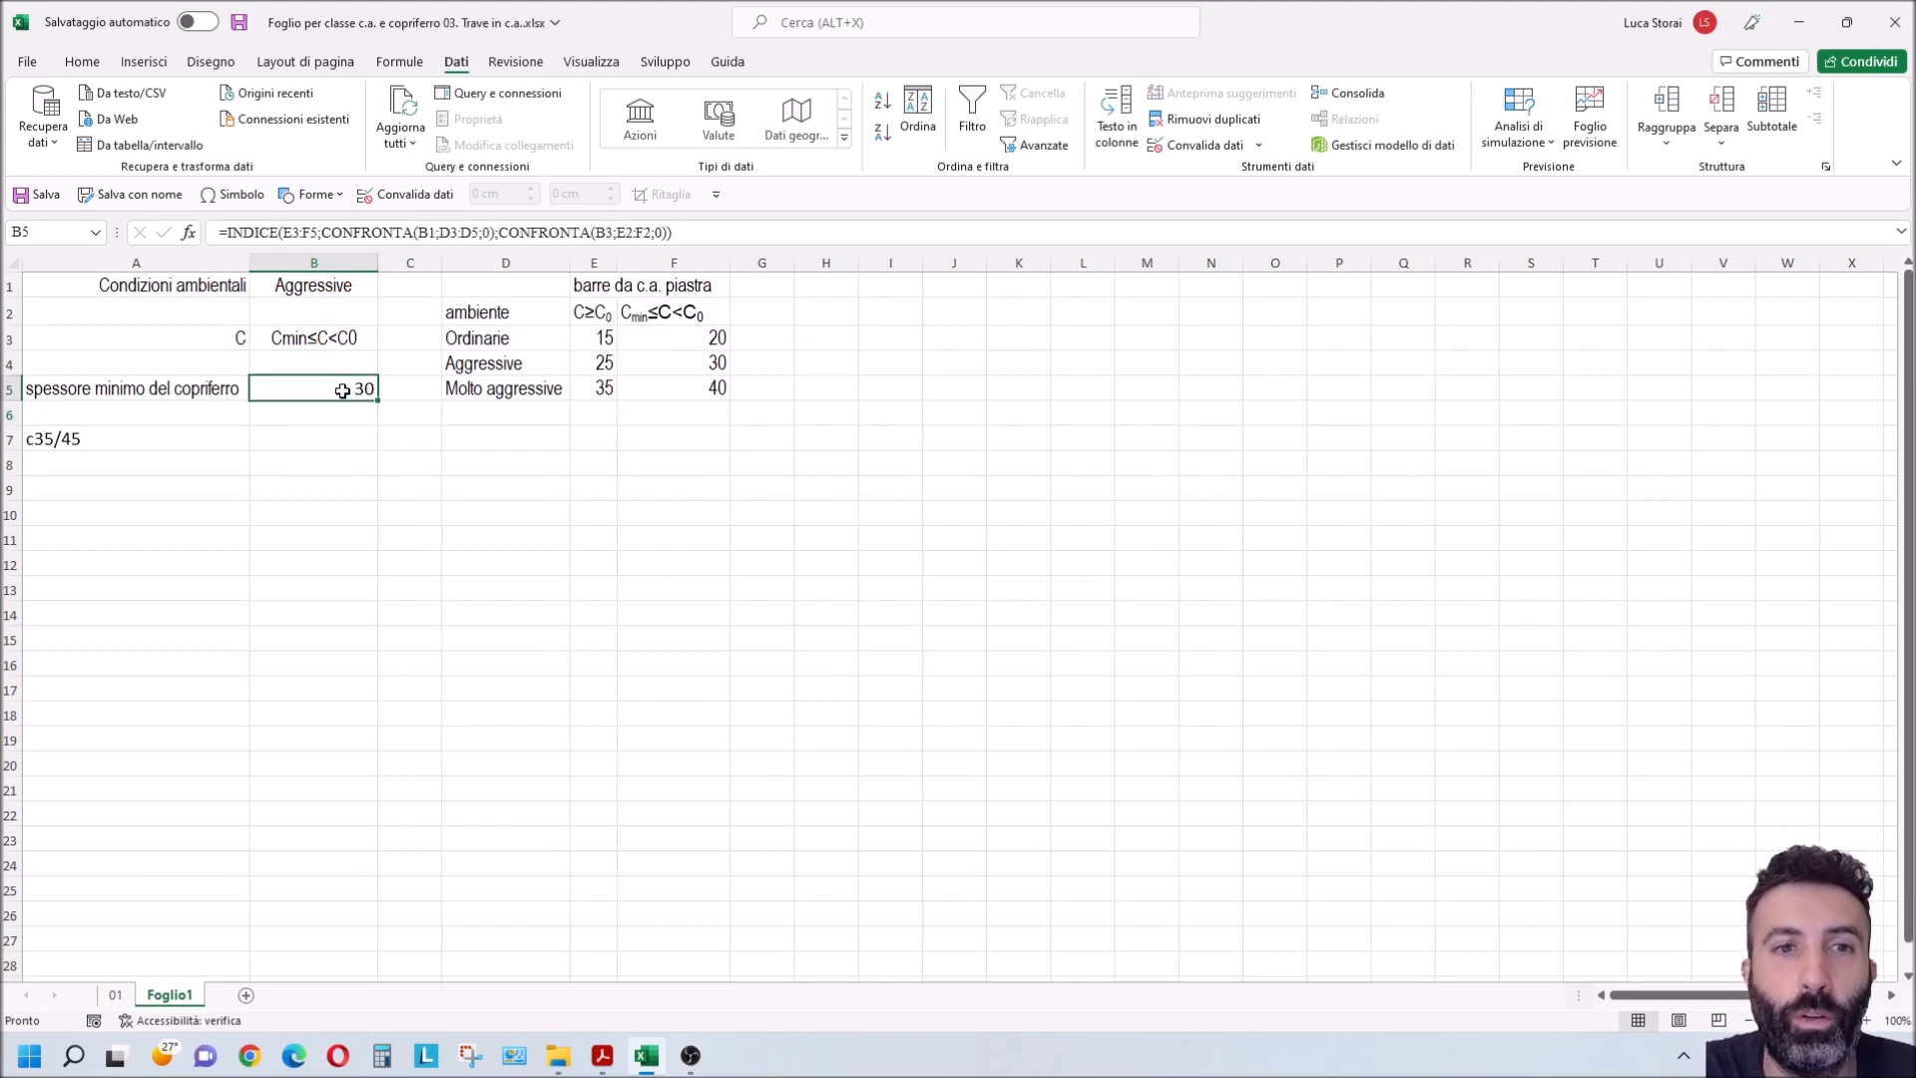
left_click_drag(481, 361, 662, 362)
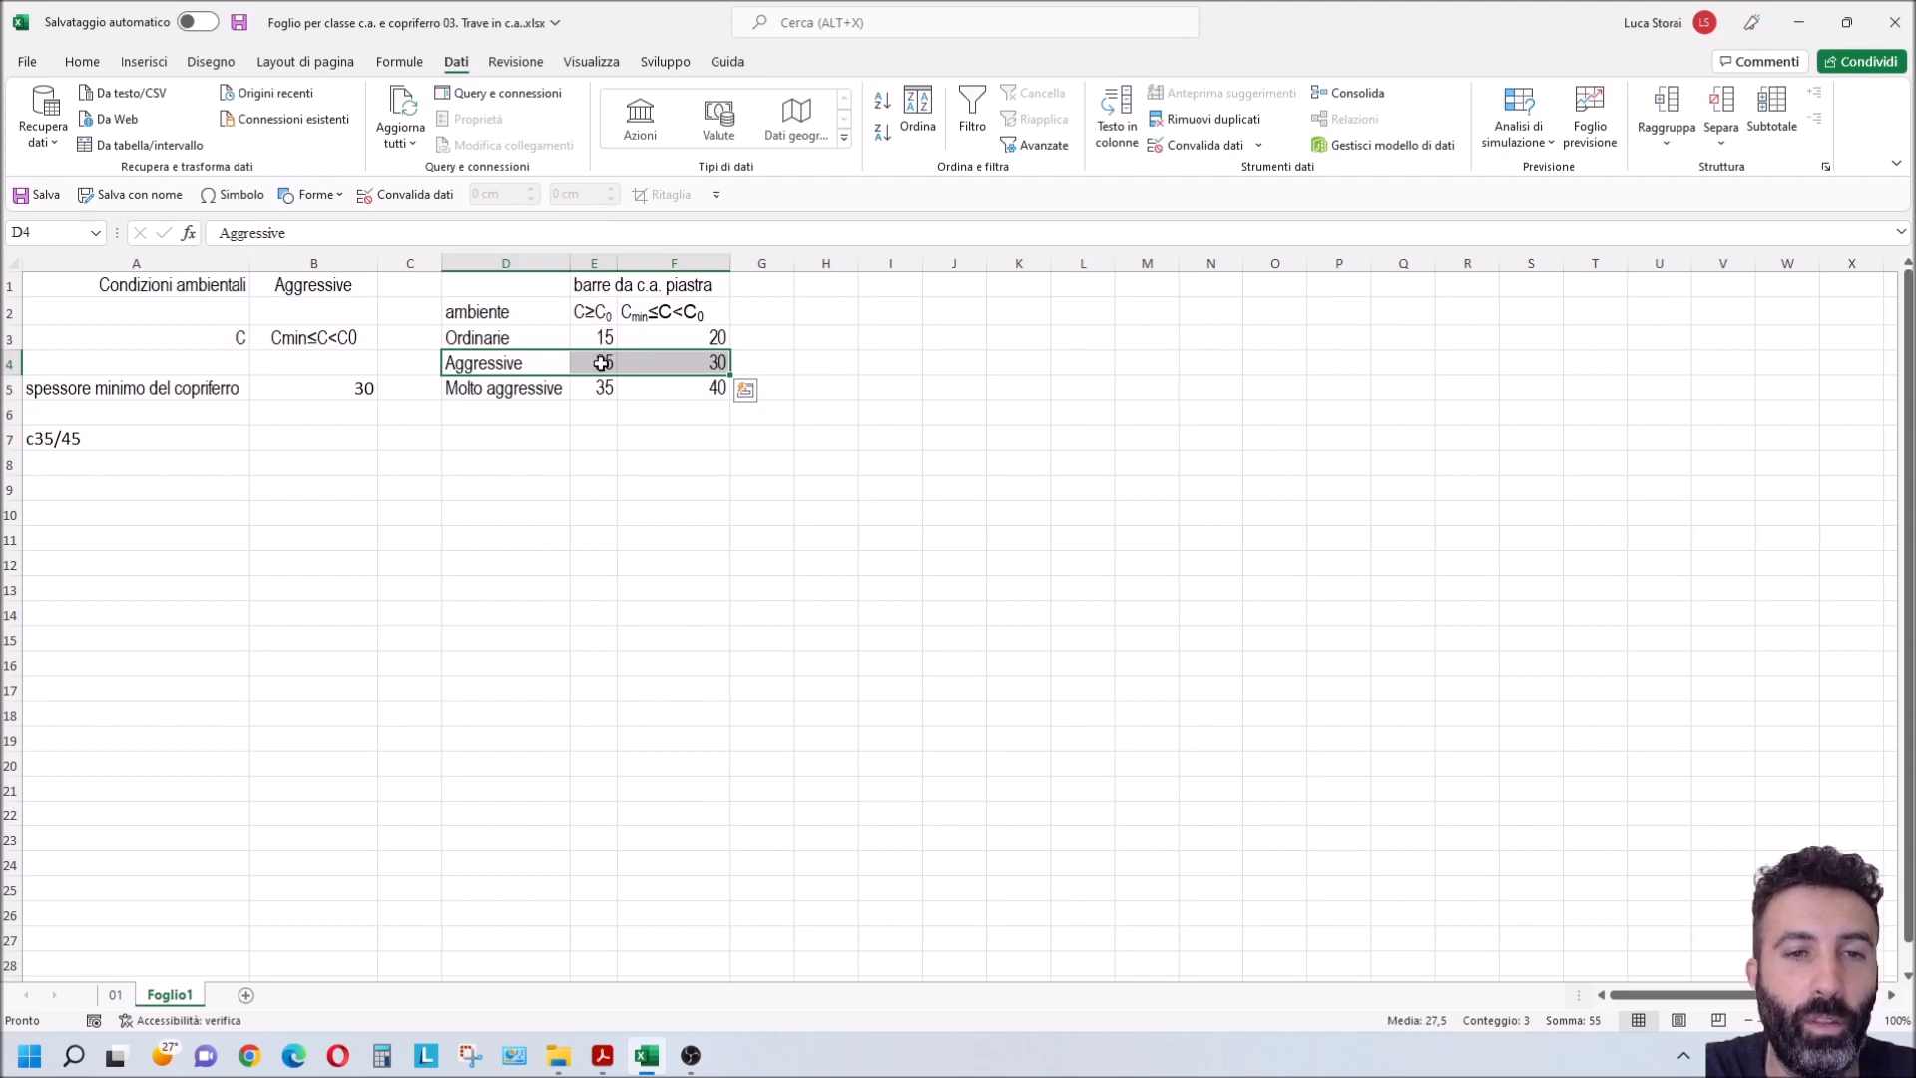
left_click(663, 314)
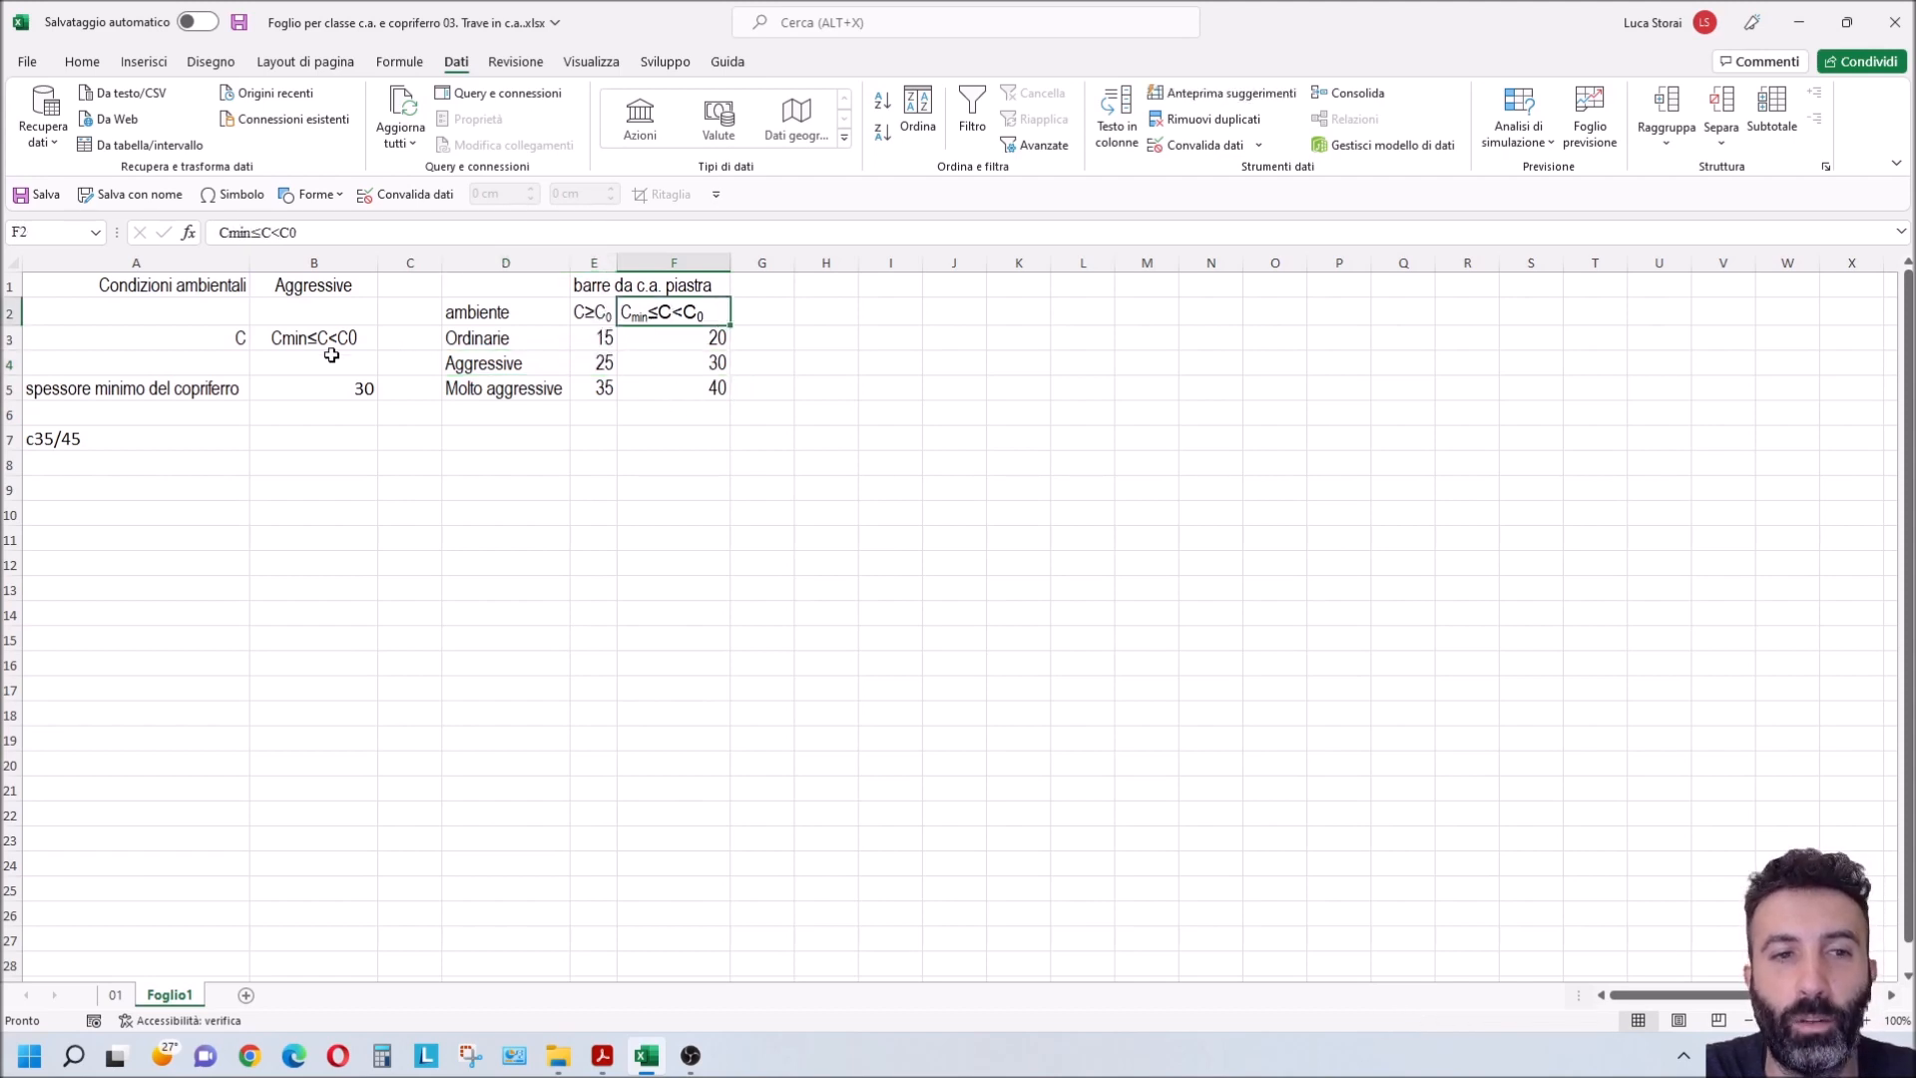
left_click(689, 356)
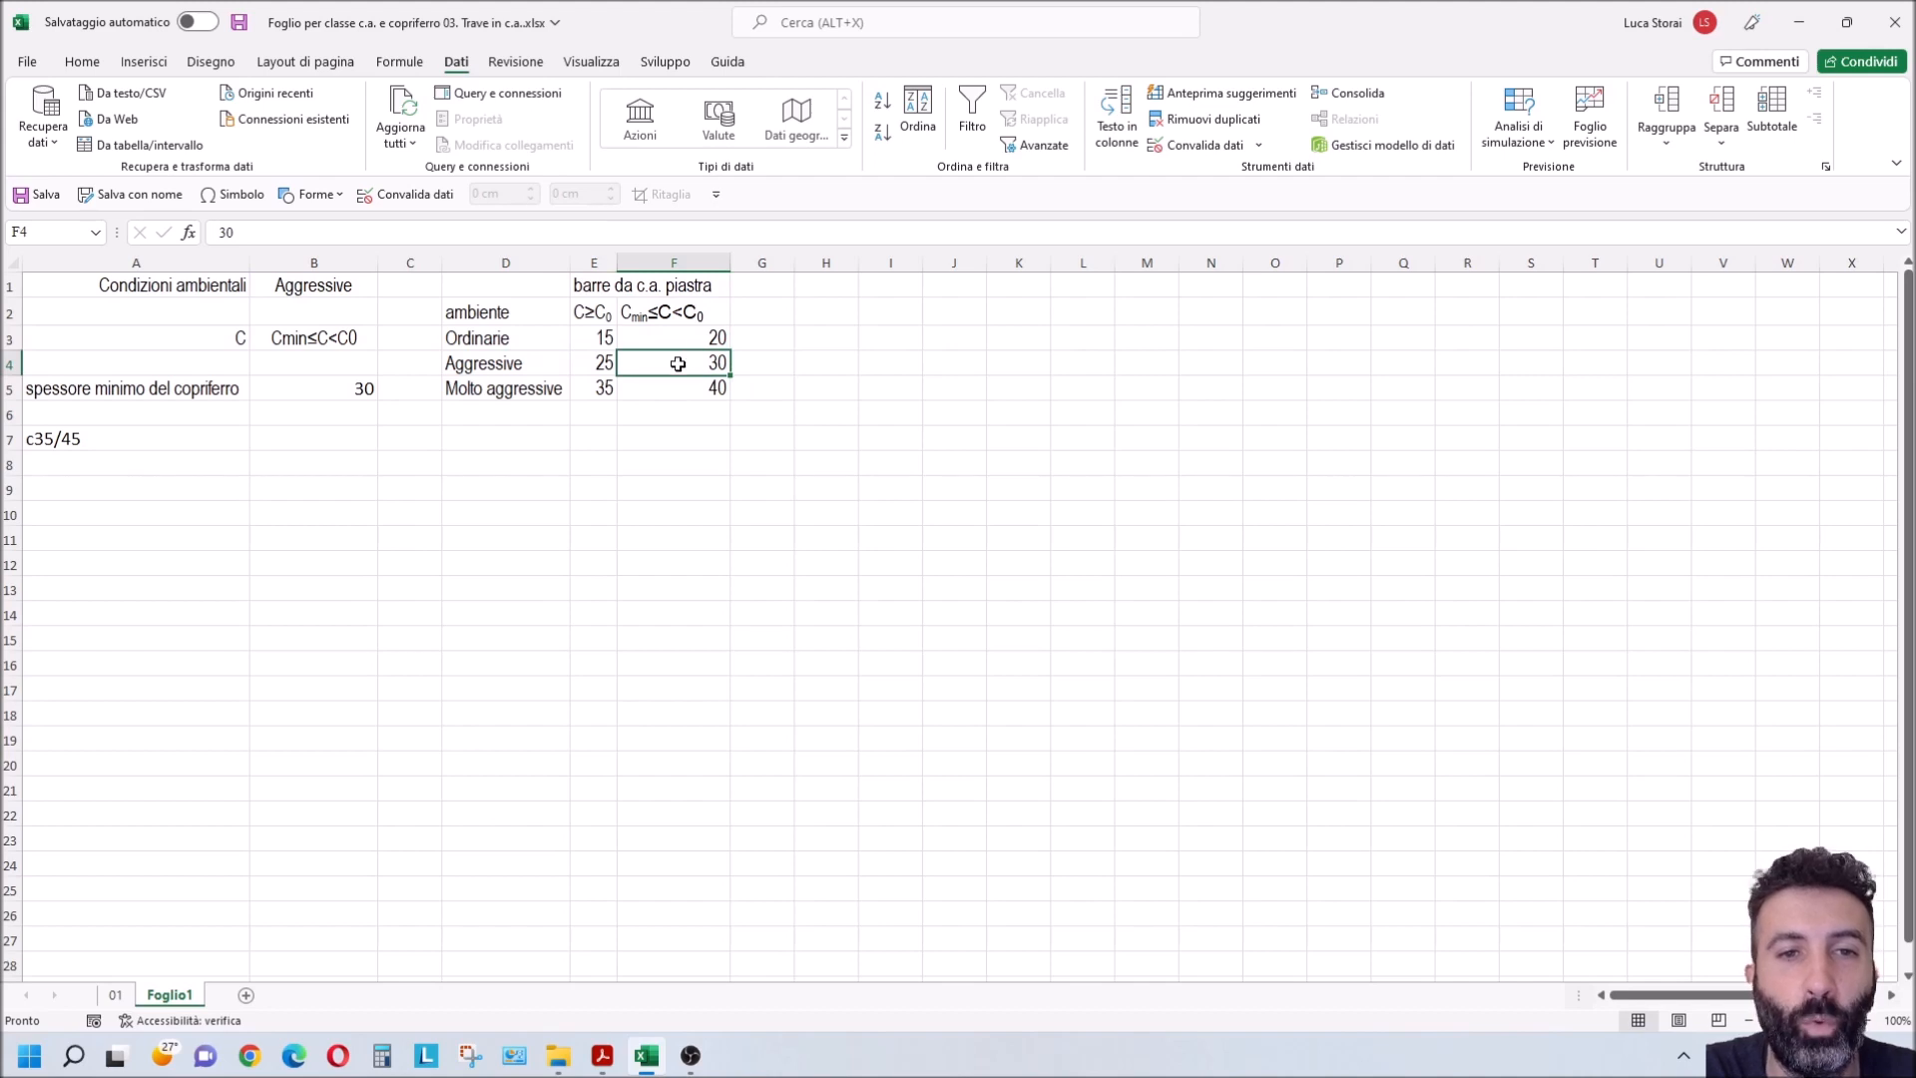
Step: Set the concrete class in B3 to C≥C0 and check the cover in B5 against the Aggressive row of the table
left_click(337, 341)
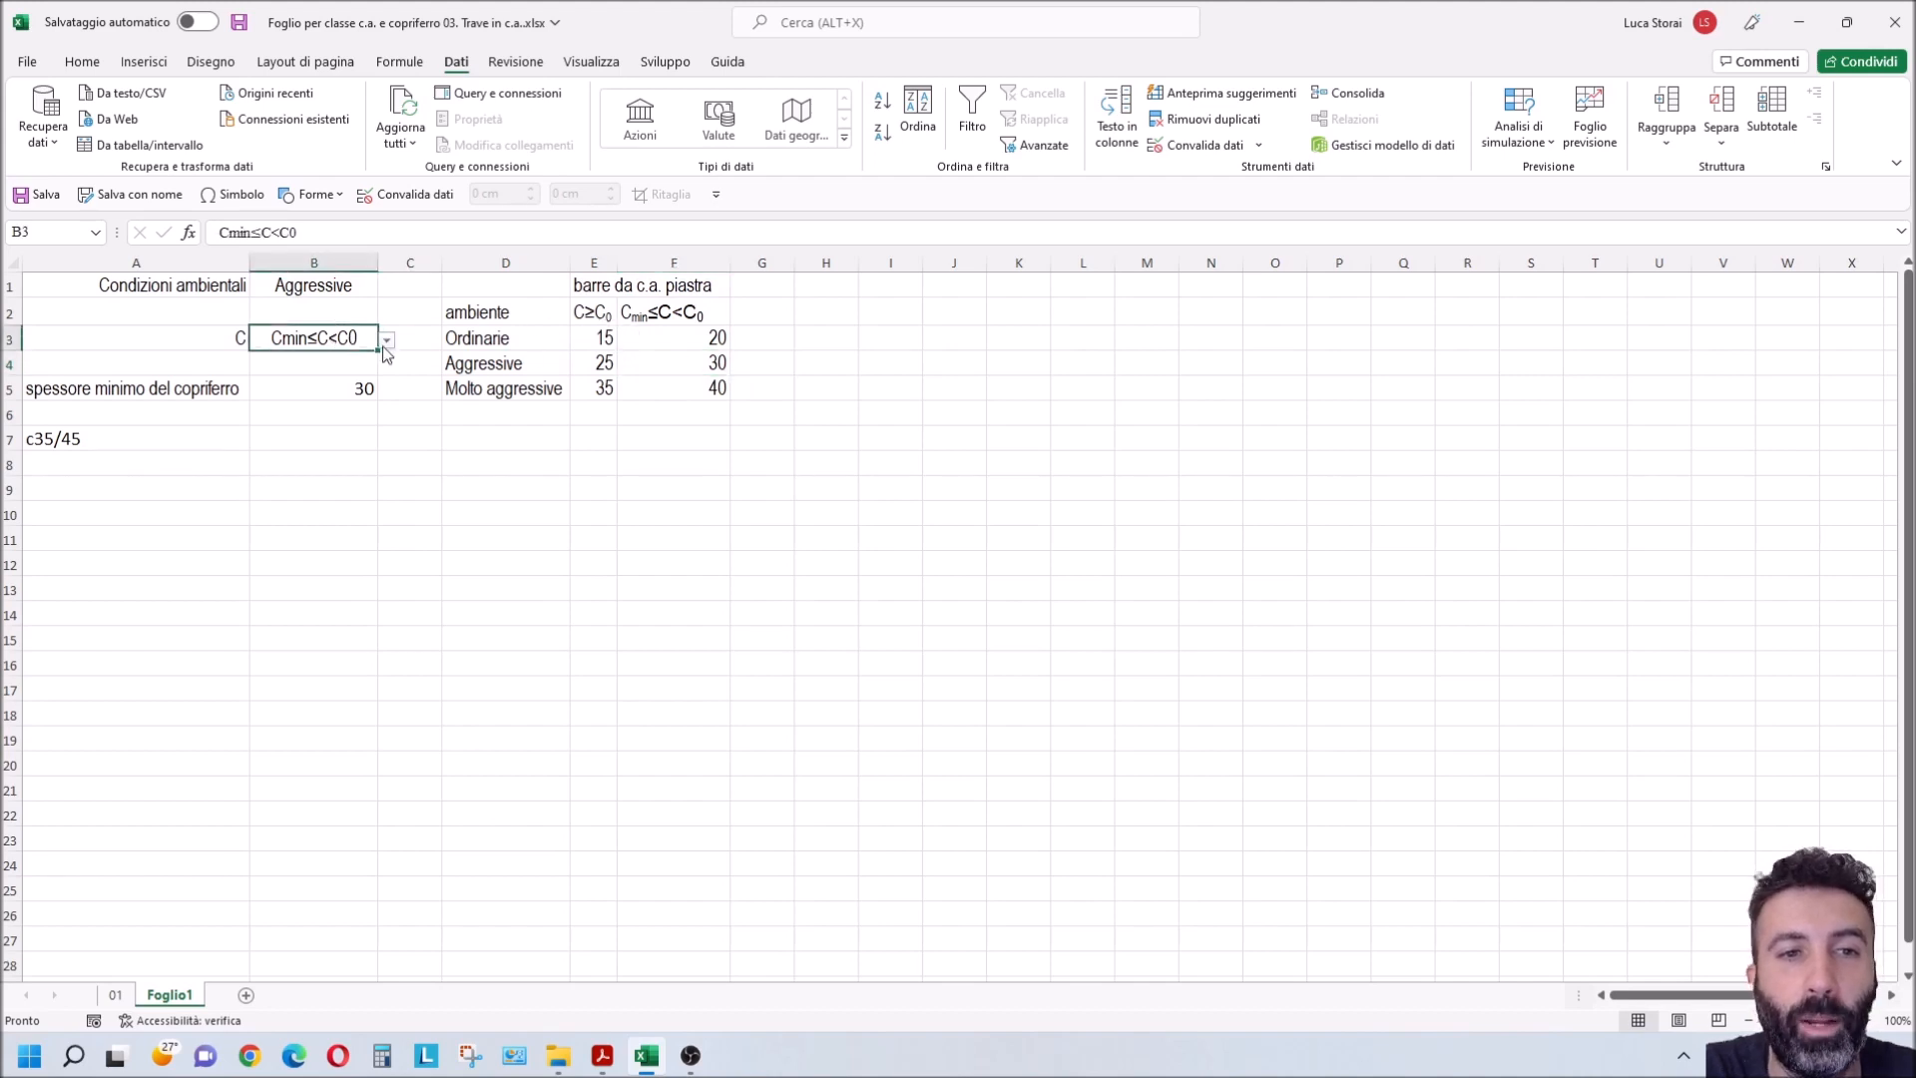
left_click(387, 341)
left_click(316, 361)
left_click(588, 362)
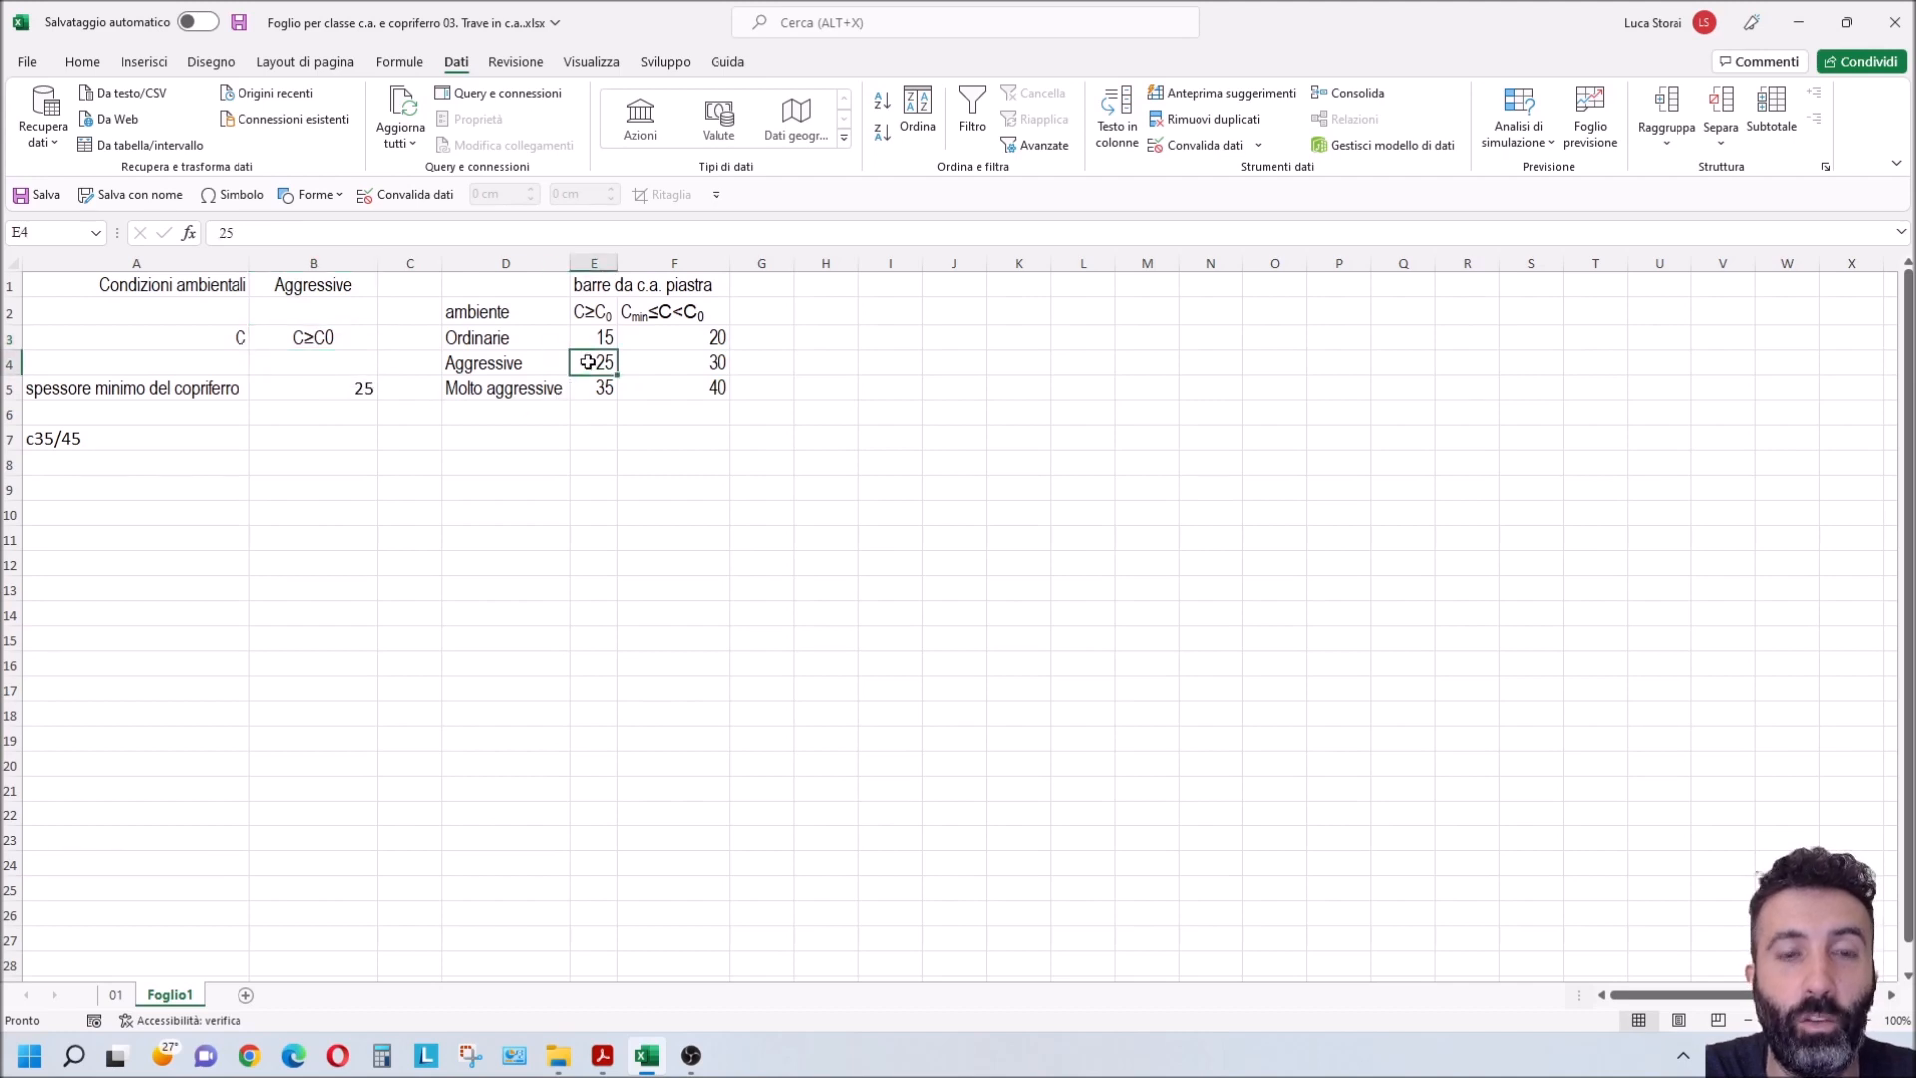
Step: Set B1 to Ordinarie and B3 to Cmin≤C<C0, comparing the cover in B5 with the Ordinarie row of the table
left_click(357, 290)
left_click(386, 288)
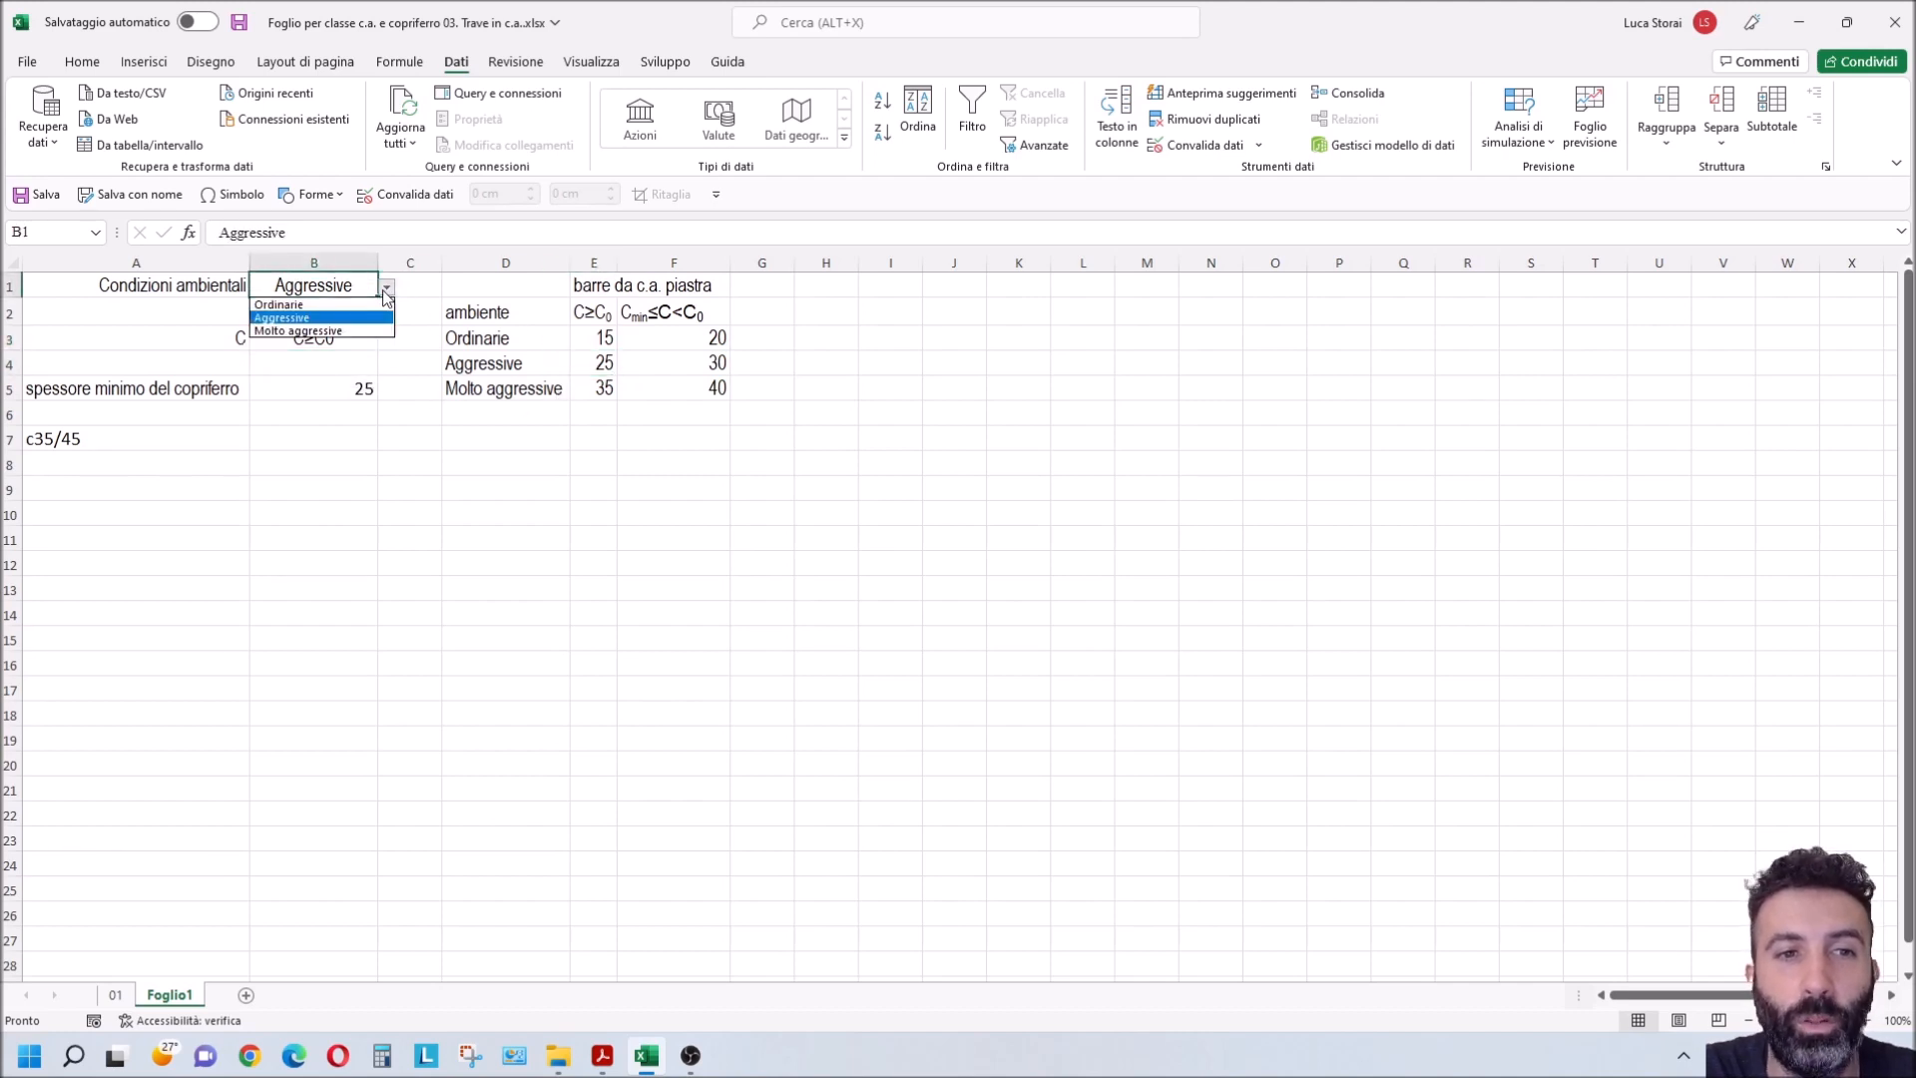
left_click(361, 306)
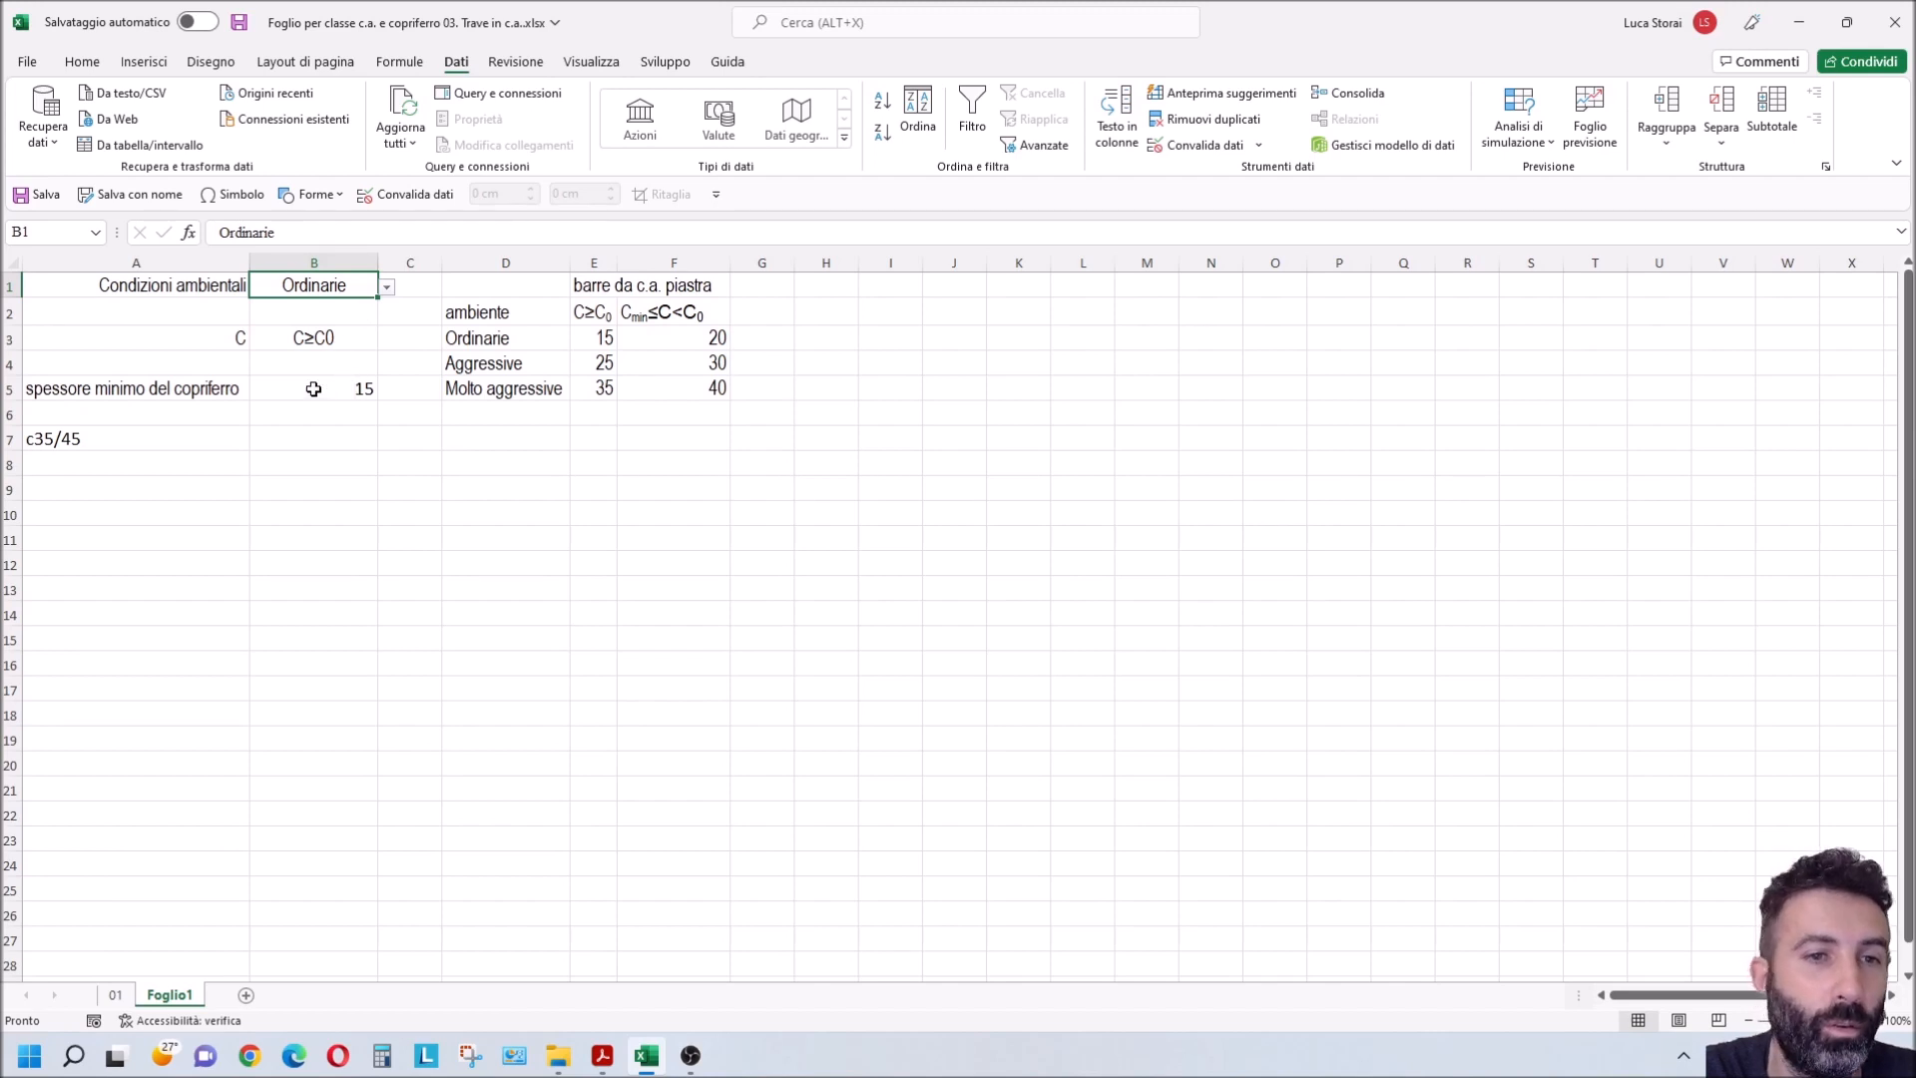
left_click(374, 335)
left_click(386, 339)
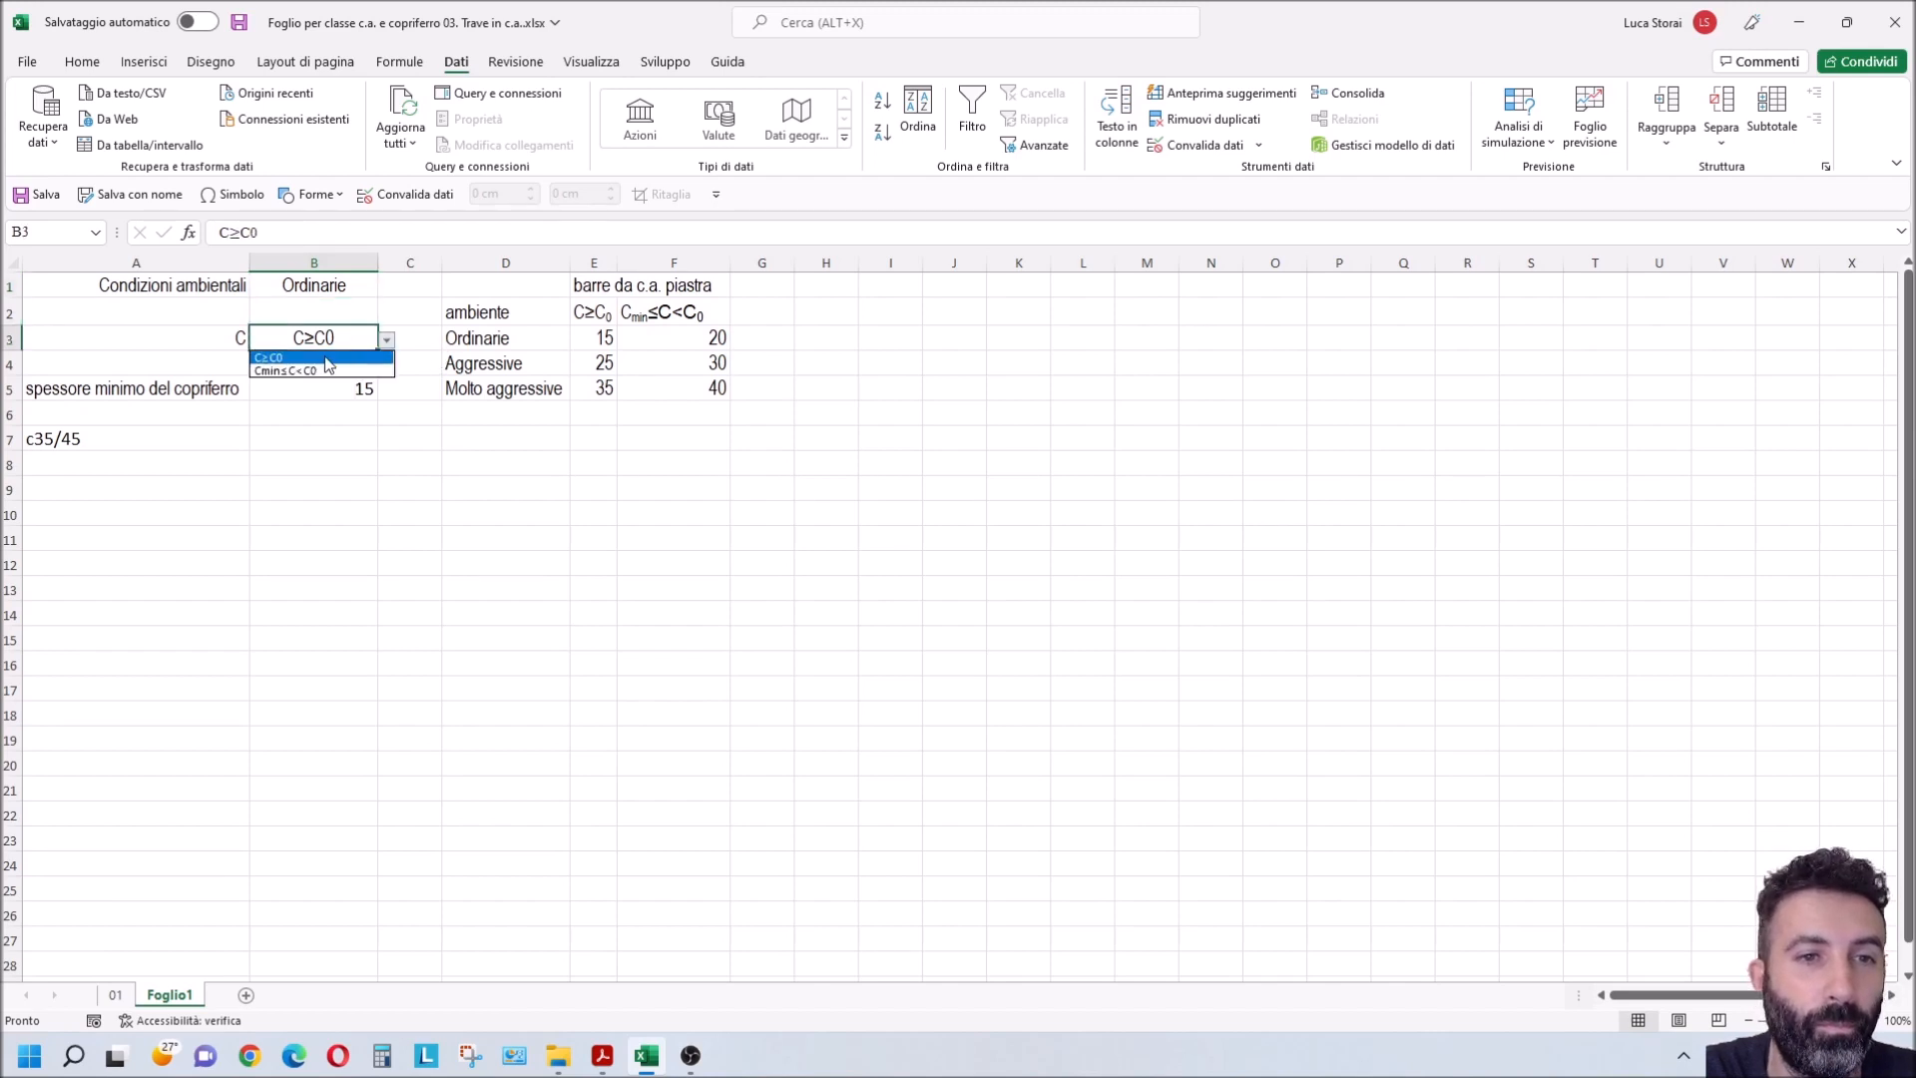
left_click(325, 376)
left_click(619, 349)
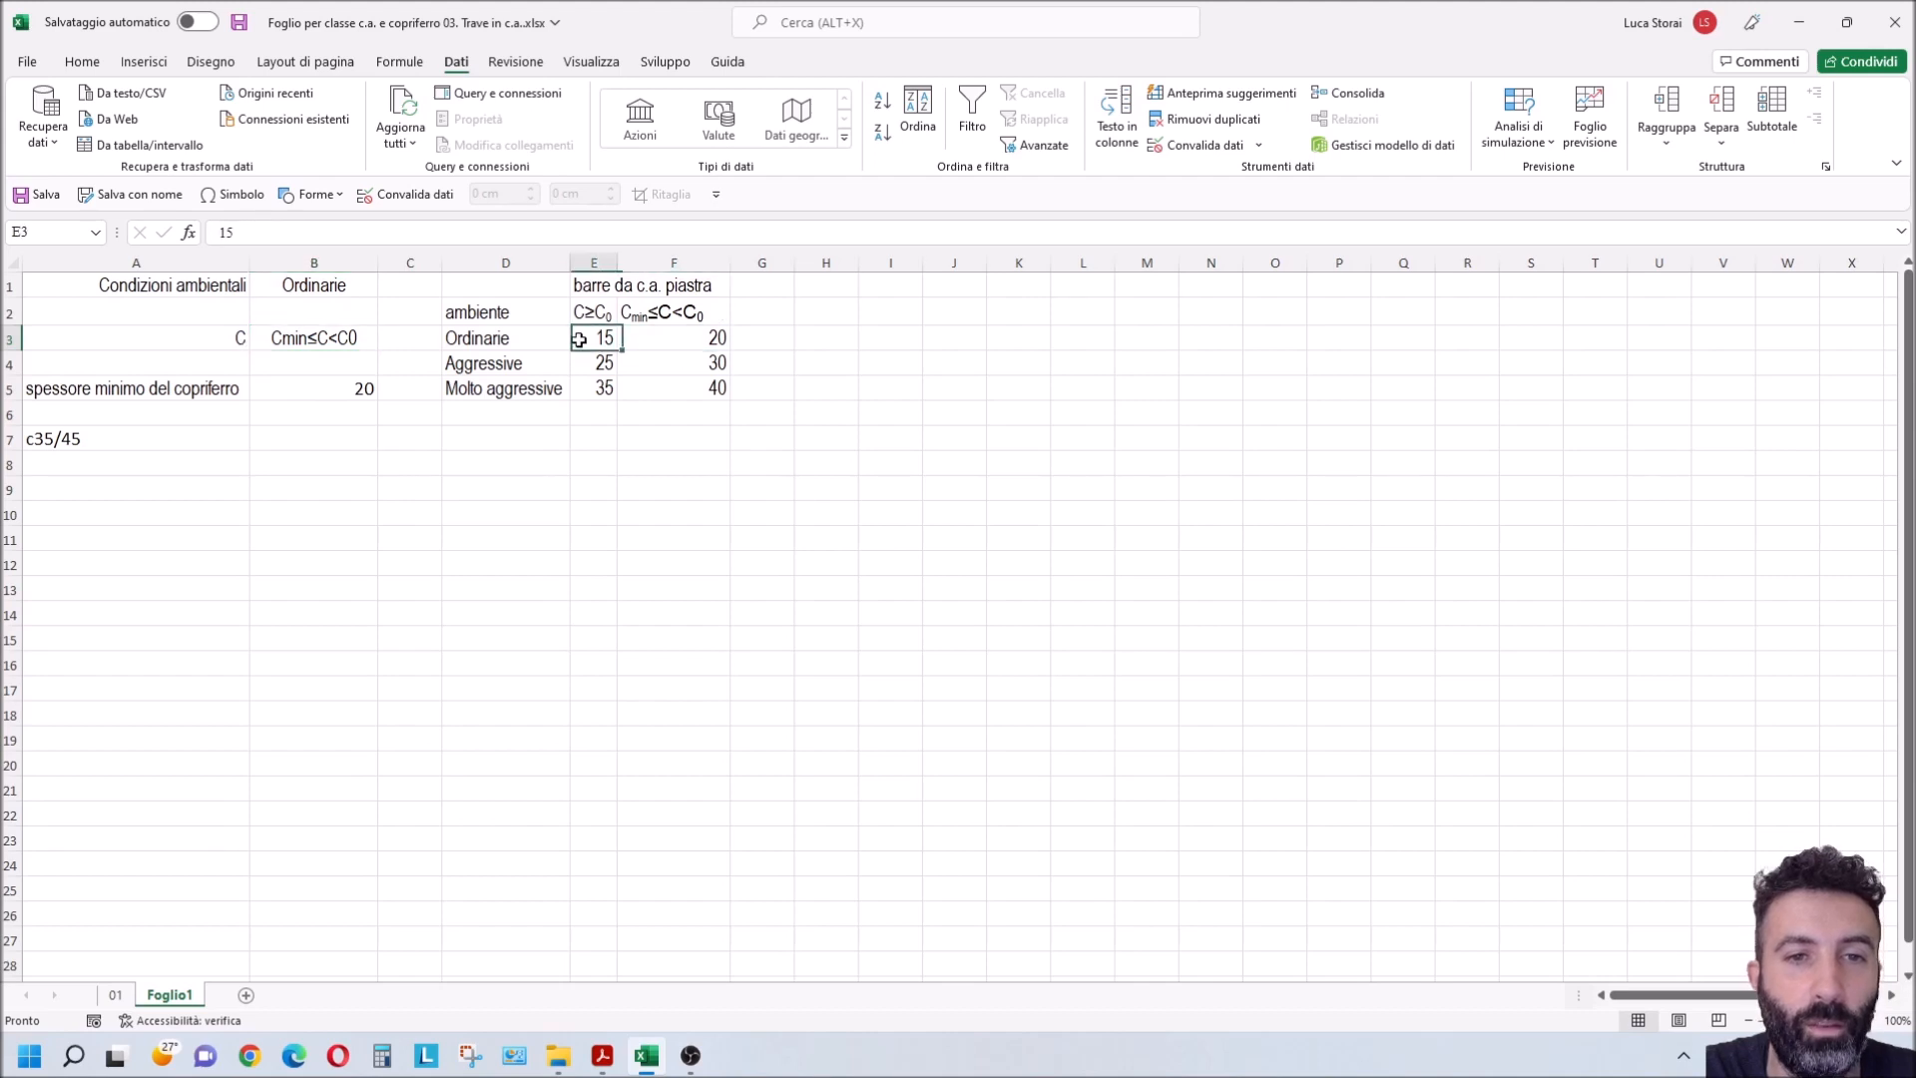
Step: Set B1 to Molto aggressive and B3 to C≥C0, and compare the cover in B5 with table cell E5
left_click(341, 292)
left_click(387, 287)
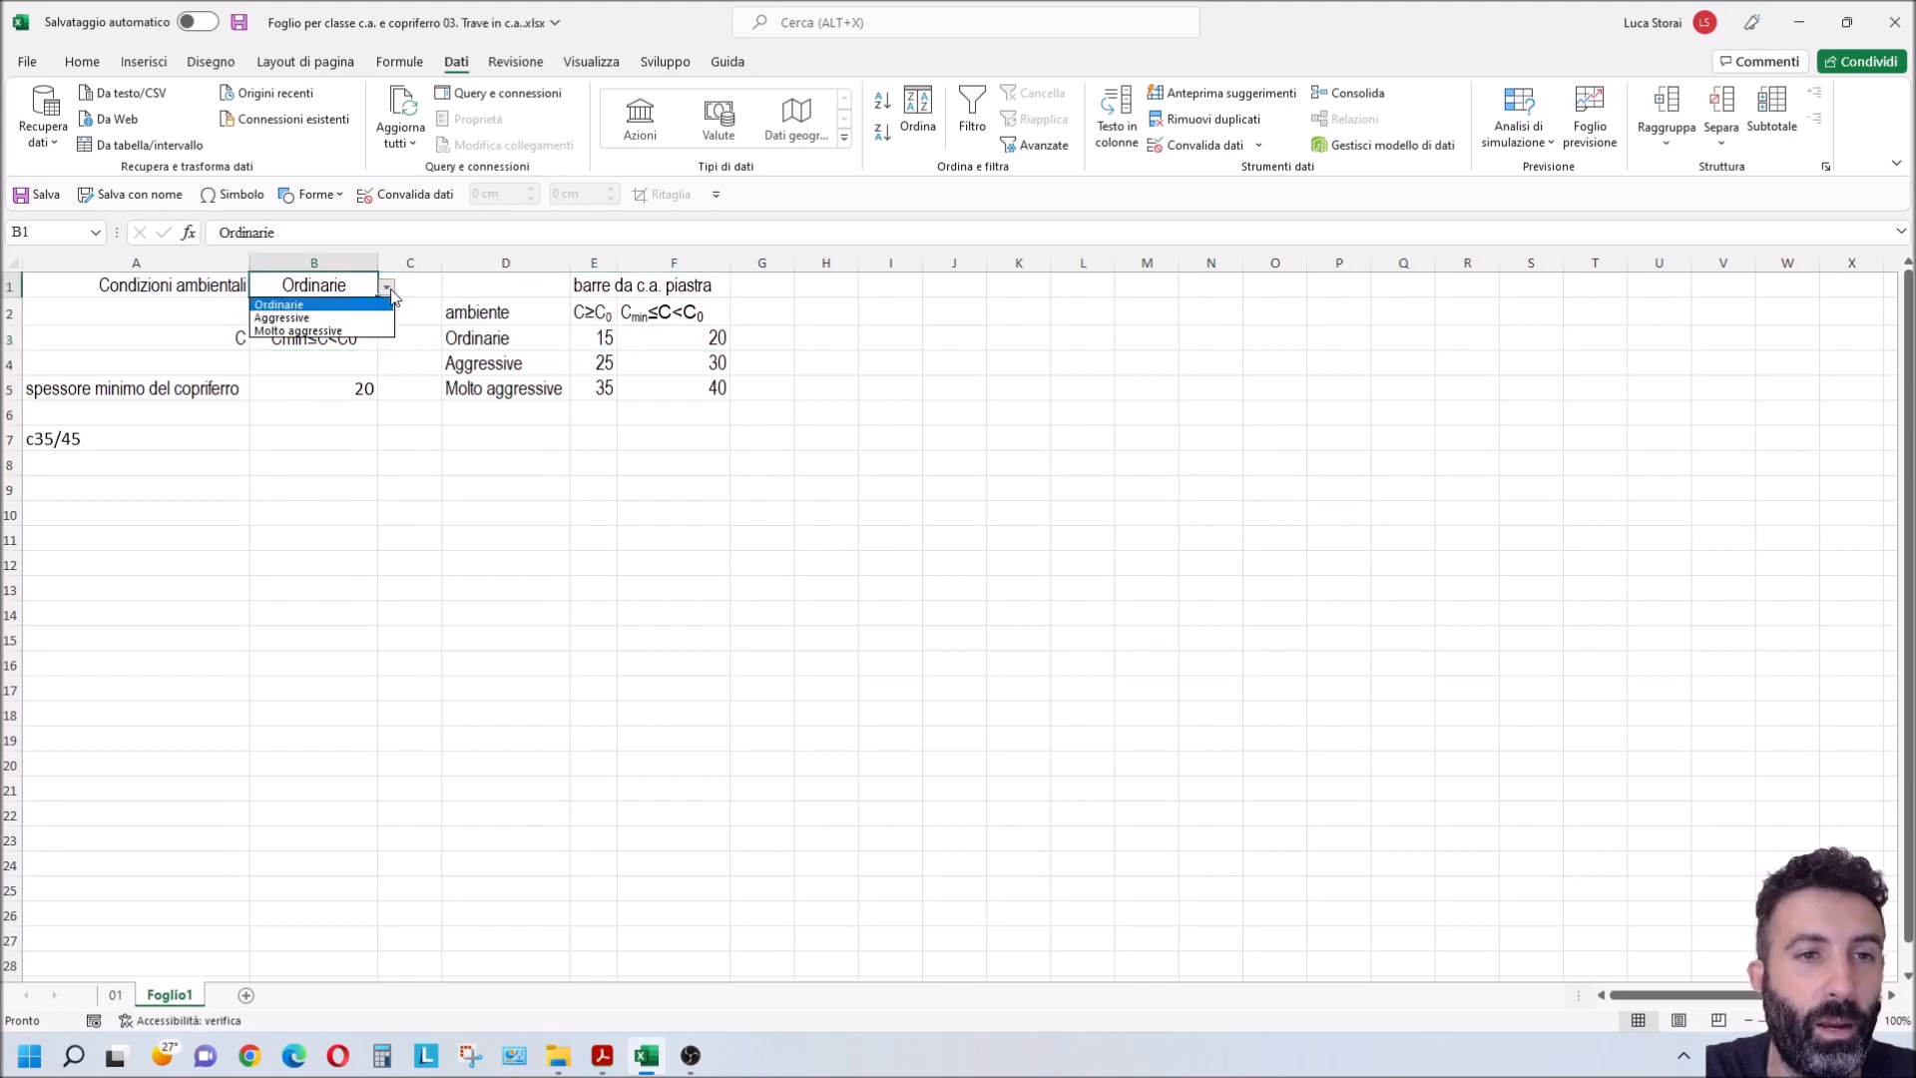
left_click(355, 333)
left_click(356, 338)
left_click(386, 340)
left_click(335, 358)
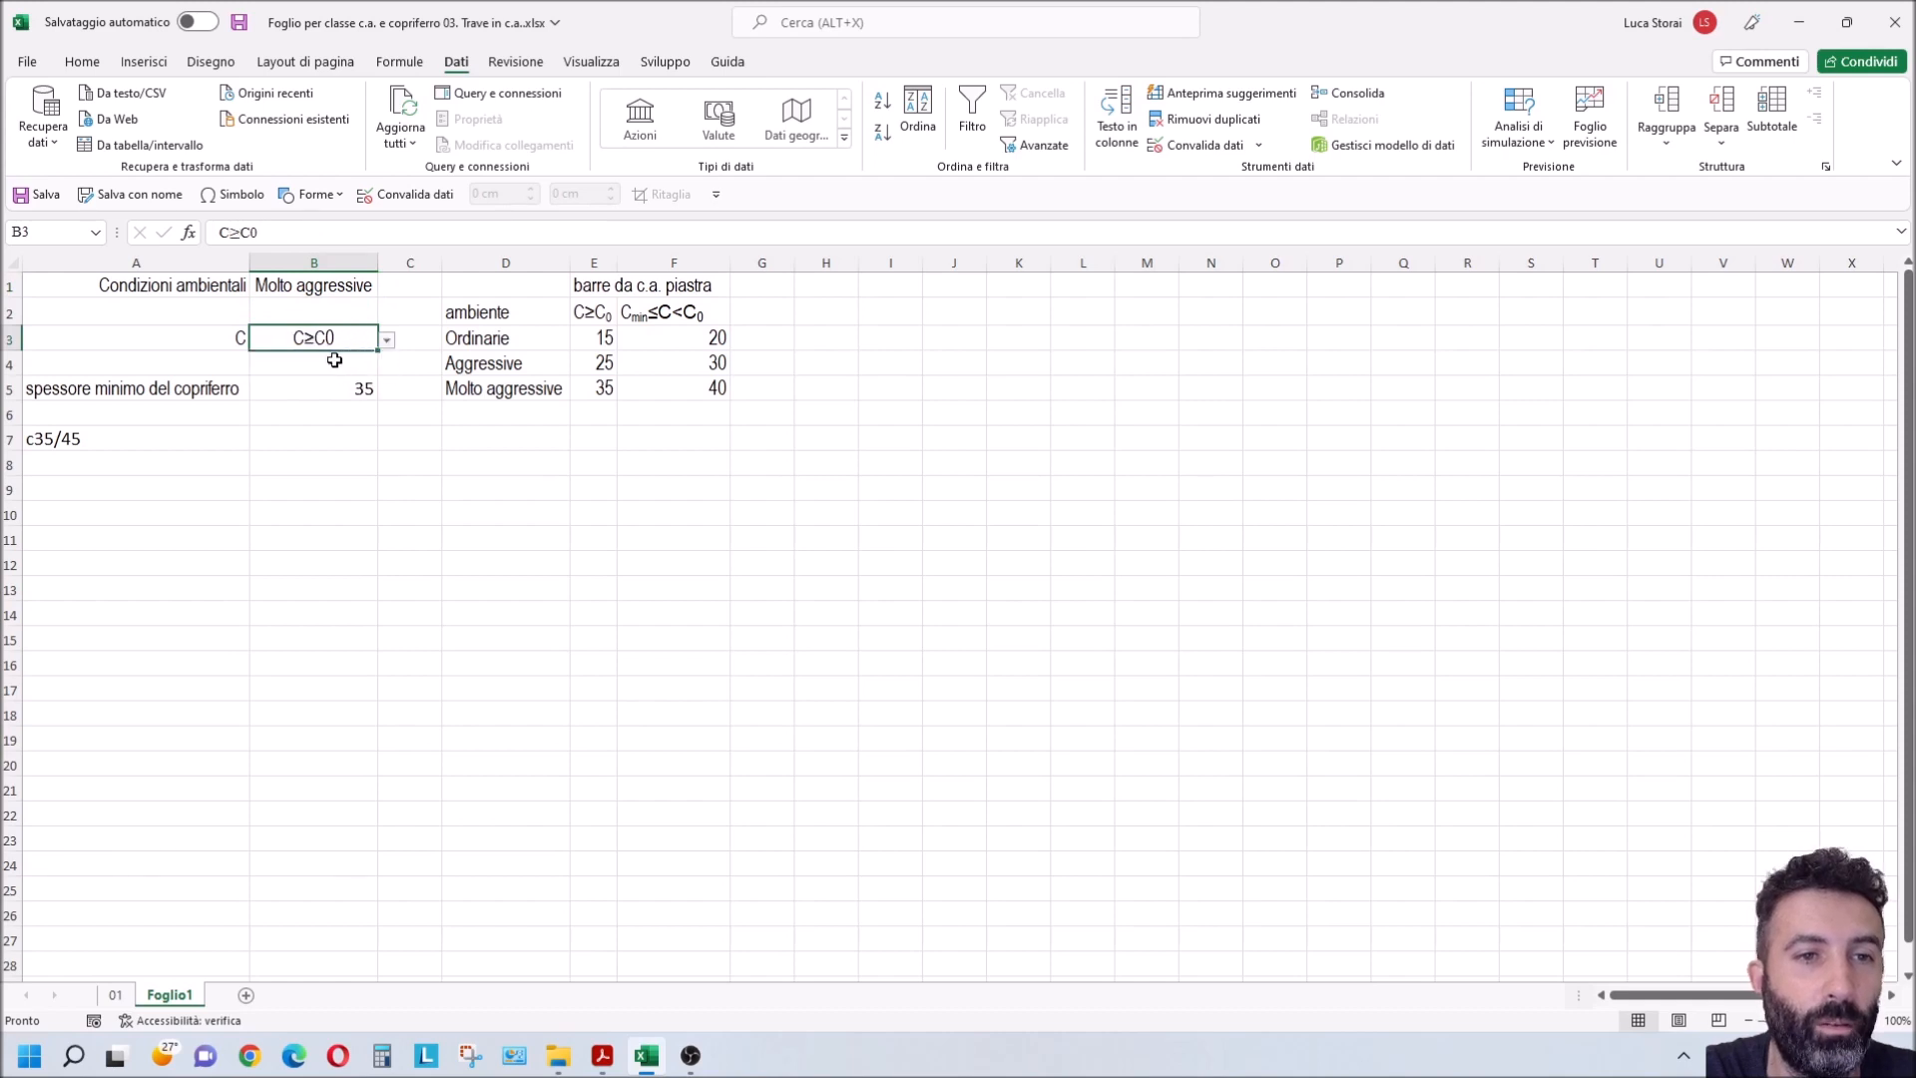
left_click(597, 391)
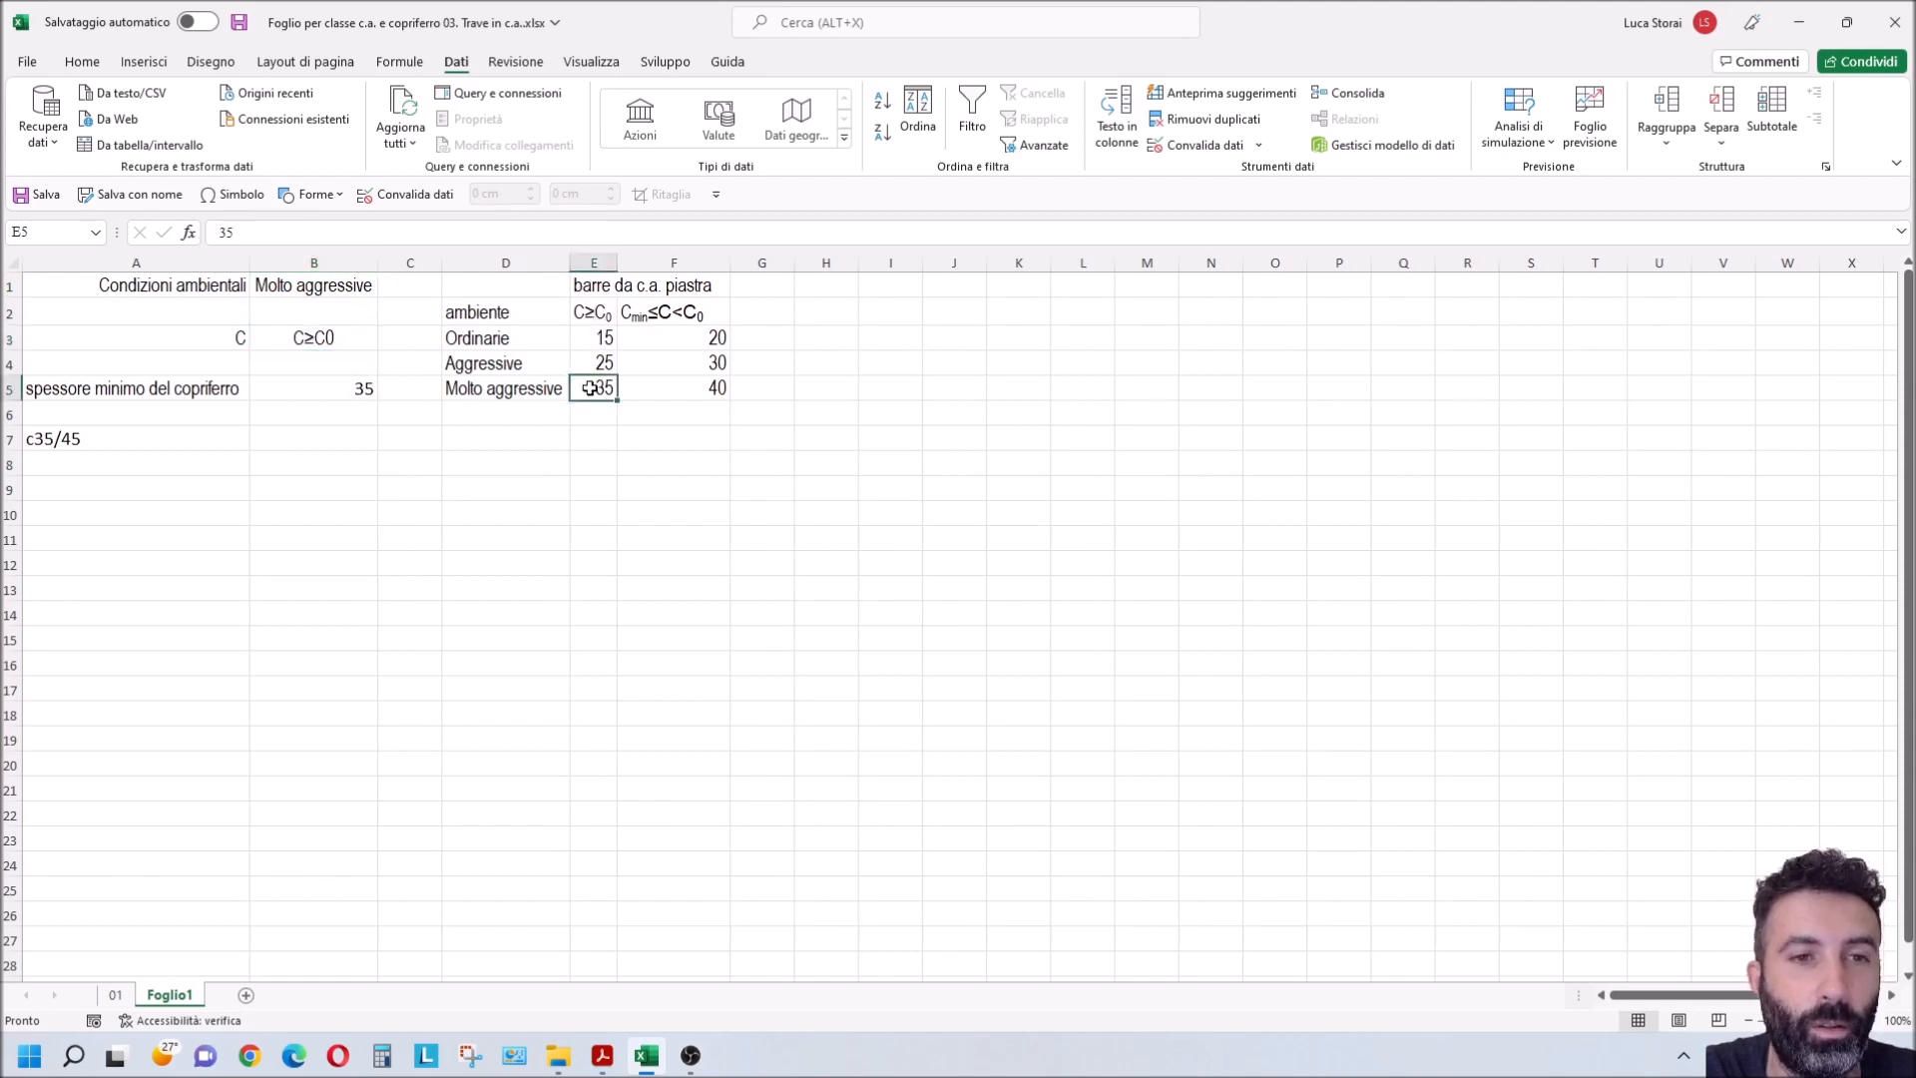
Step: Switch the concrete class in B3 to Cmin≤C<C0 and check the cover in B5 against table cell F5
left_click(345, 337)
left_click(388, 341)
left_click(354, 377)
left_click(654, 390)
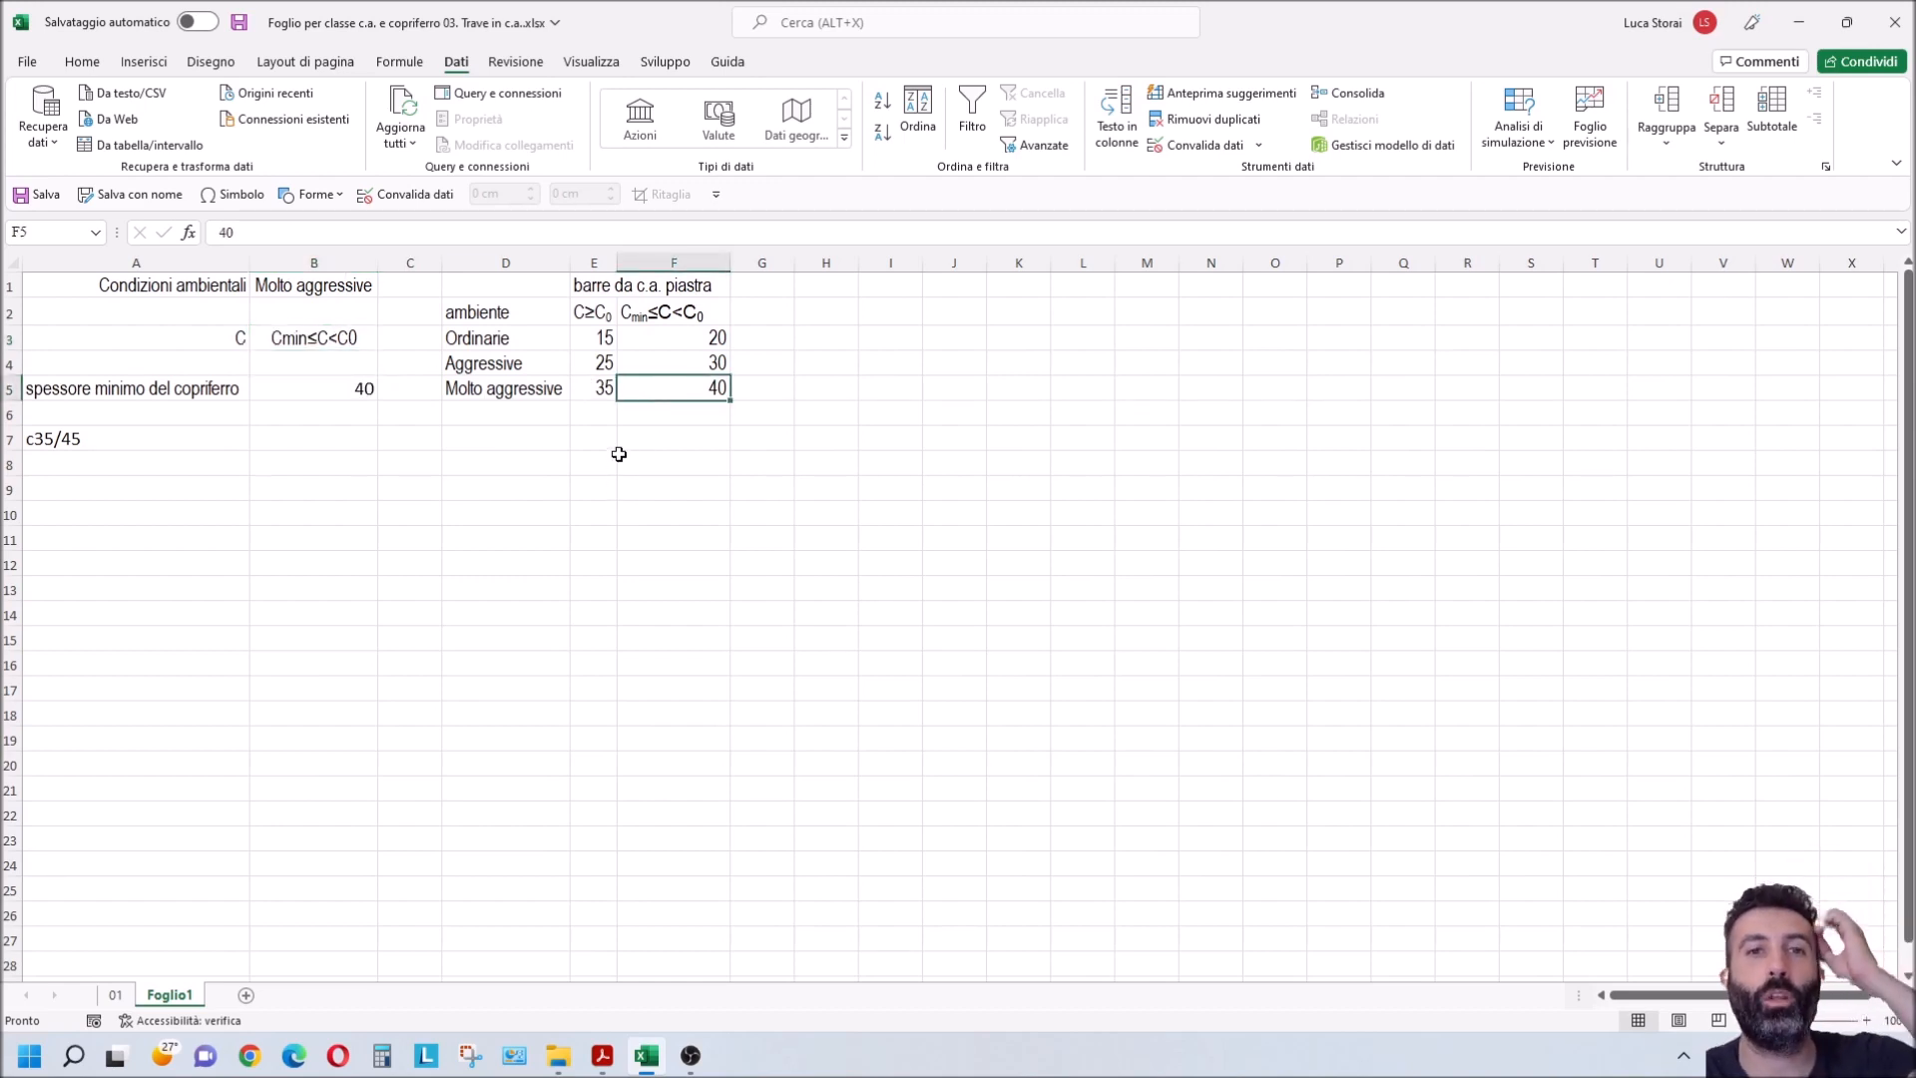
Step: Review the ranges of the lookup table by selecting the cover values E3:F5, the conditions column D3:D14 and the header row E2:H2
left_click_drag(604, 338, 663, 384)
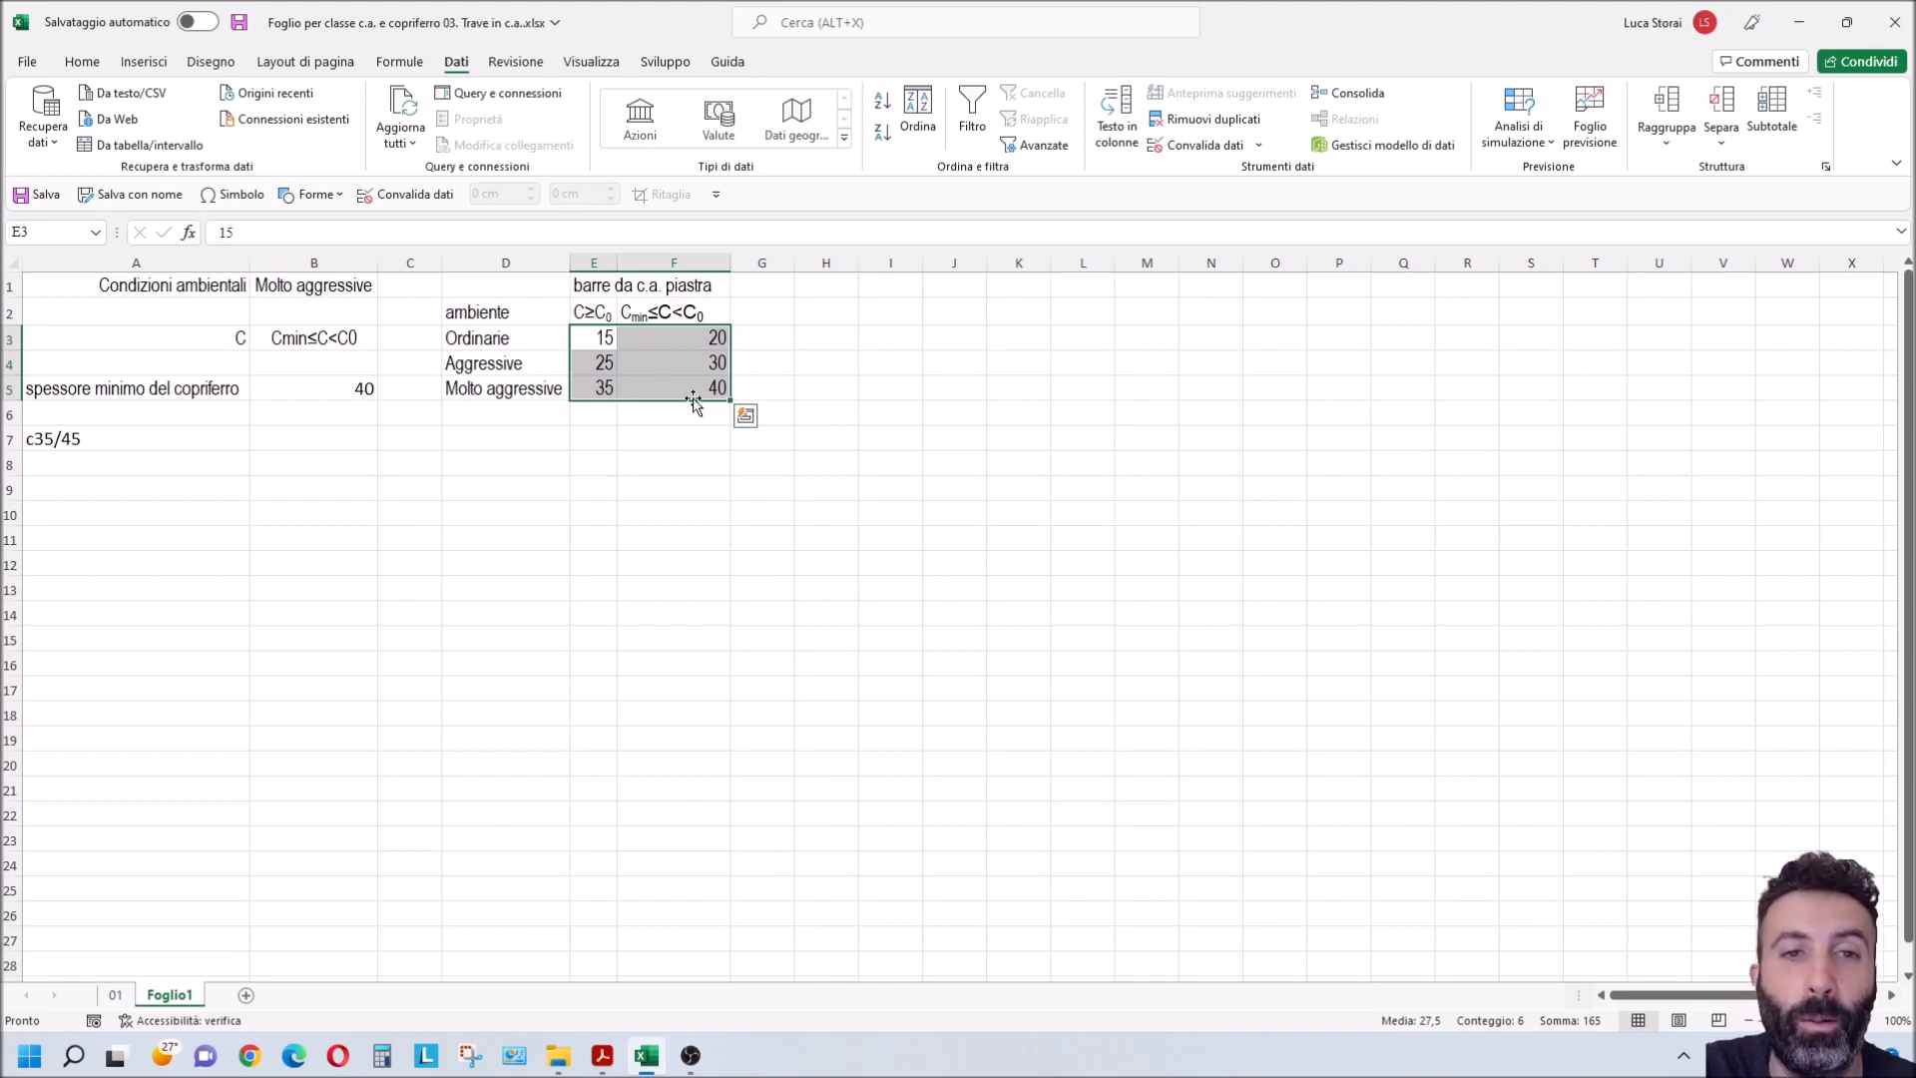
mouse_move(729, 400)
left_mouse_down()
mouse_move(943, 599)
mouse_move(935, 637)
mouse_move(733, 401)
left_mouse_up()
left_click(502, 339)
left_click_drag(502, 339, 496, 604)
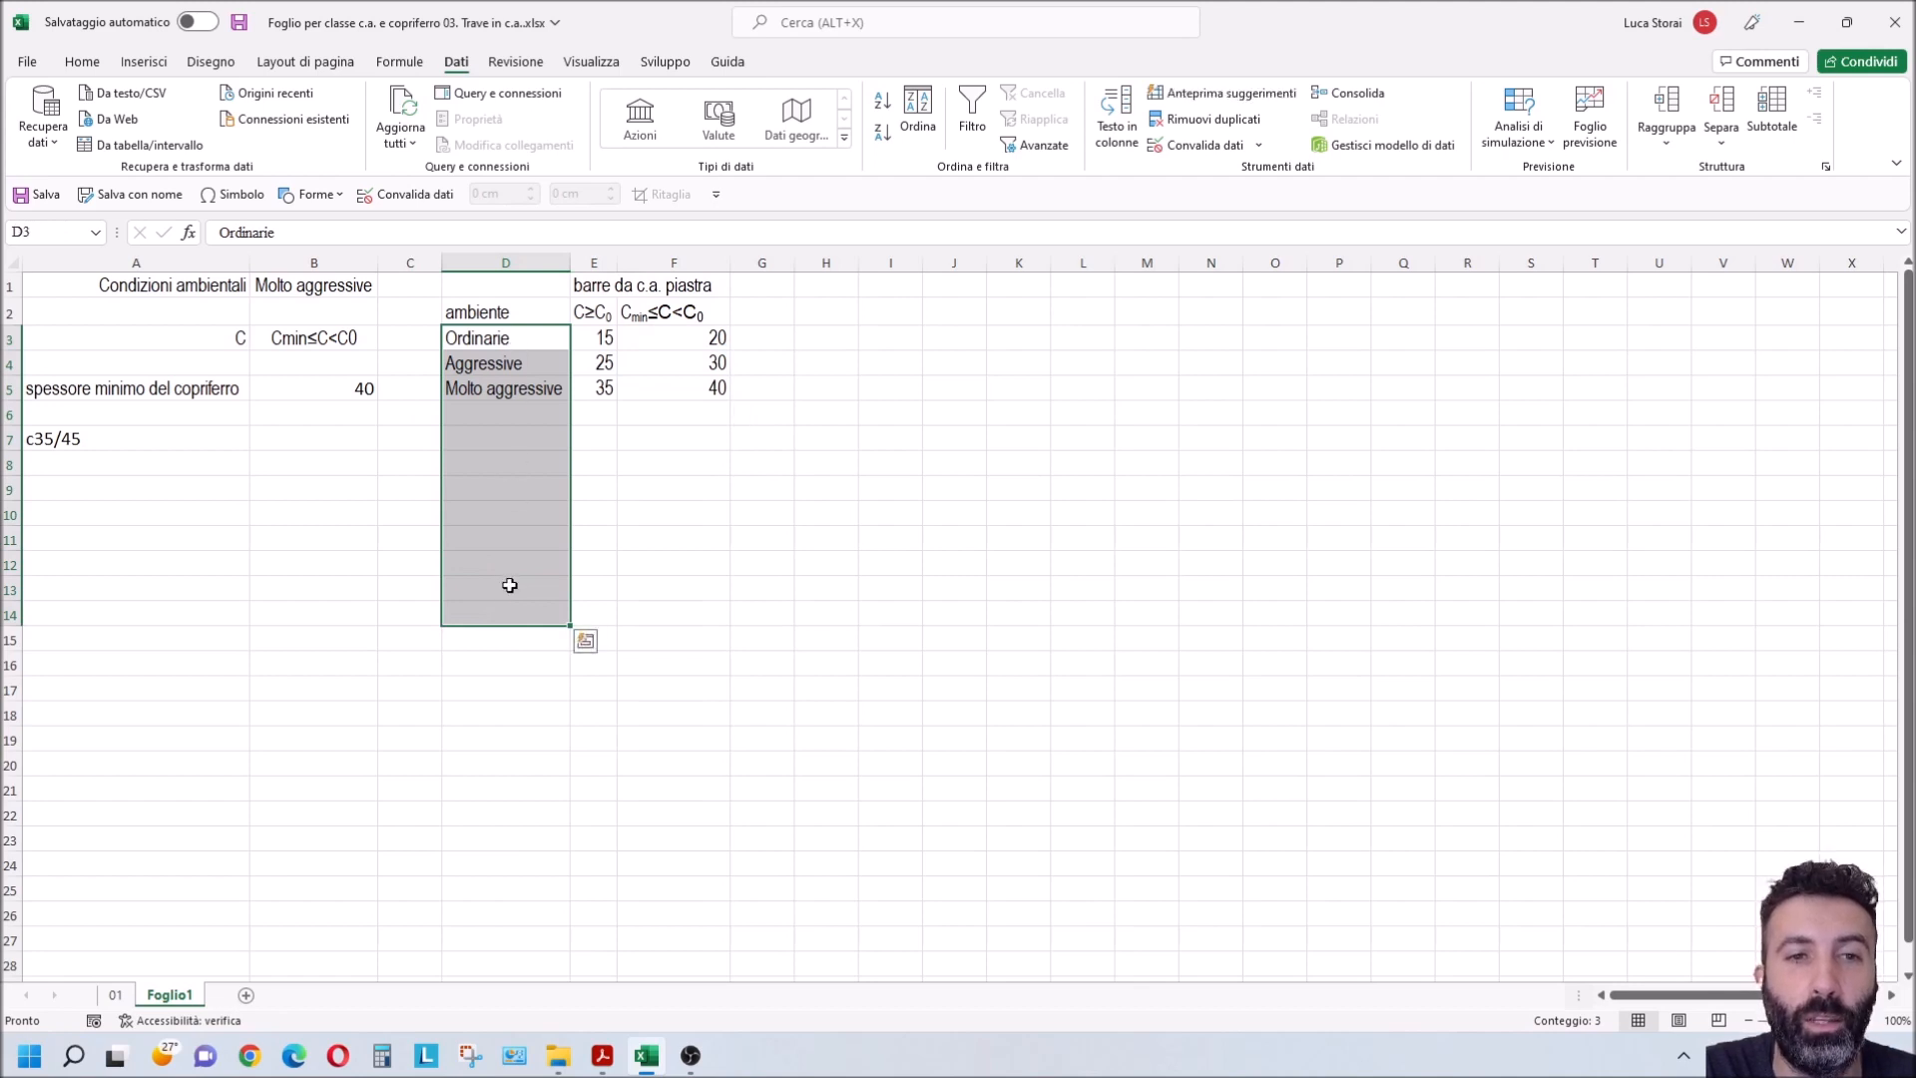
left_click_drag(602, 311, 855, 312)
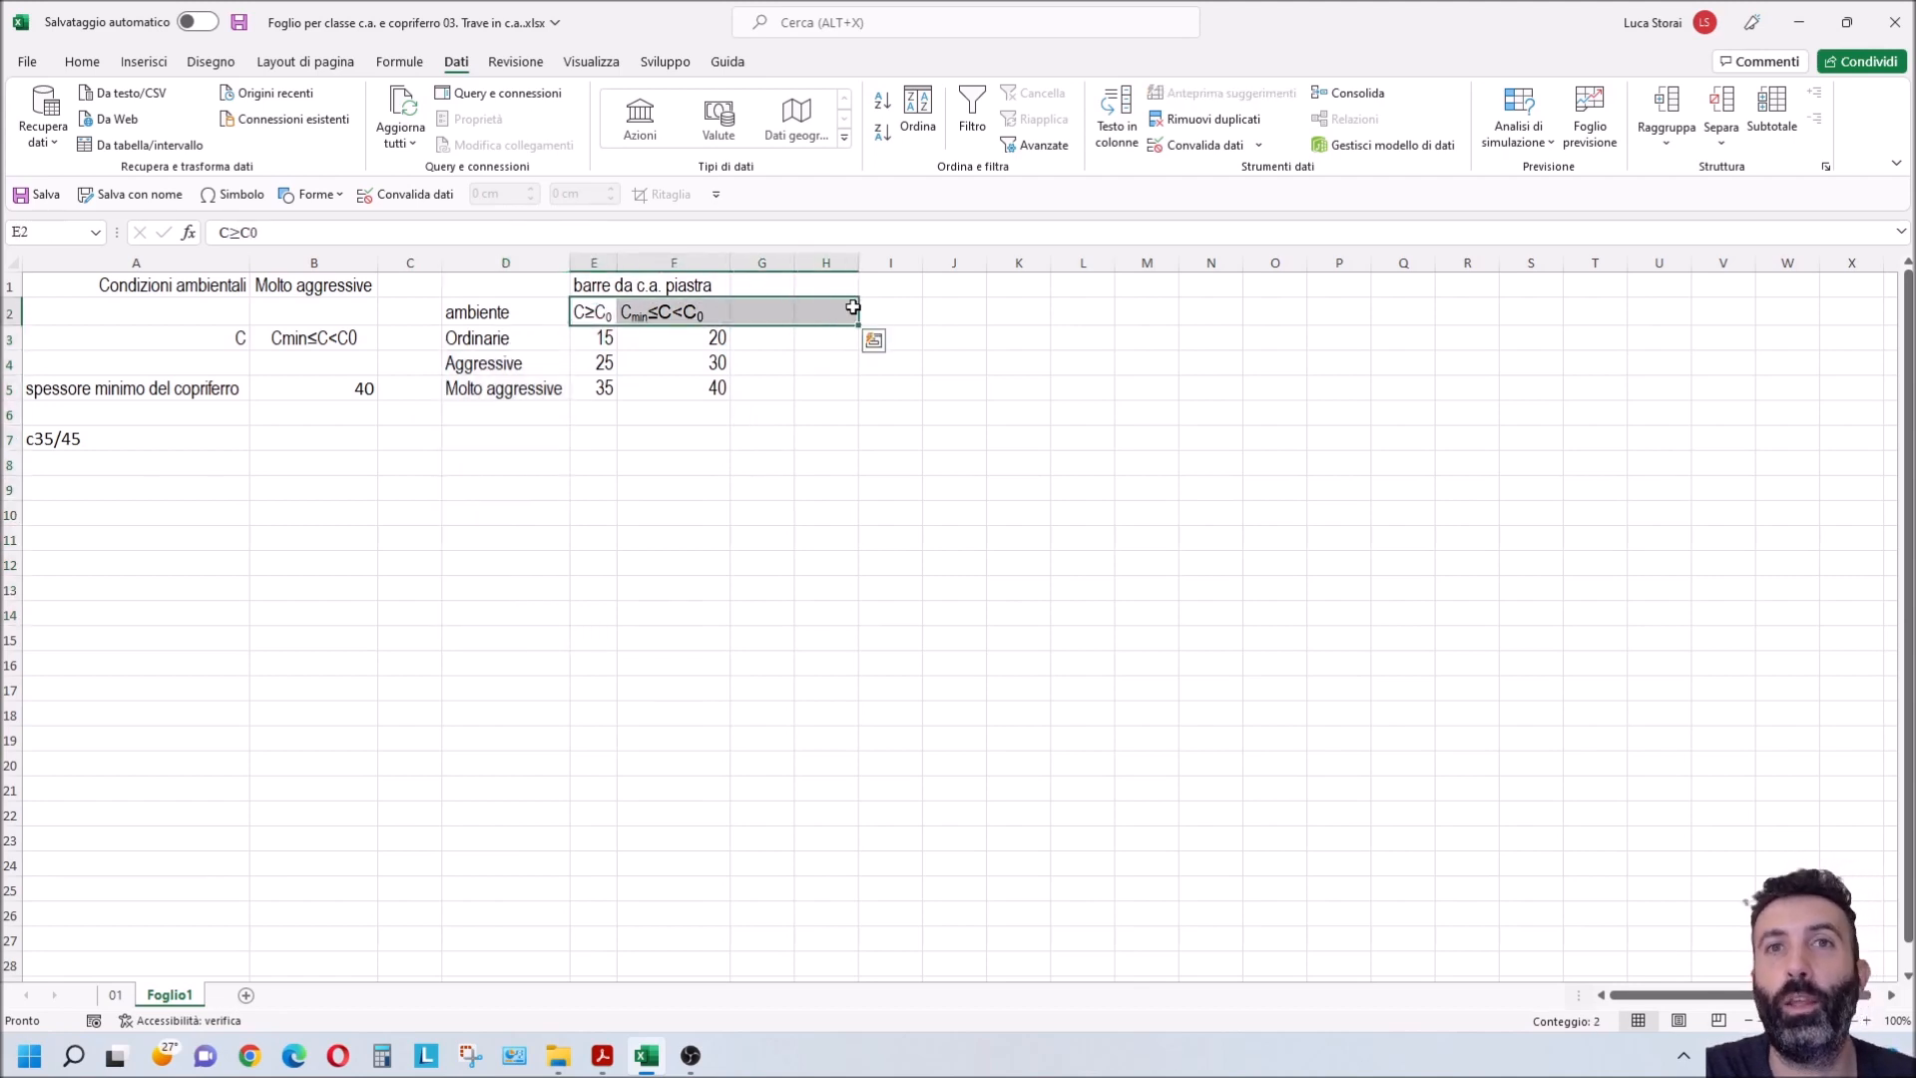